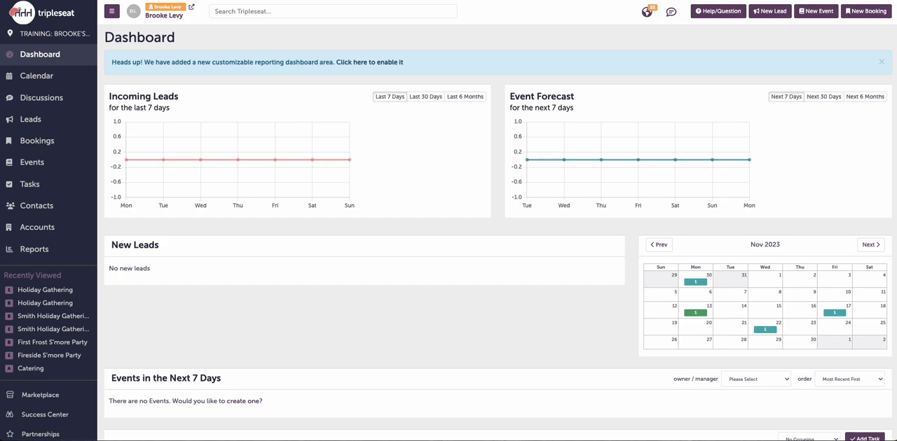
Step: Open the Brooke's Bistro Contract & Event Order document of the most recently viewed Holiday Gathering event for editing
click(65, 293)
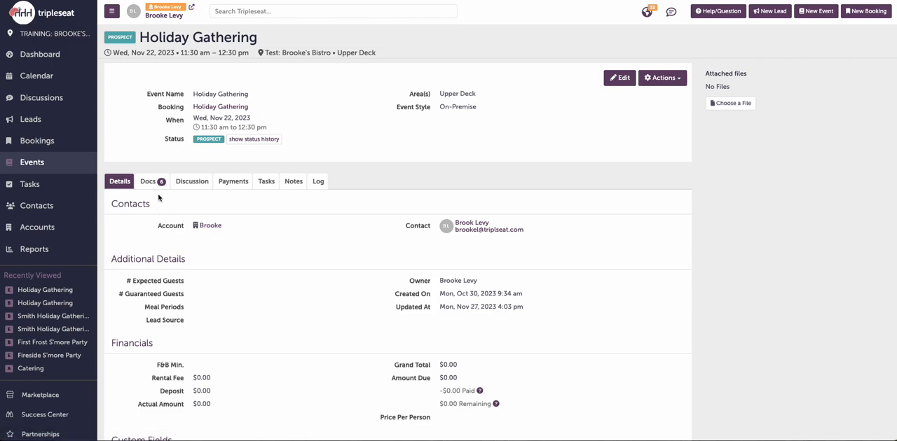
click(149, 184)
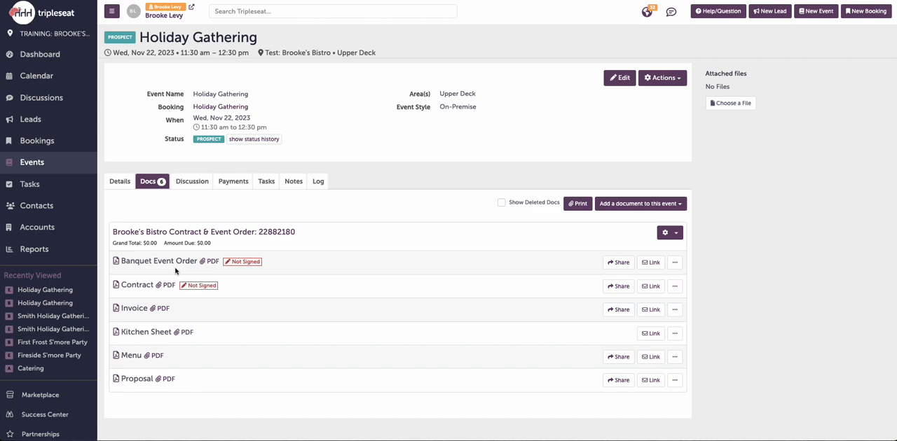
click(677, 239)
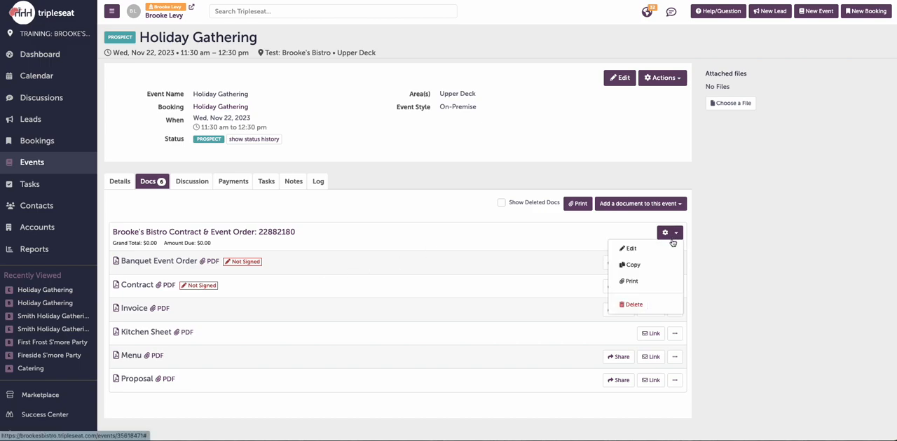
click(365, 236)
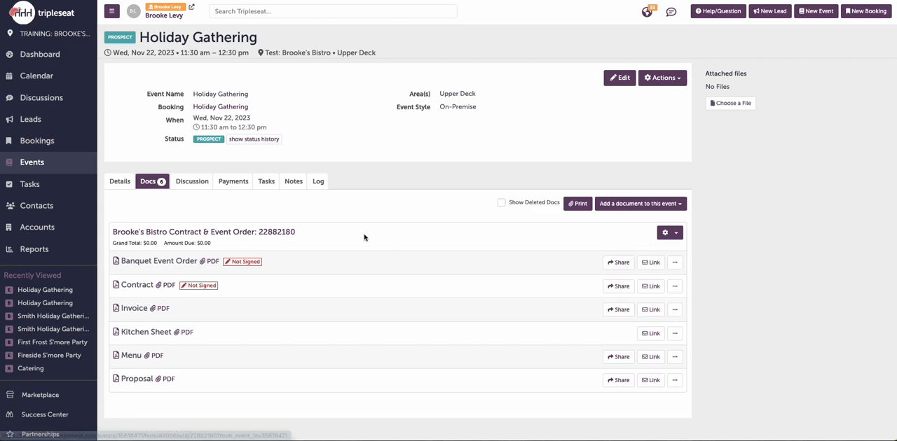
click(200, 234)
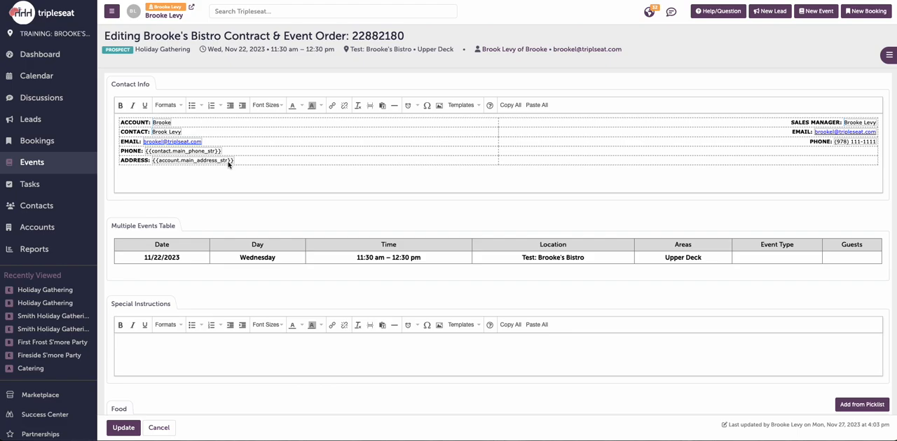
Step: Add Bon Appétit! and Fresh Green Bean Salad from the Buffet Lunch picklist to the Food section, with quantity 45 for Bon Appétit!
scroll(248, 213, down, 2)
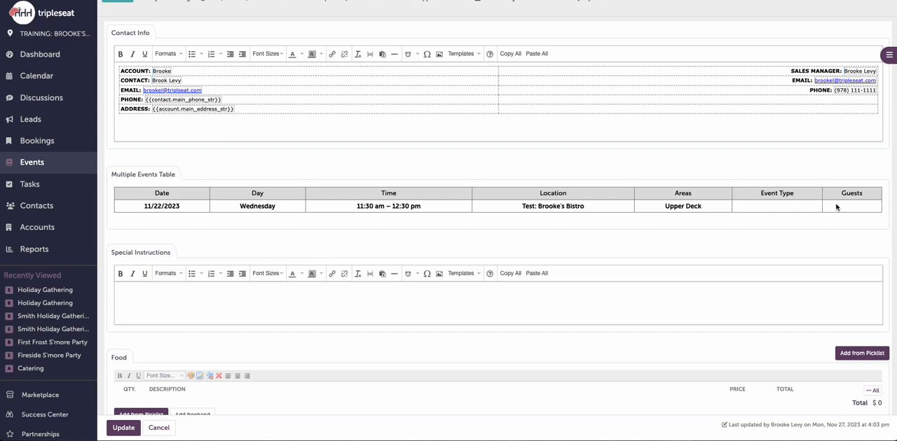
scroll(778, 203, down, 2)
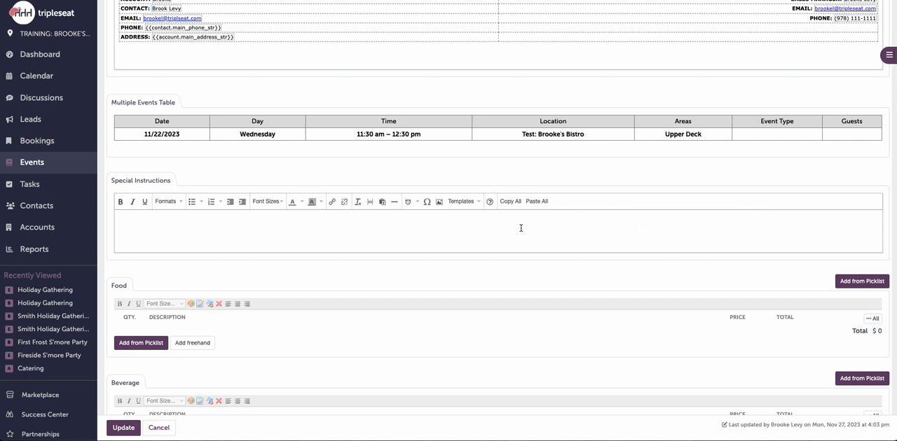
scroll(373, 240, down, 4)
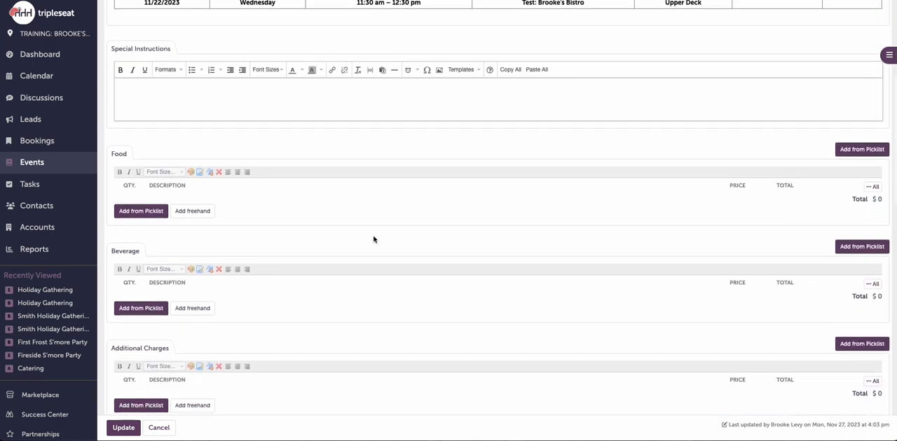
scroll(373, 240, down, 1)
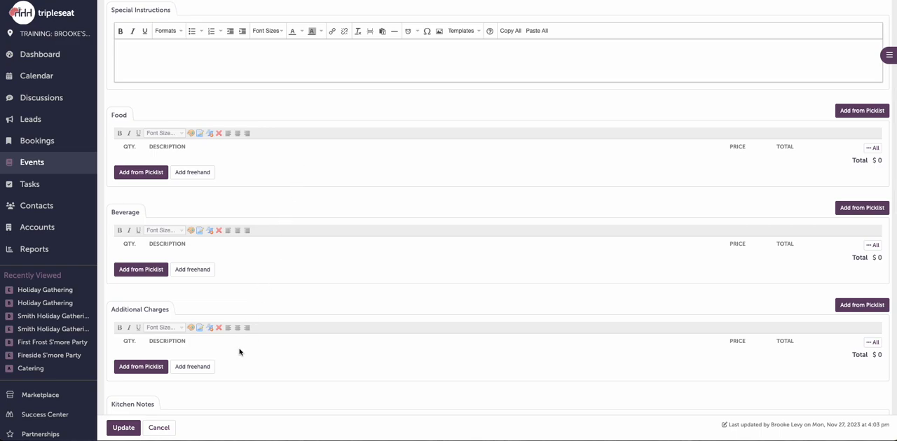
click(149, 175)
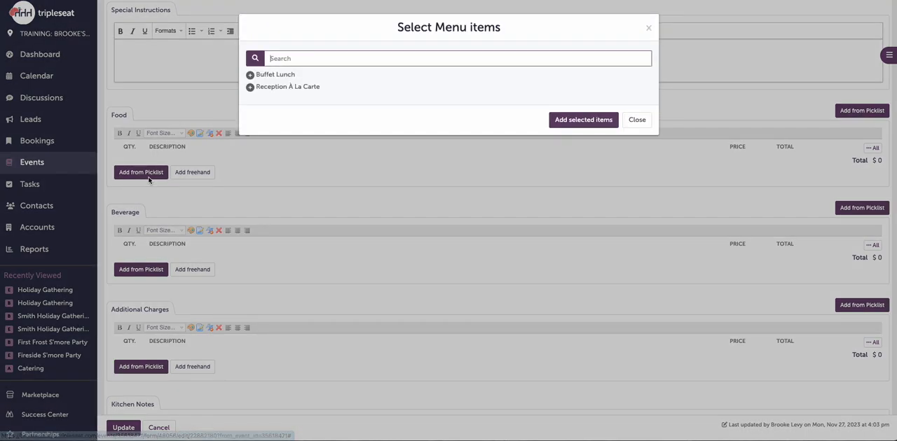
click(283, 80)
click(249, 88)
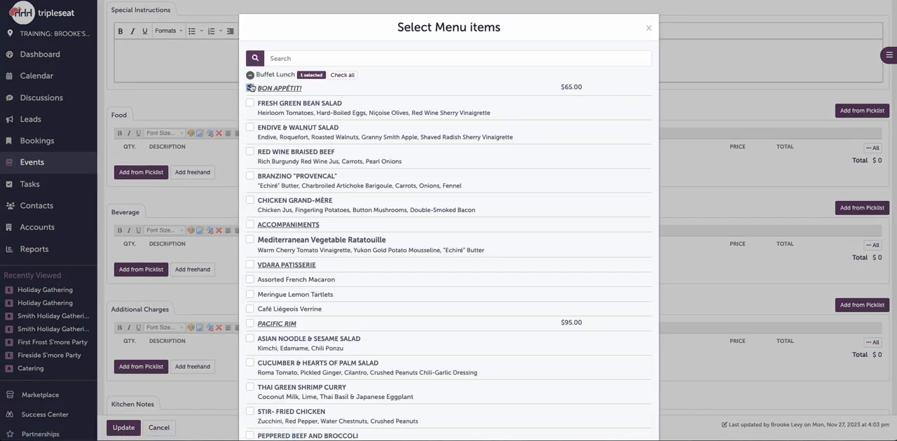
scroll(406, 181, down, 6)
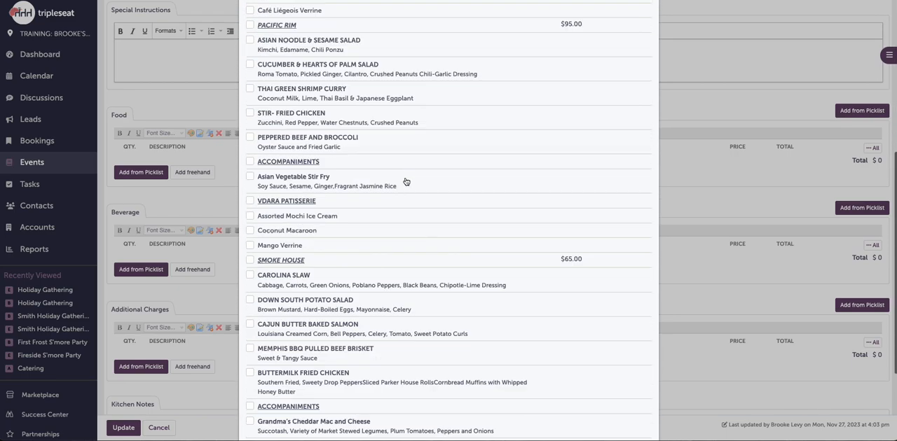
click(584, 411)
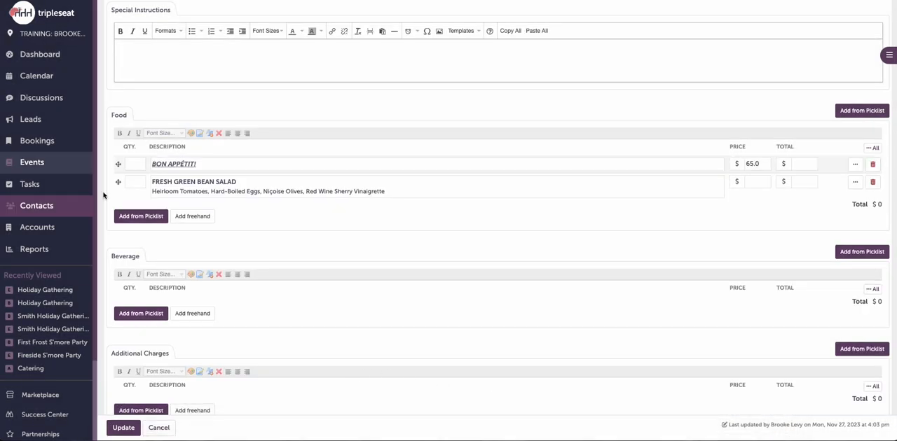
click(138, 163)
text(45)
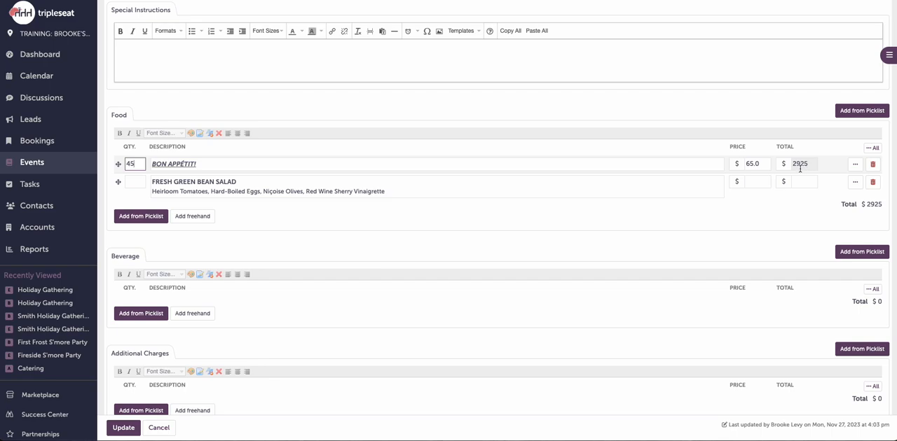
Step: Add a freehand item named Food to the Food section with quantity 45, price $45 and category Food
click(206, 222)
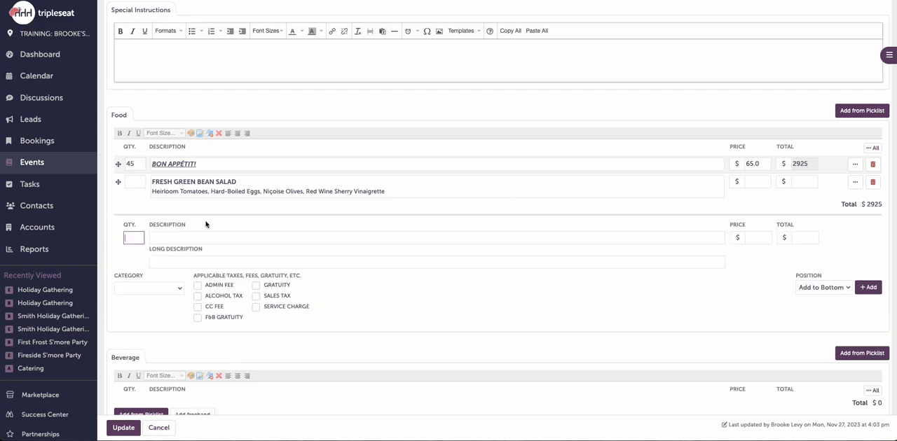
text(45)
click(173, 236)
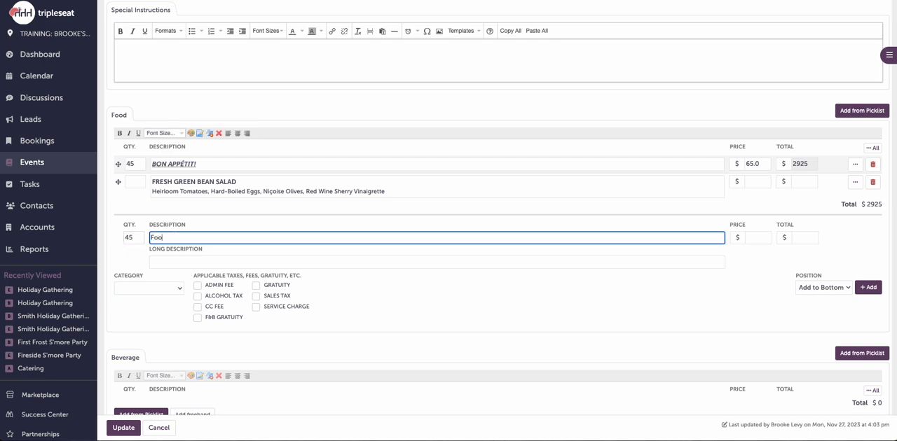
click(756, 238)
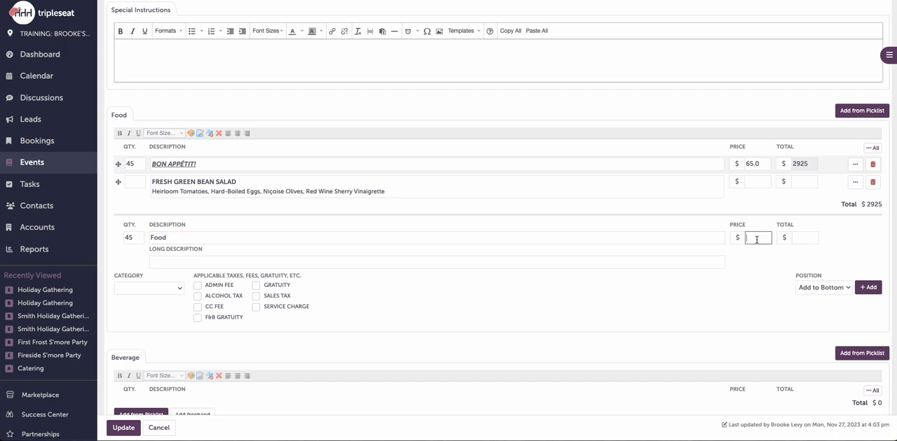
text(45)
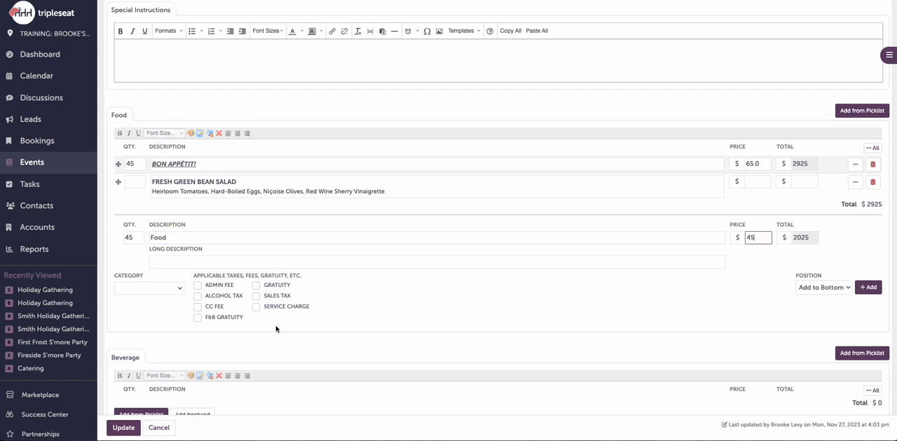
click(167, 289)
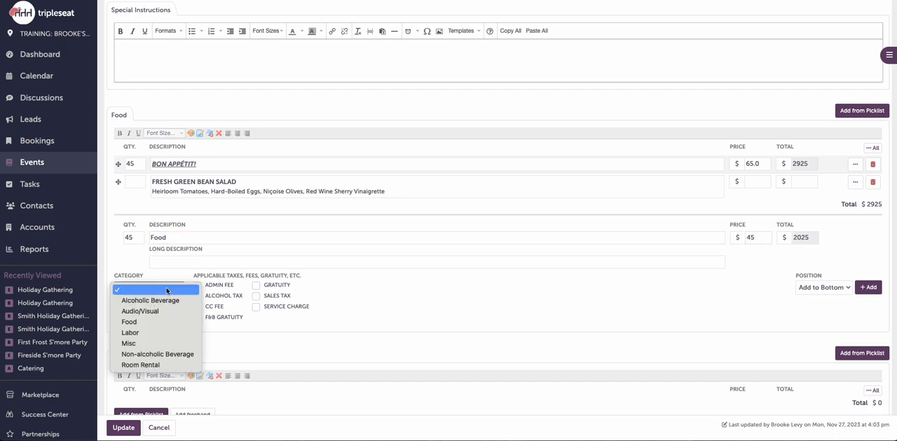
click(158, 324)
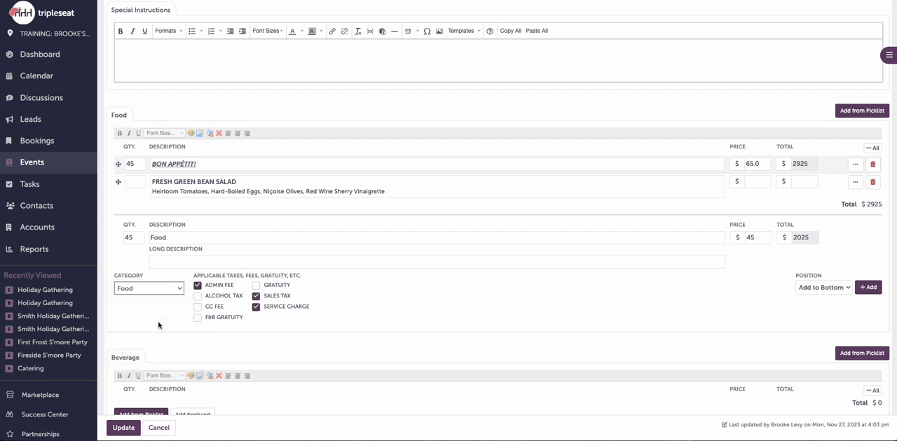
click(874, 296)
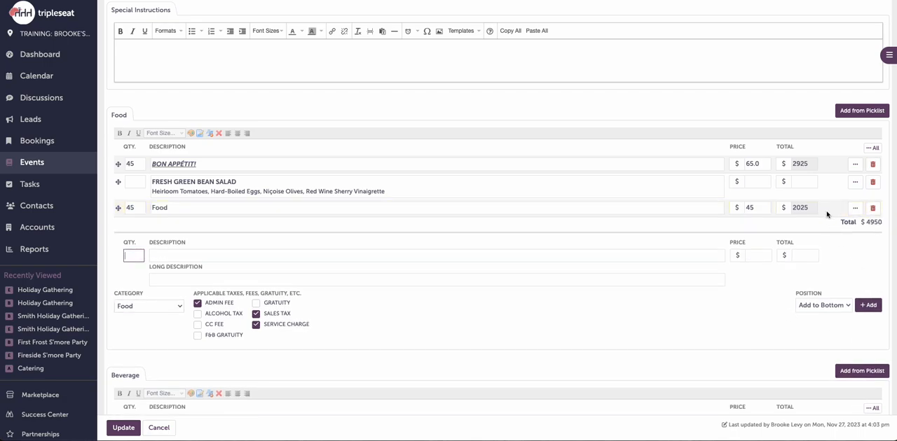
Step: Review the document's remaining sections down to Terms & Conditions and save the updated contract and event order
scroll(563, 283, down, 3)
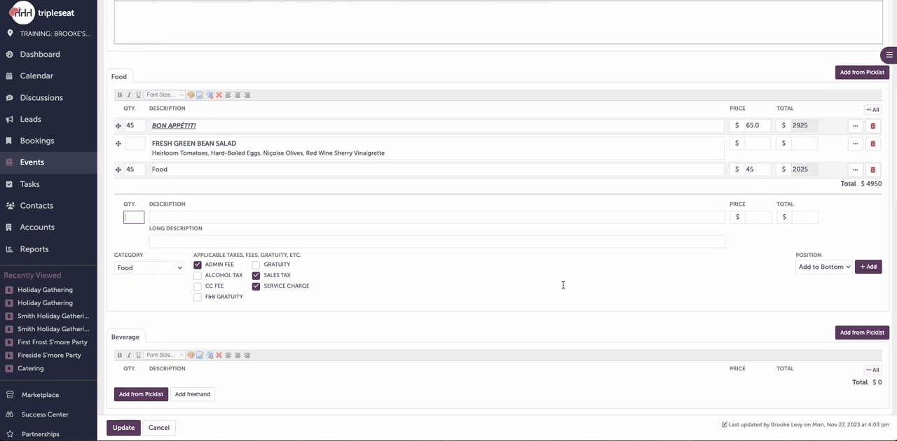
scroll(563, 287, down, 5)
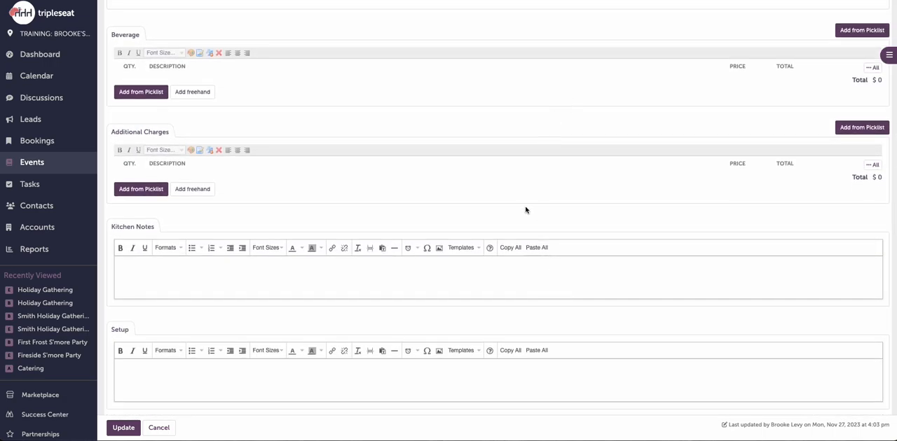
scroll(525, 209, down, 1)
scroll(526, 209, down, 4)
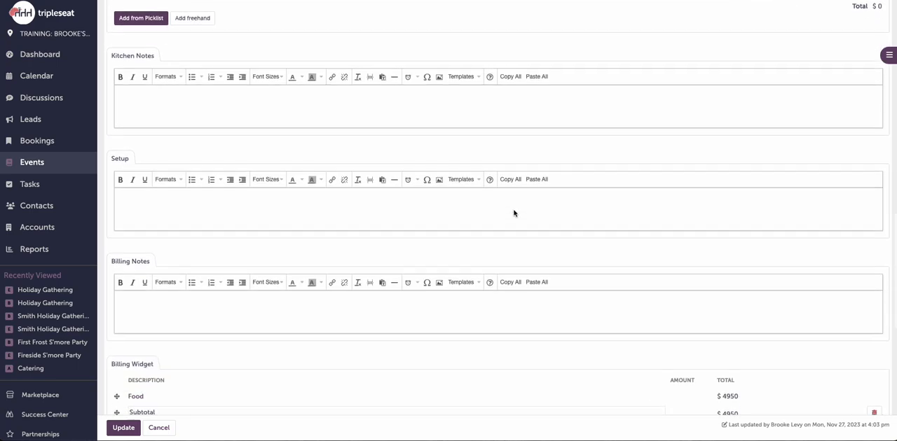
scroll(514, 213, down, 1)
scroll(491, 238, down, 3)
scroll(485, 251, down, 4)
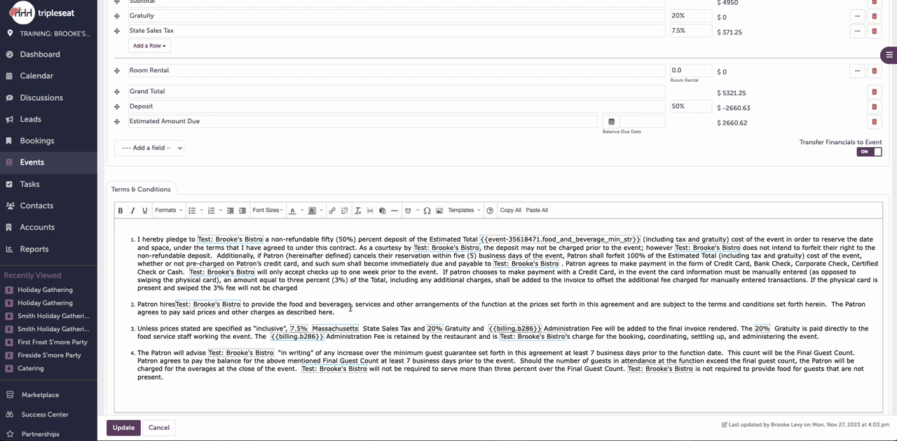
click(131, 430)
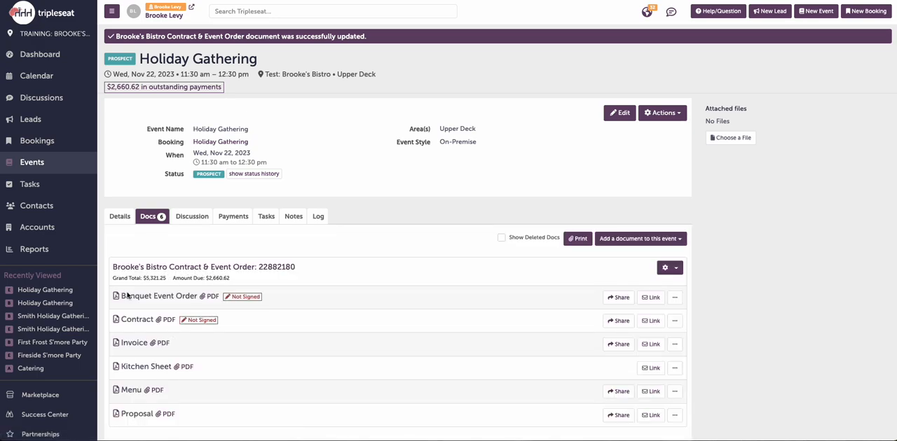
Step: Open the Brooke's Bistro Contract & Event Order template from the document settings
scroll(87, 337, down, 1)
scroll(86, 337, down, 3)
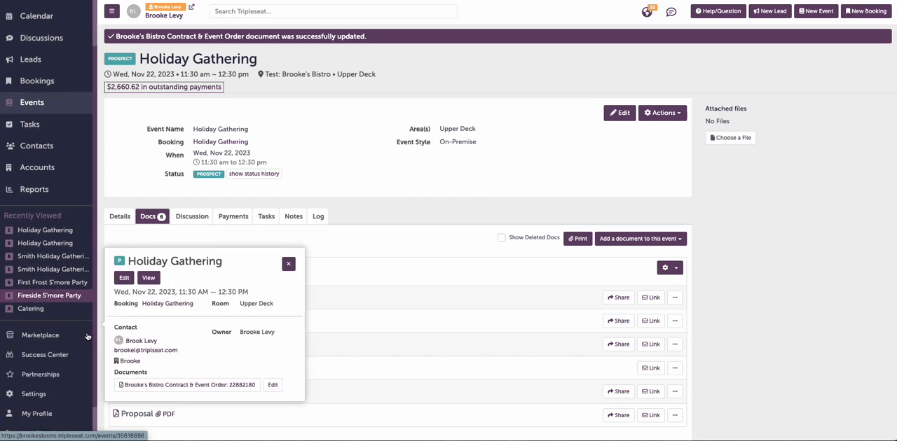
click(49, 367)
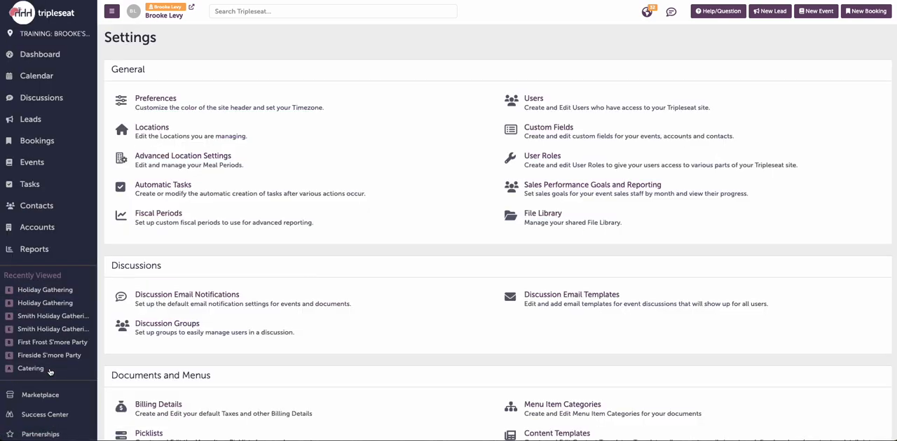
scroll(284, 361, down, 1)
scroll(284, 361, down, 1)
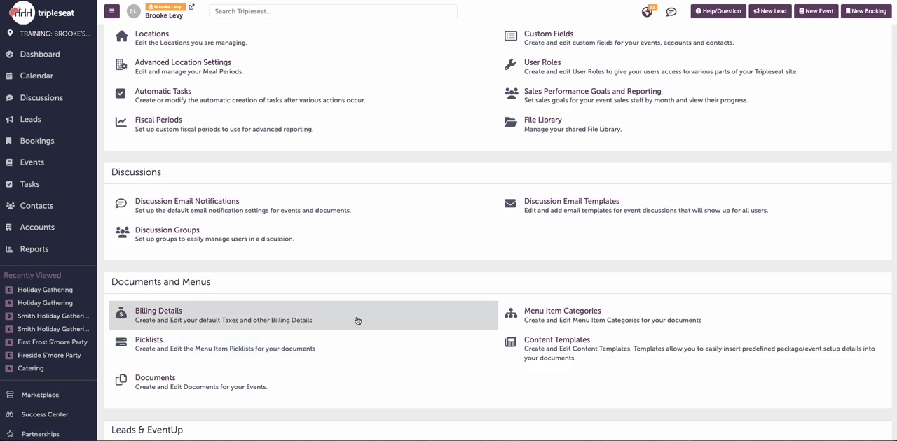
click(342, 388)
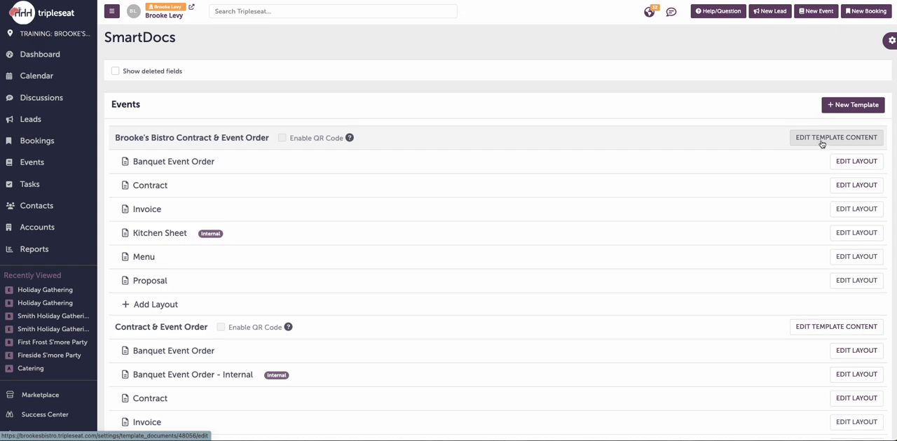
click(180, 143)
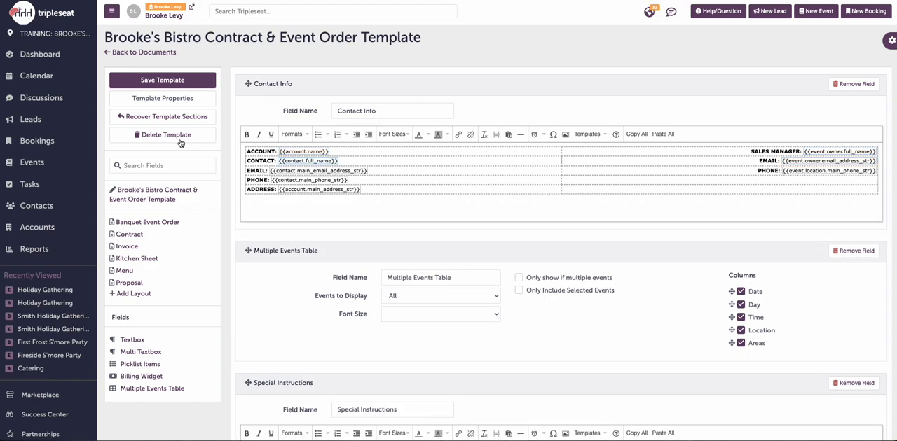
Step: Move the Kitchen Notes section below the Setup section in the template
scroll(259, 103, down, 1)
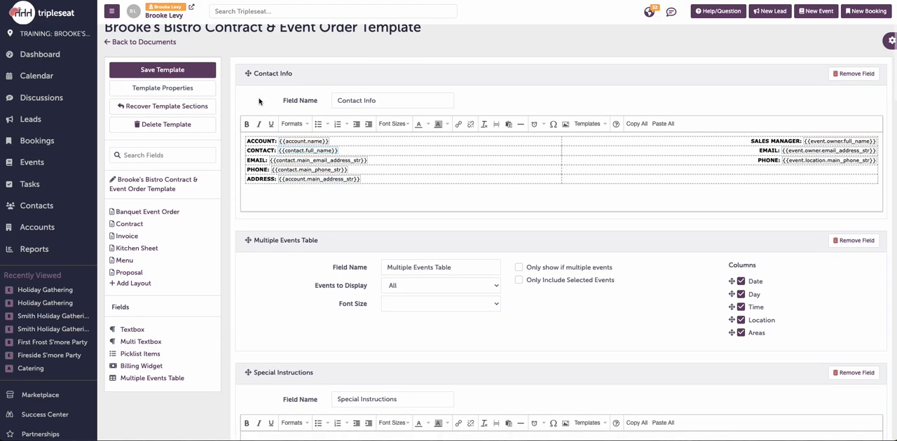
scroll(259, 101, down, 5)
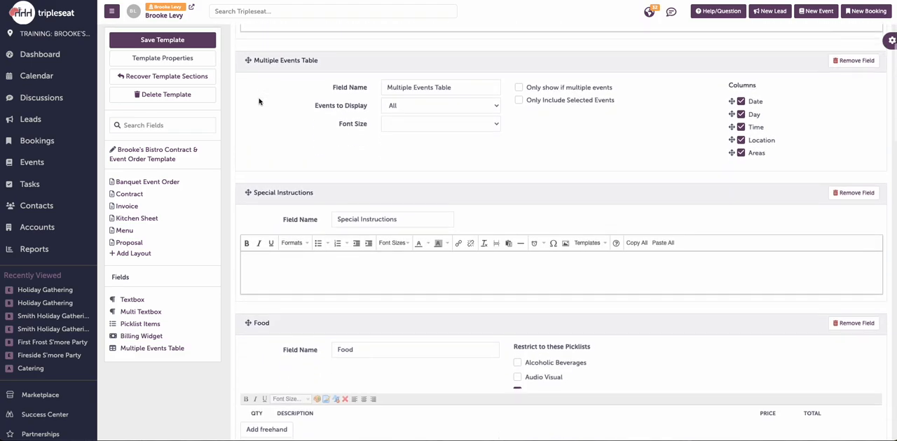
scroll(259, 102, down, 6)
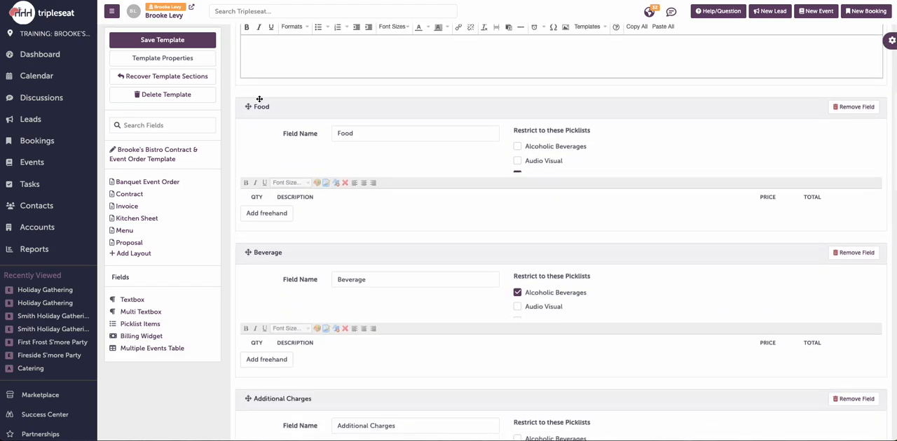
scroll(259, 101, down, 8)
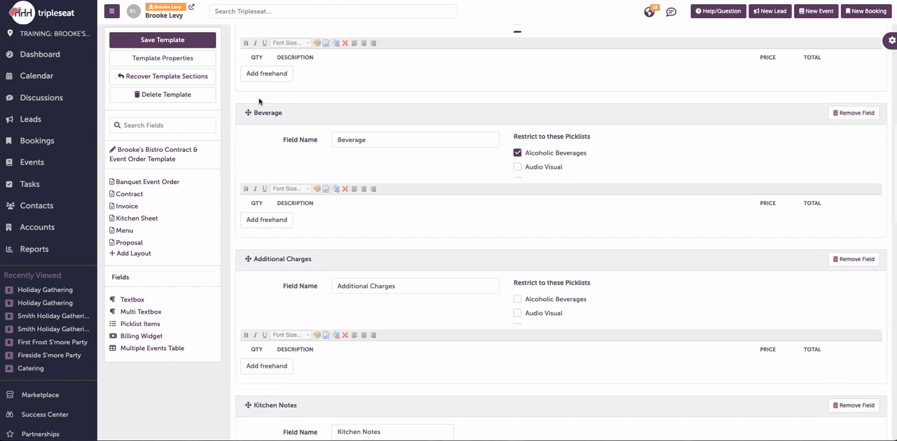
scroll(259, 101, down, 4)
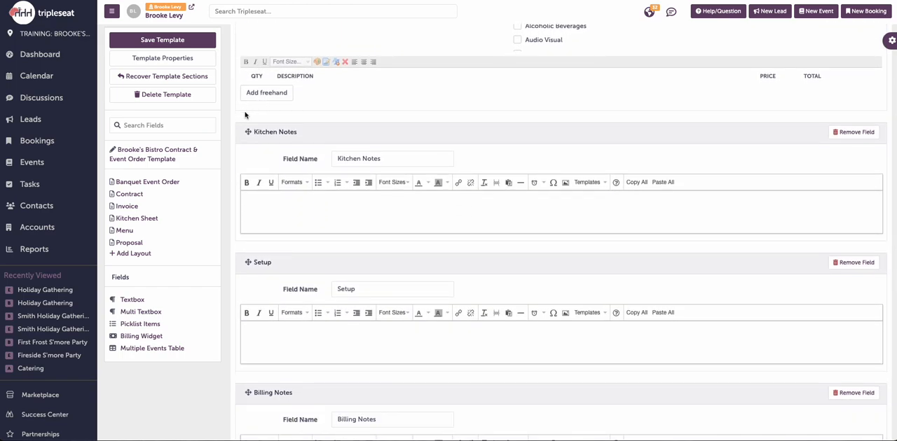
drag(247, 133, 248, 319)
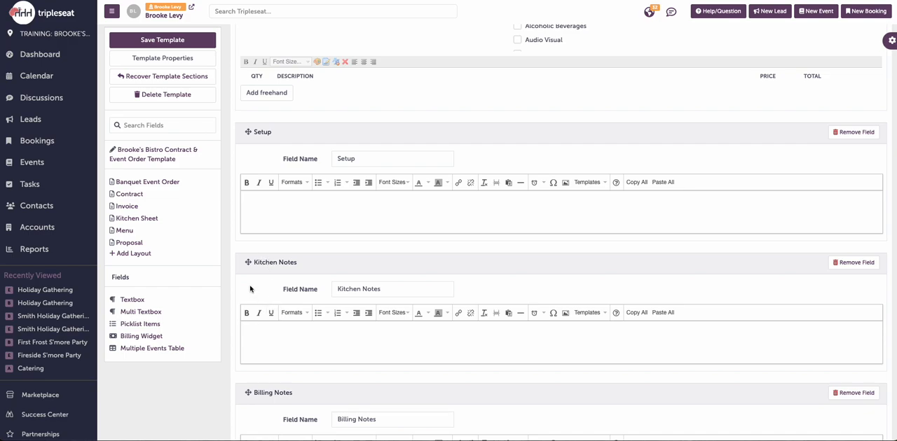
Step: Review the template's properties, including its name, Sequential IDs option and assigned locations, and close them with the location selection kept
scroll(250, 288, up, 3)
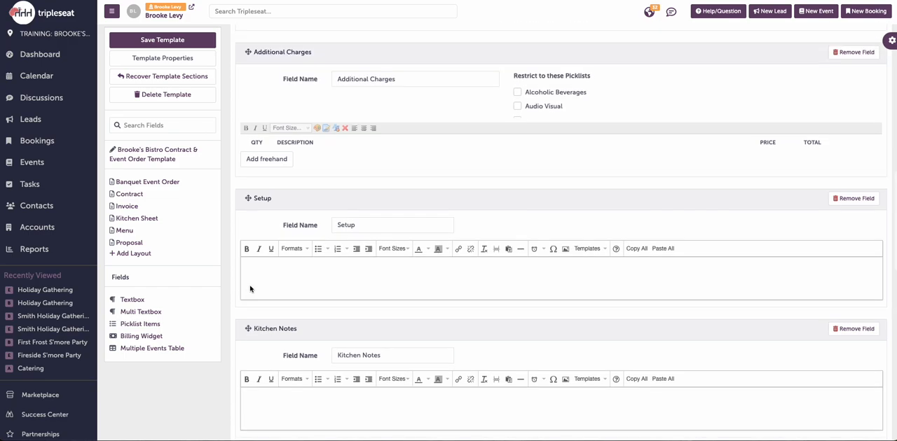
scroll(250, 287, up, 7)
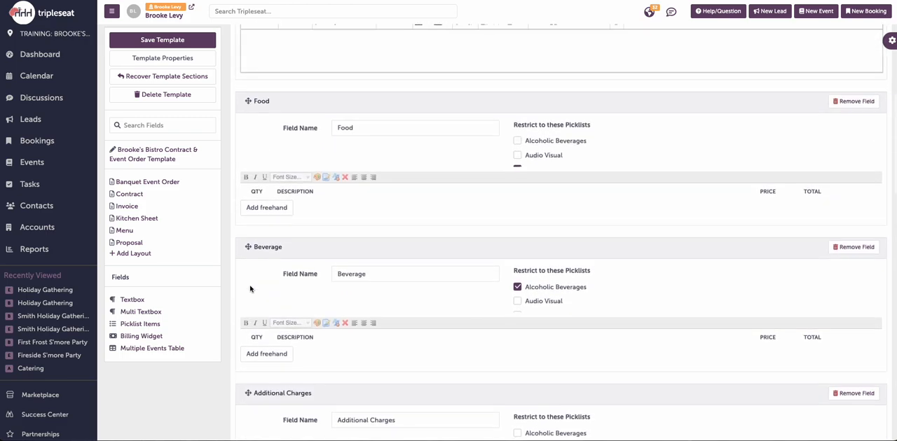
scroll(250, 288, up, 3)
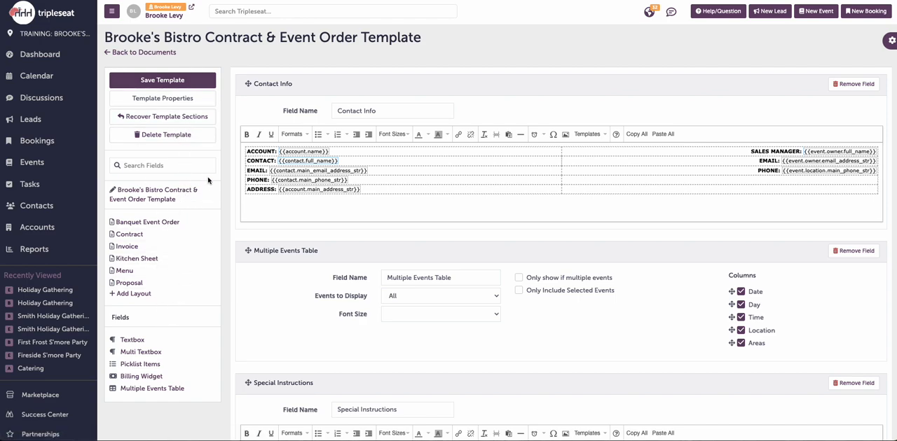
click(204, 100)
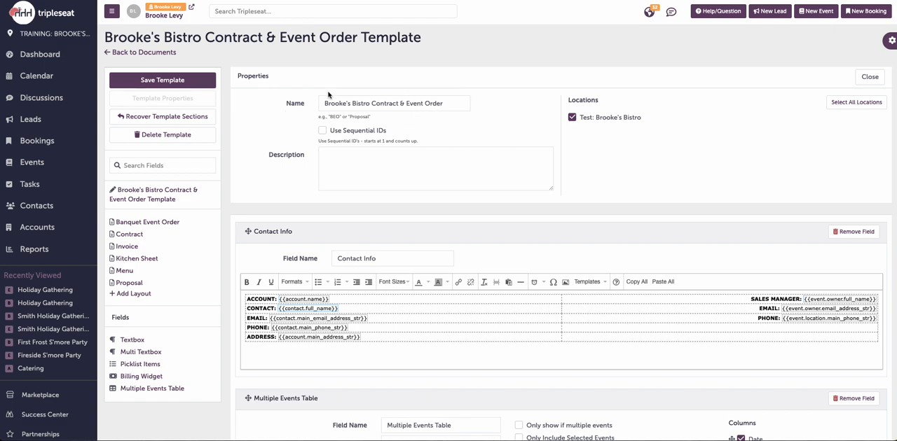
click(572, 118)
click(572, 118)
click(870, 76)
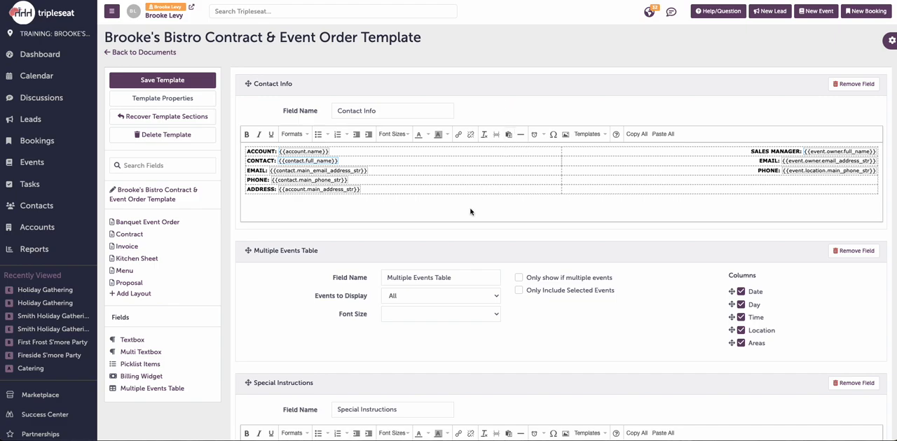
Step: Enable the Event F&B Min column in the Multiple Events Table and place it directly after Guests
scroll(470, 211, down, 2)
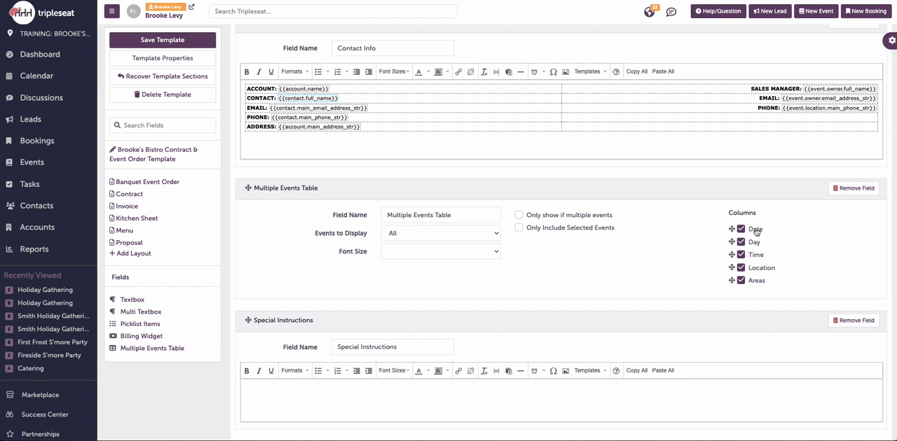
scroll(758, 248, down, 3)
scroll(757, 247, down, 5)
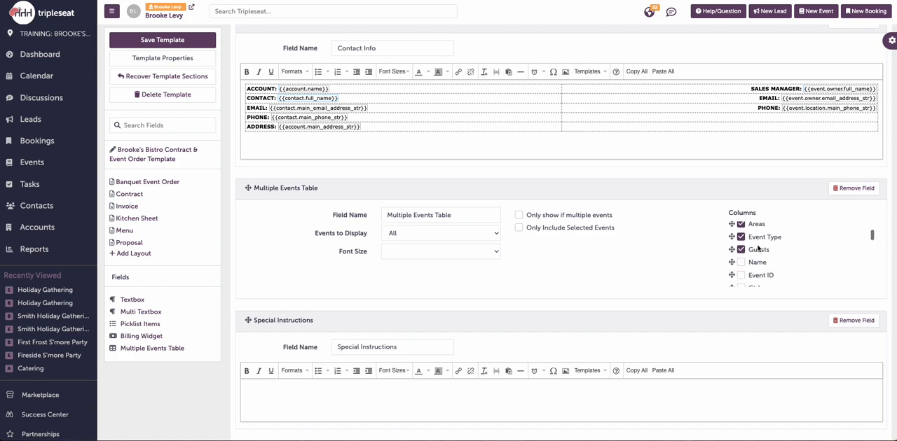
scroll(758, 249, down, 4)
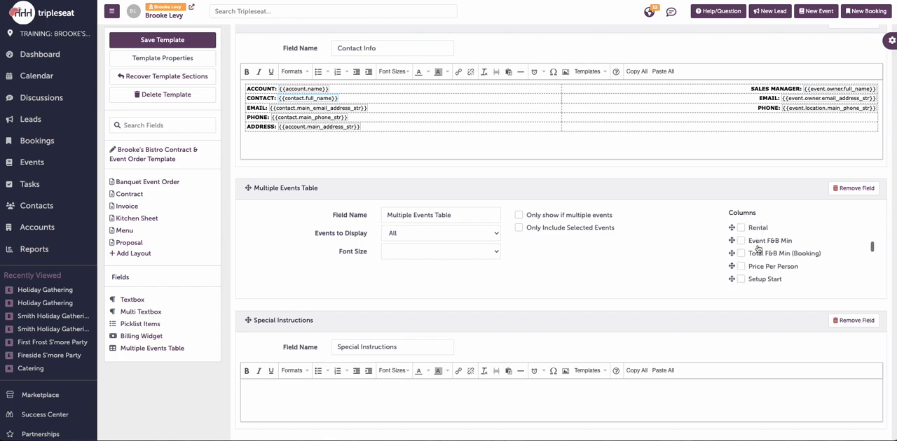
scroll(758, 248, up, 2)
scroll(756, 247, up, 1)
scroll(753, 246, down, 1)
scroll(746, 243, up, 1)
click(741, 239)
scroll(737, 253, up, 3)
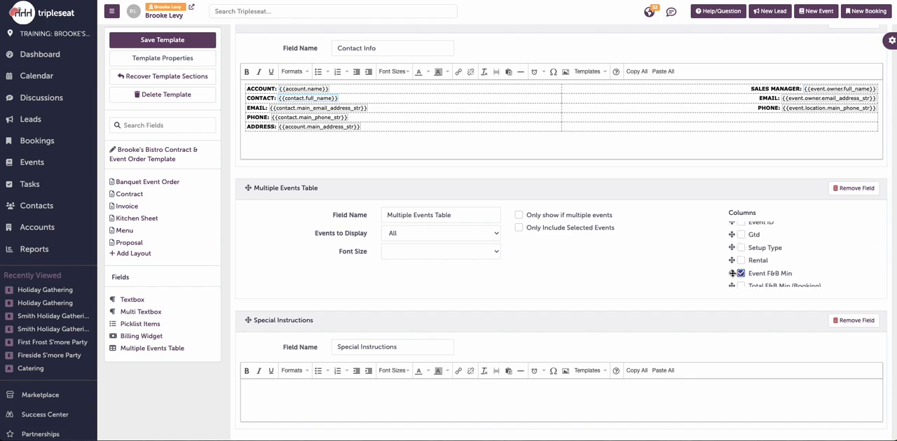
drag(732, 273, 739, 252)
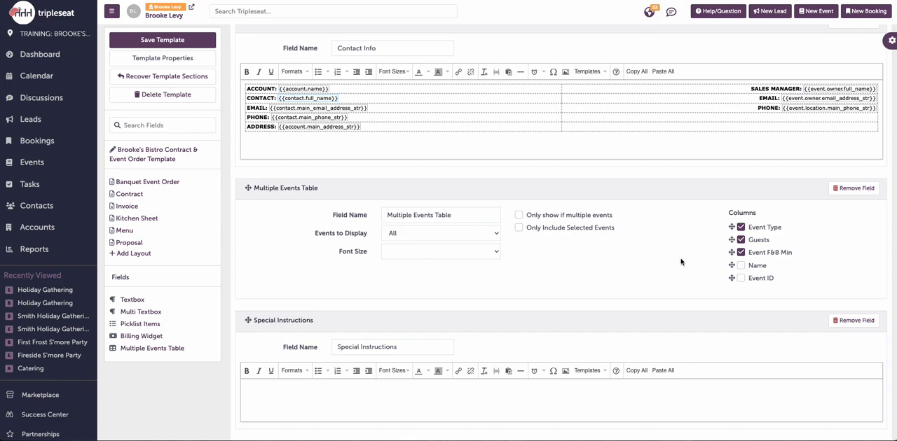
Step: Review the Food section's picklist restrictions to see which picklists it is limited to
scroll(681, 262, down, 5)
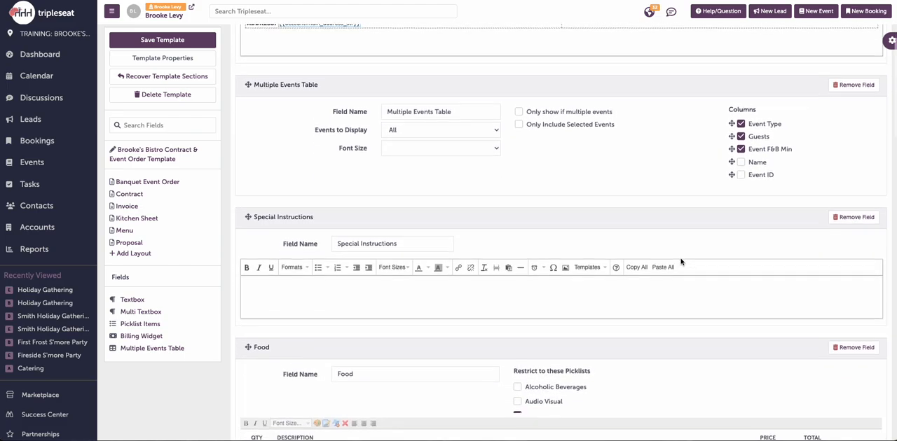
scroll(680, 262, down, 3)
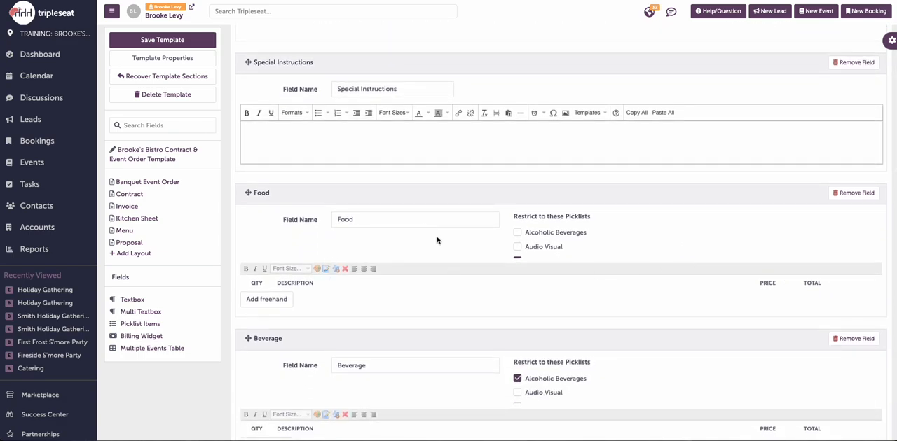
scroll(577, 232, down, 3)
scroll(572, 241, up, 3)
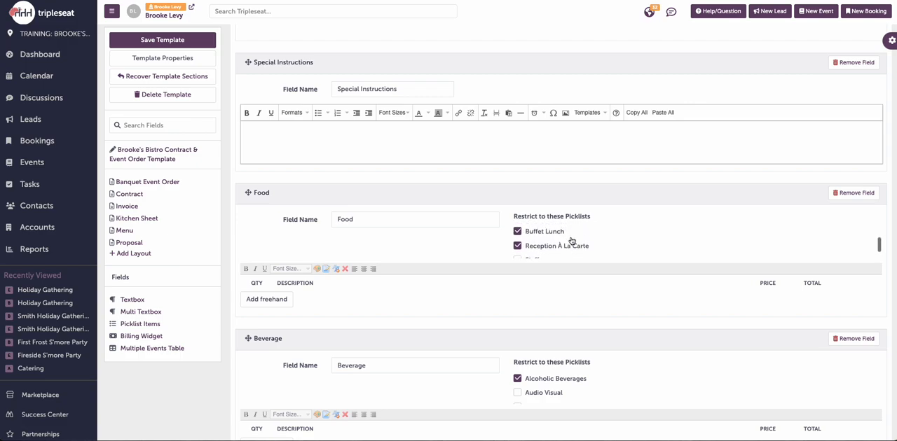
scroll(576, 226, down, 3)
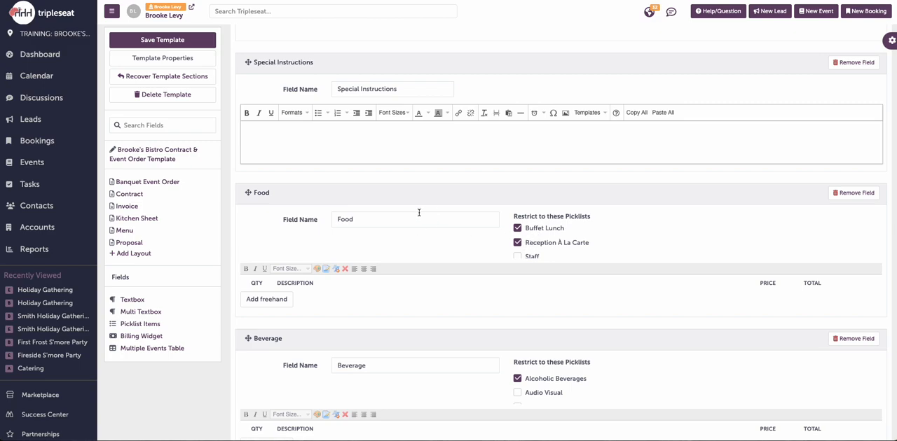
Step: Examine the Billing Widget's rows, the row types available to add and the Gratuity amount field
scroll(418, 248, down, 5)
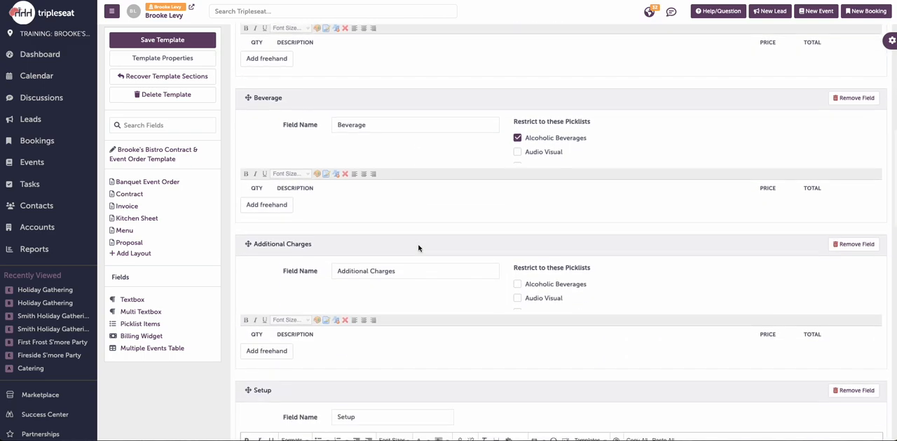
scroll(419, 248, down, 4)
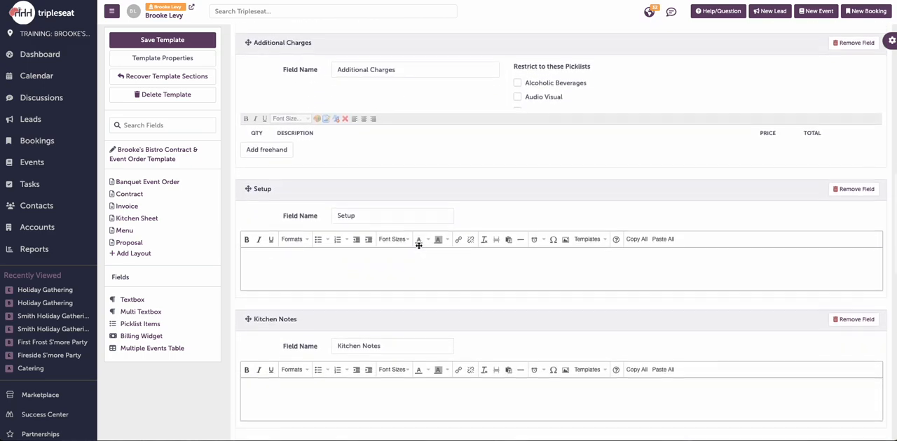
scroll(419, 246, down, 3)
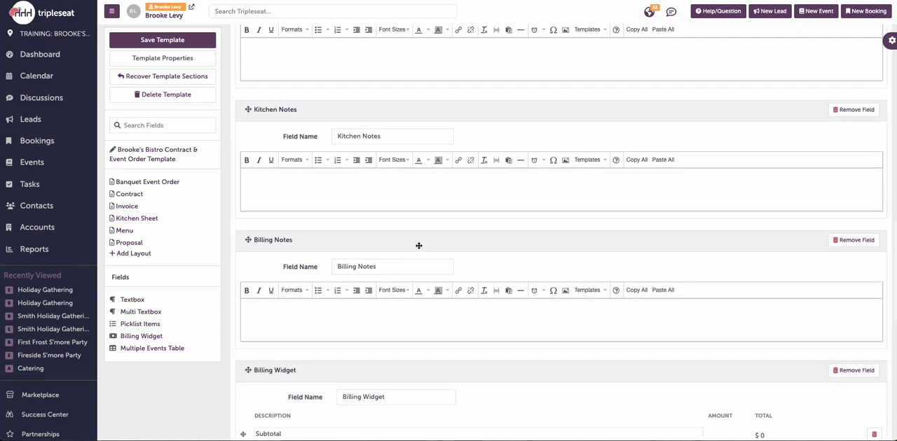
scroll(418, 246, down, 2)
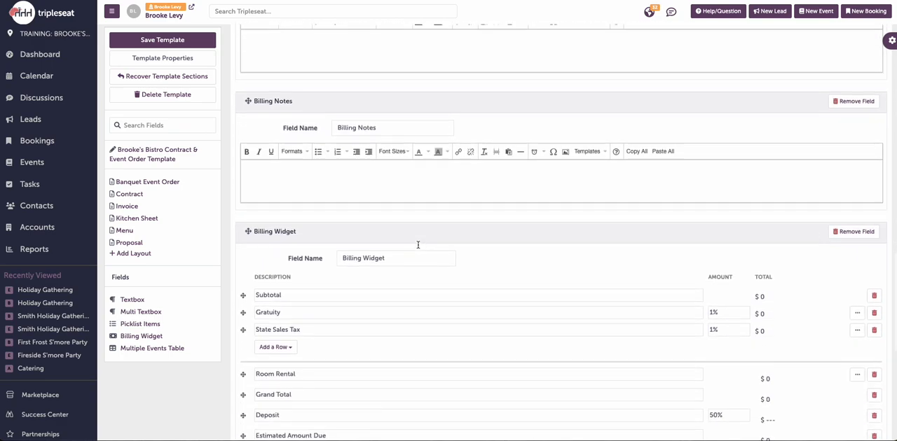
scroll(418, 247, down, 2)
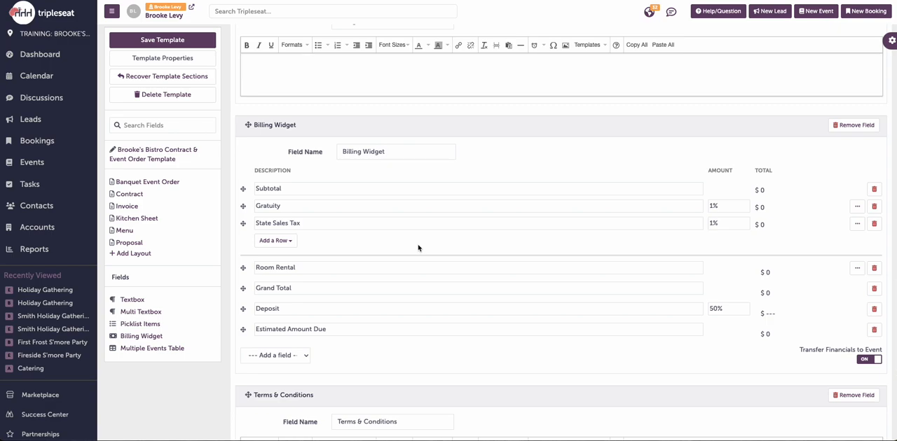
click(291, 242)
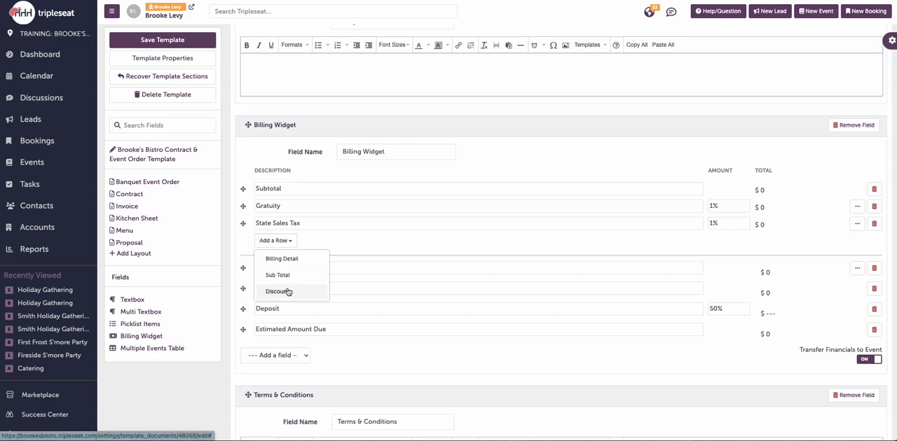
click(407, 259)
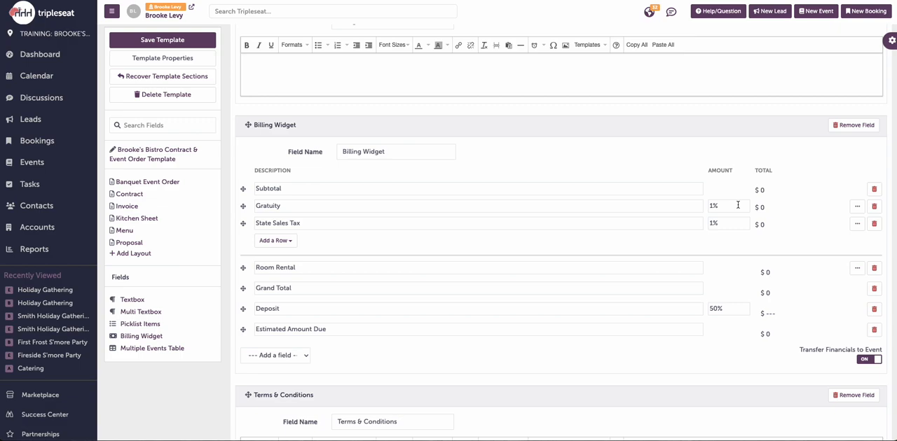
click(711, 206)
click(735, 193)
Step: Examine the Terms & Conditions section's merge-field text and the Terms & Conditions text templates available for it
scroll(719, 210, down, 2)
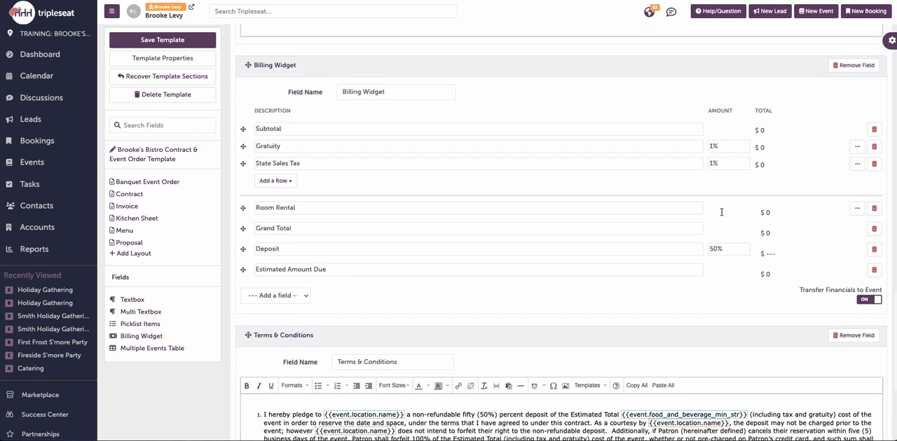
scroll(721, 212, down, 4)
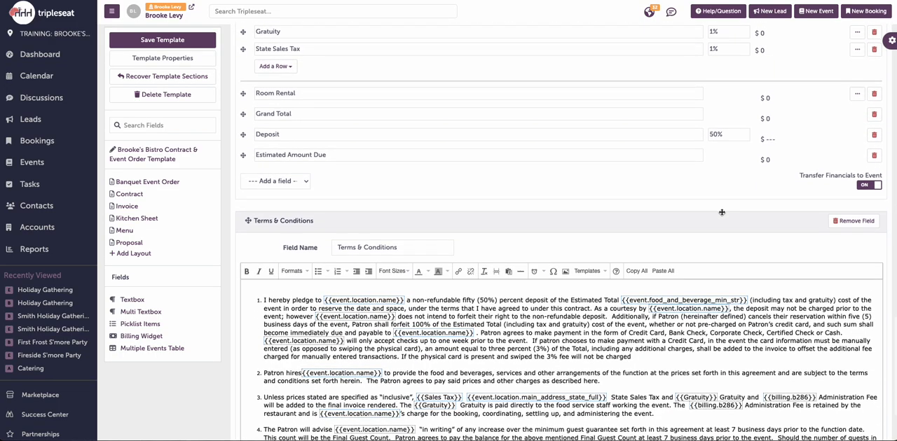
scroll(722, 212, down, 3)
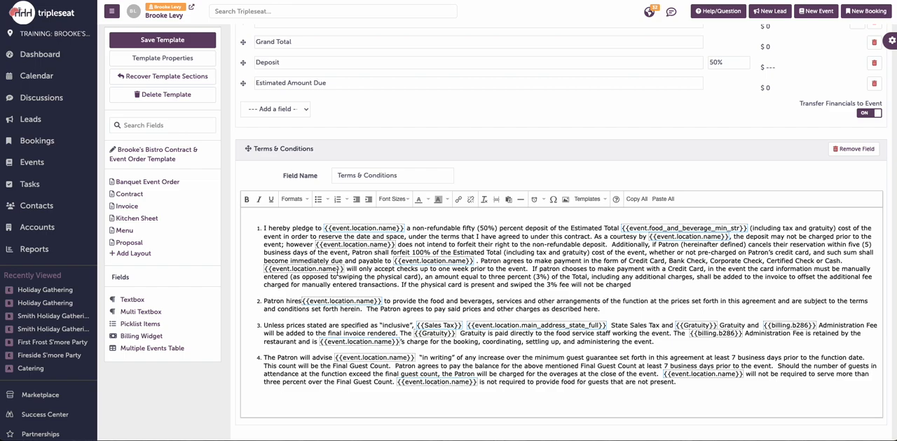
click(602, 201)
mouse_move(602, 215)
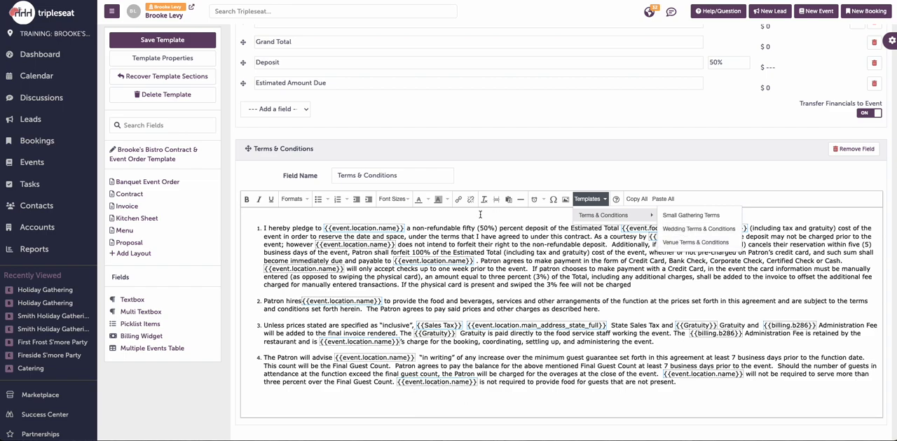
click(531, 176)
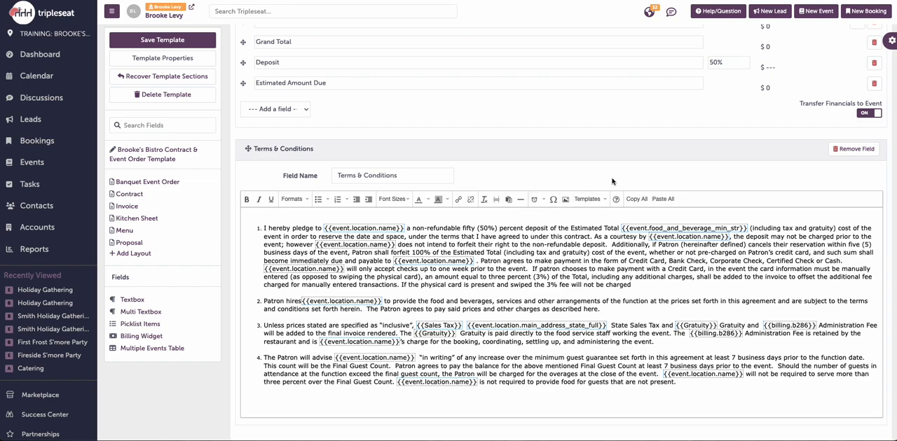
Step: Add a textbox field named Timeline between the Multiple Events Table and Special Instructions sections of the template
scroll(620, 173, up, 1)
scroll(619, 173, up, 5)
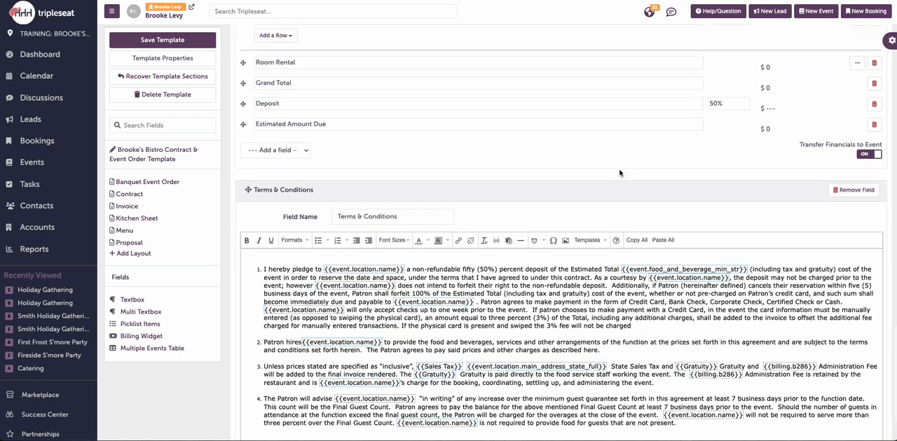
scroll(620, 170, up, 8)
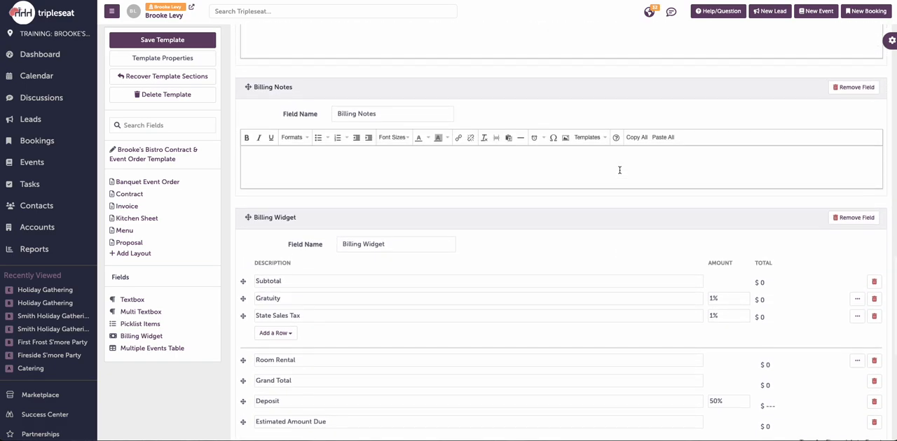
scroll(619, 173, up, 10)
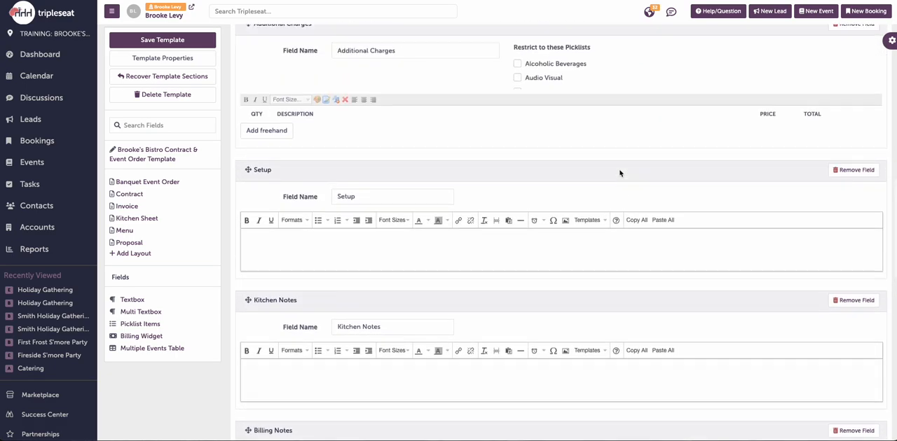
scroll(620, 171, up, 10)
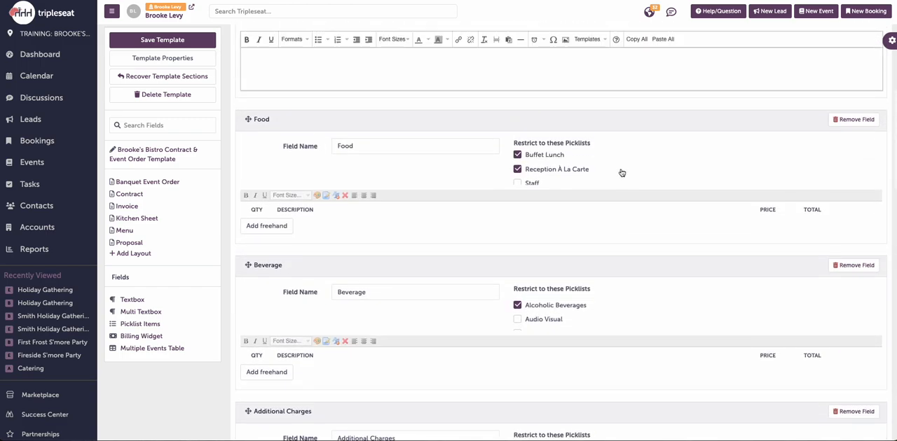
scroll(620, 164, up, 3)
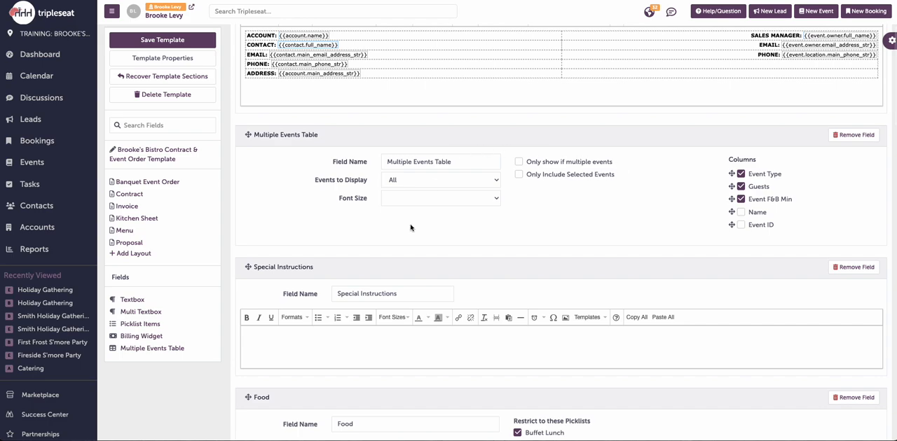
drag(160, 297, 326, 263)
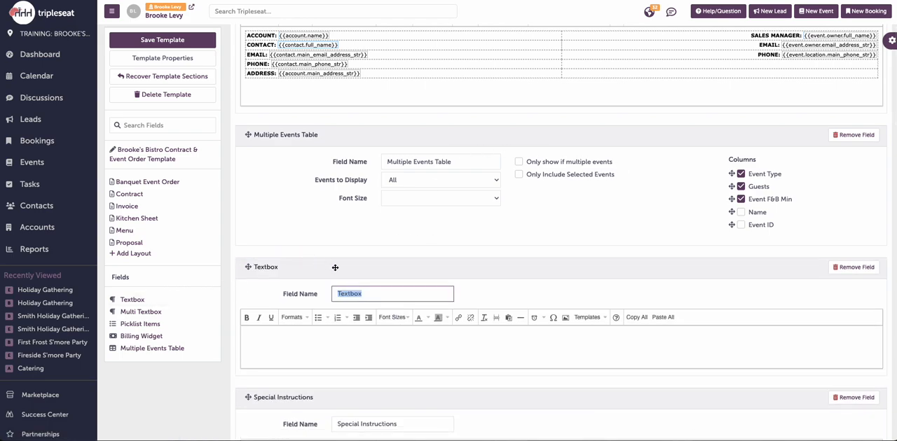
text(Timeline)
Step: Examine the text formatting, alignment and font size options available in the Timeline textbox editor
scroll(561, 231, down, 2)
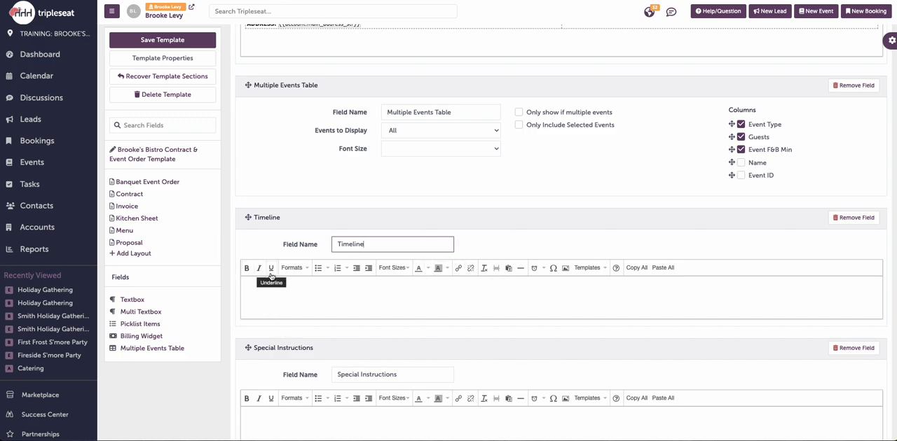
click(295, 271)
mouse_move(306, 307)
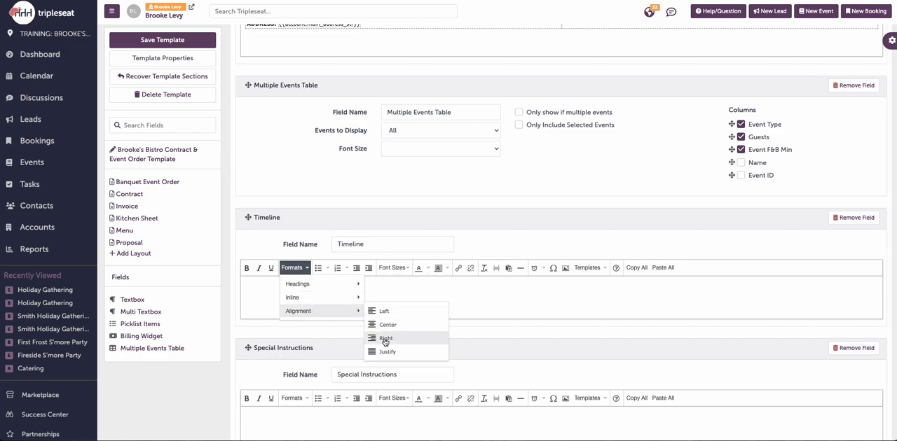
click(421, 289)
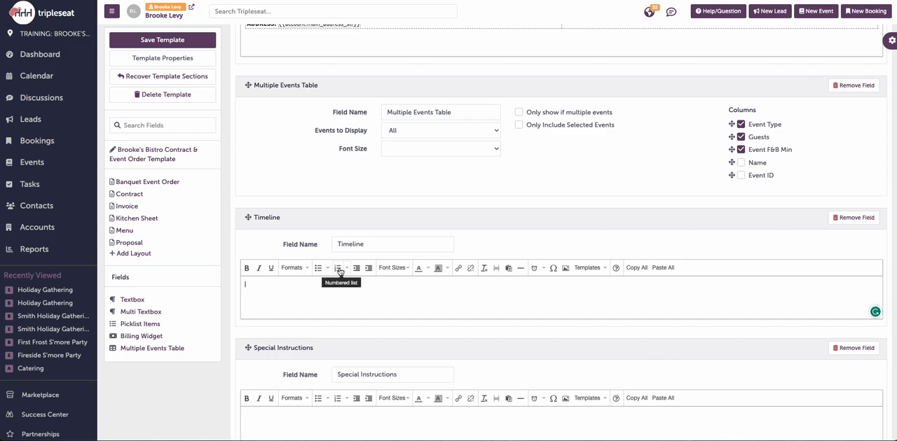
click(397, 273)
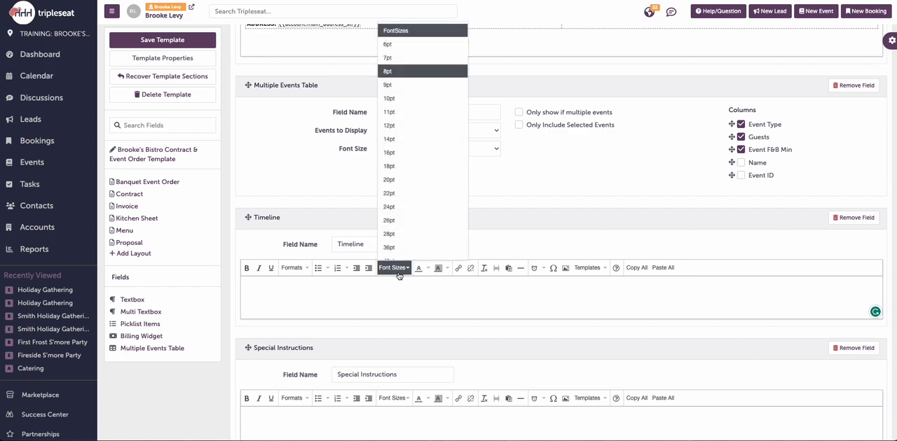
click(398, 279)
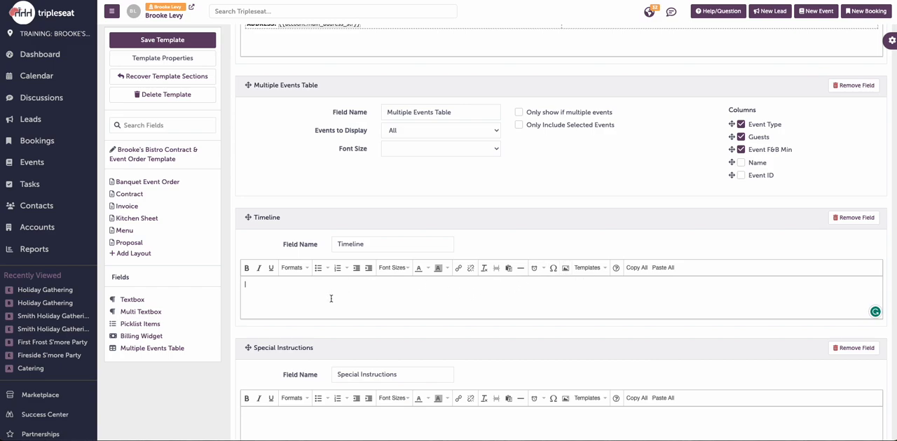
Step: Insert a table with two columns and three rows in the Timeline textbox
scroll(330, 298, down, 1)
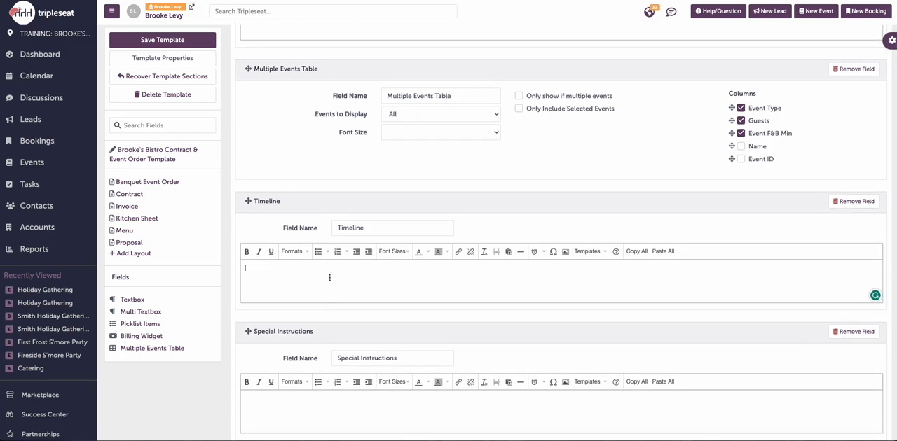
right_click(329, 278)
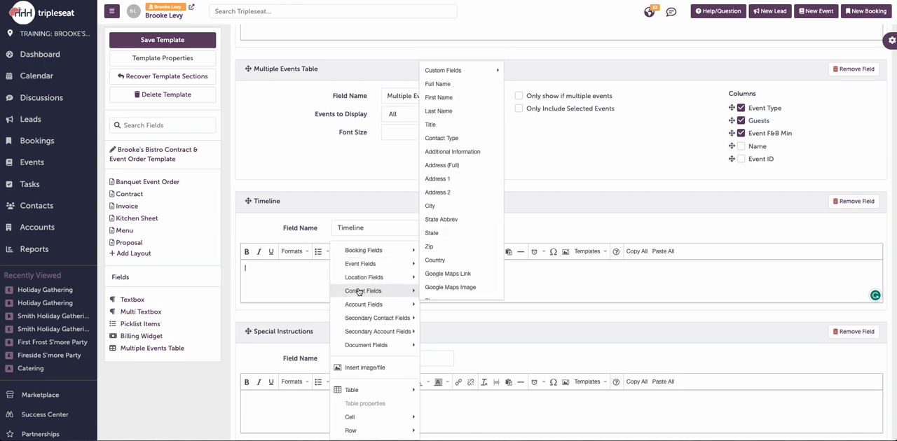
mouse_move(371, 324)
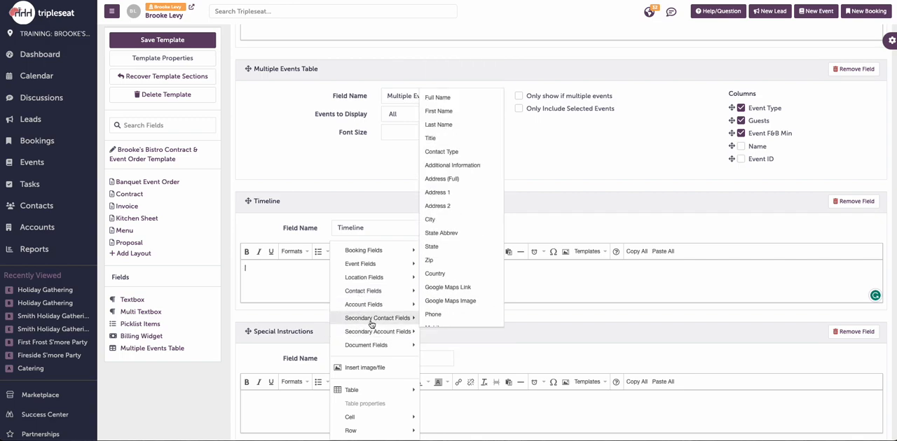
mouse_move(394, 268)
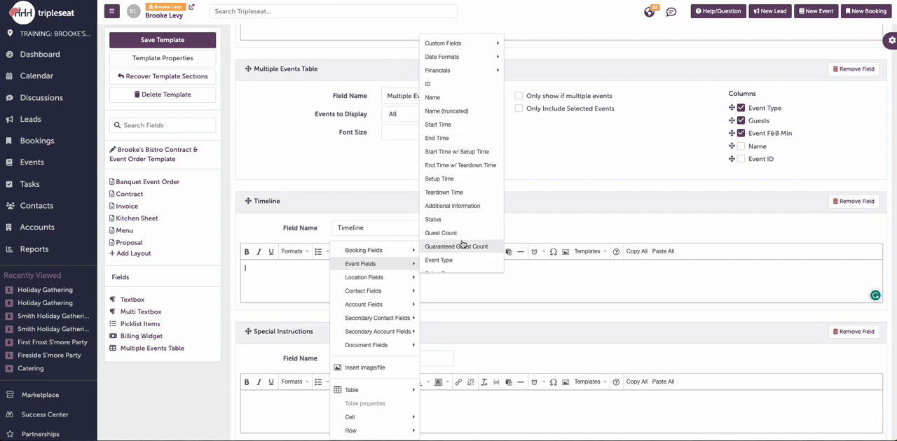
mouse_move(490, 52)
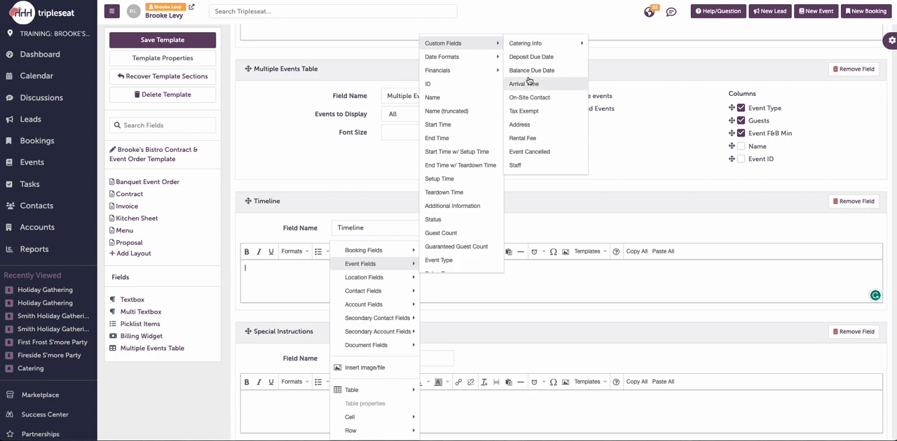
mouse_move(482, 79)
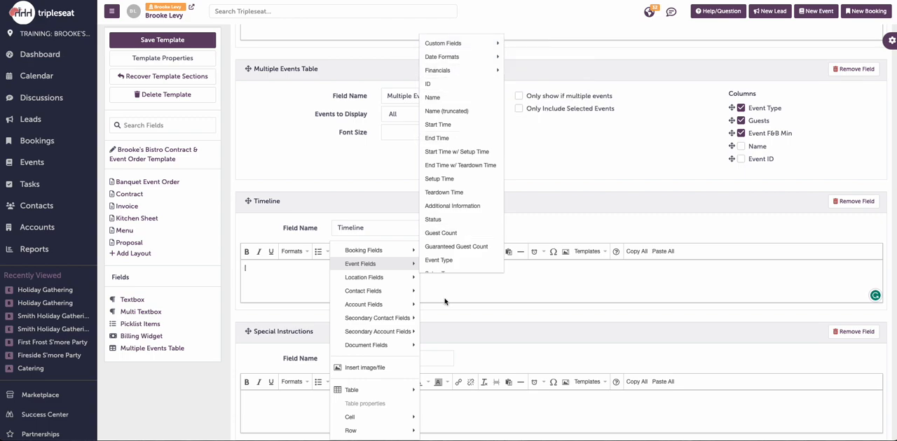
mouse_move(386, 302)
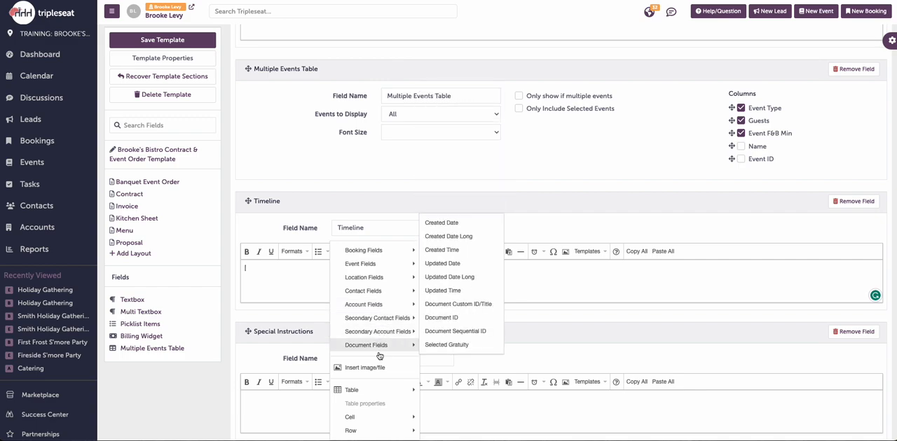
mouse_move(376, 390)
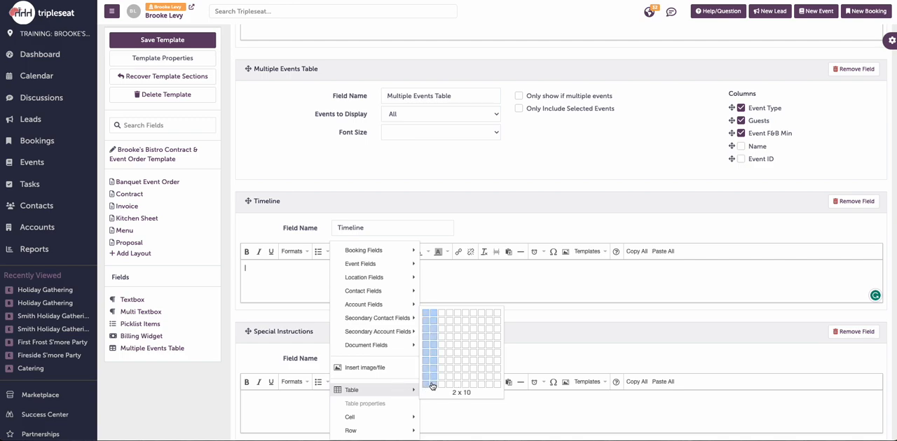
click(436, 330)
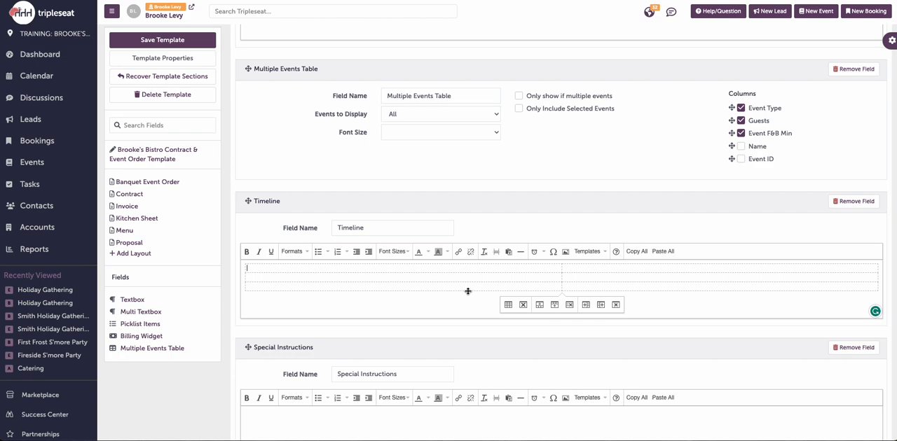
Step: Set the Timeline table's border to 2, with a Solid border style and black (#000000) border color
click(506, 306)
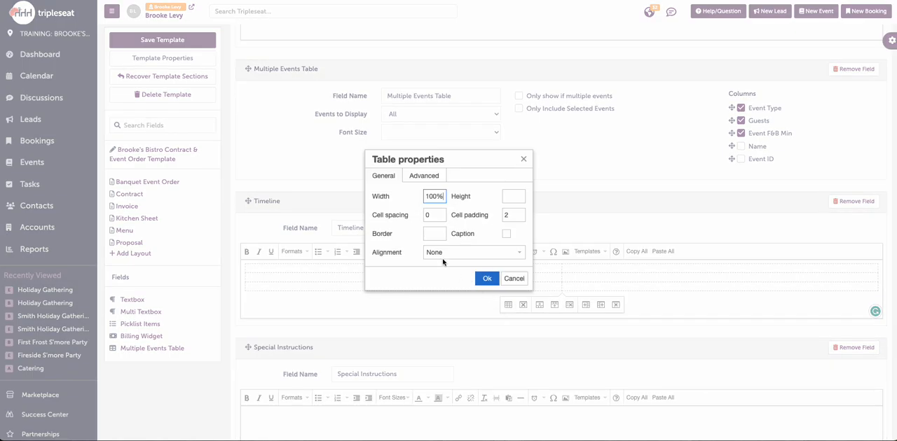
text(2)
click(436, 179)
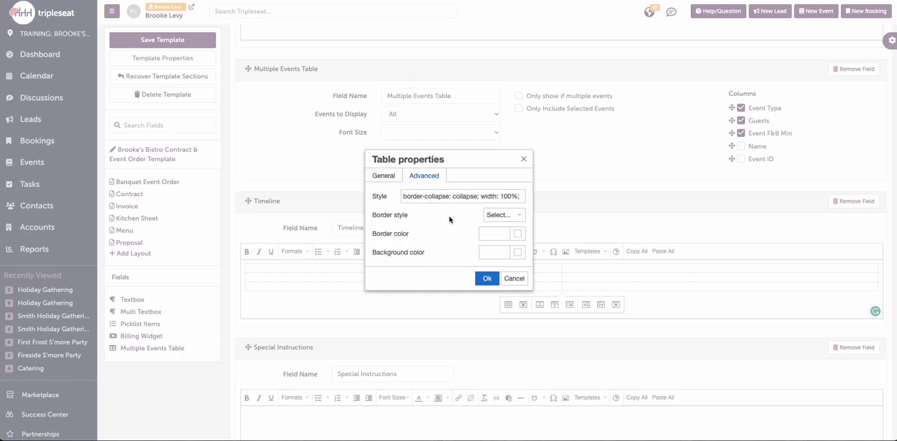
click(502, 217)
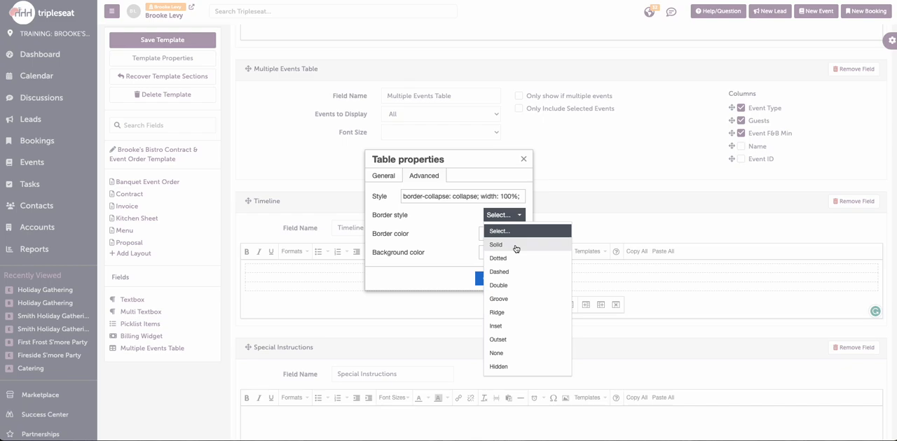
click(515, 246)
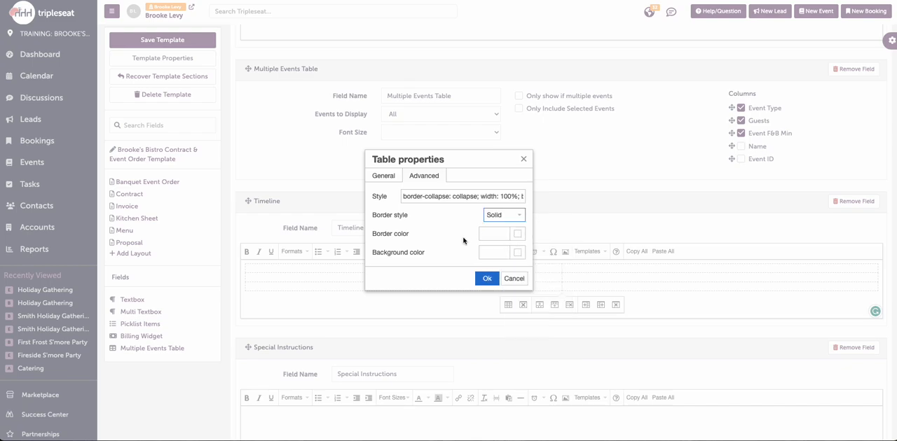
click(518, 238)
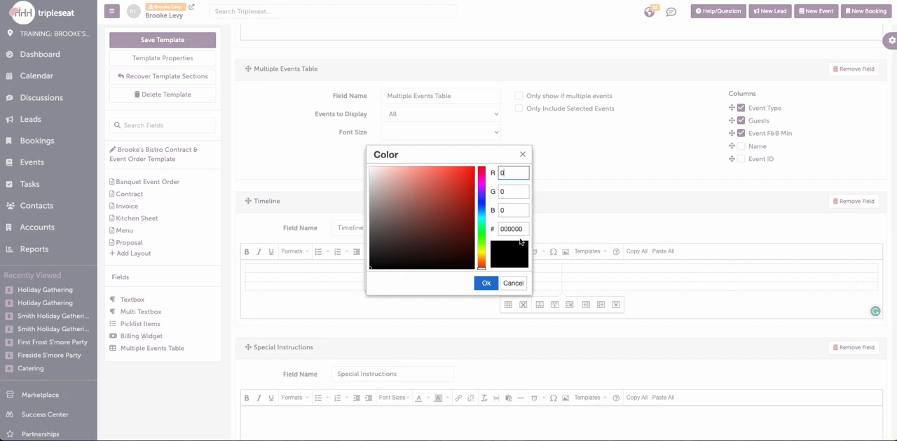
click(485, 283)
click(486, 279)
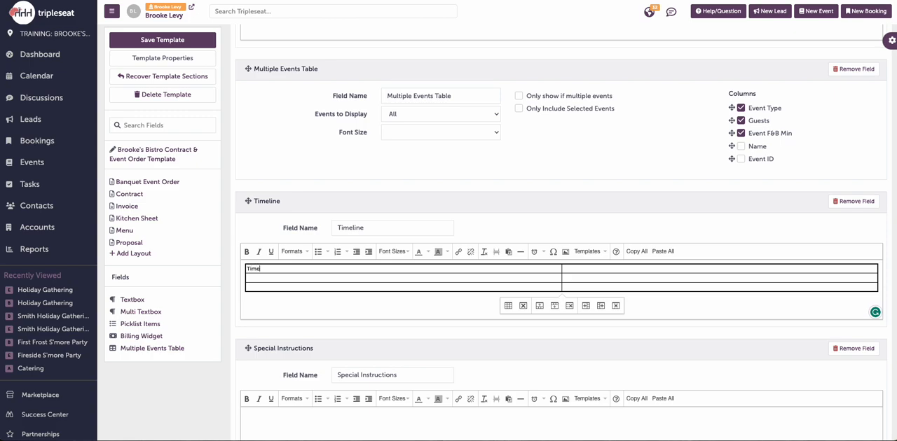
Step: Label the Timeline table's header cells Time and Description, and format both as bold 10pt text
click(639, 268)
text(Description)
drag(594, 271, 470, 270)
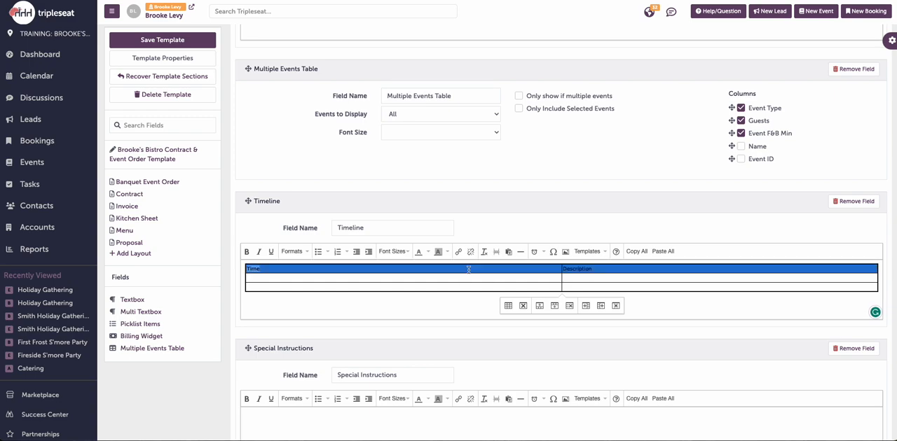
click(247, 251)
click(395, 252)
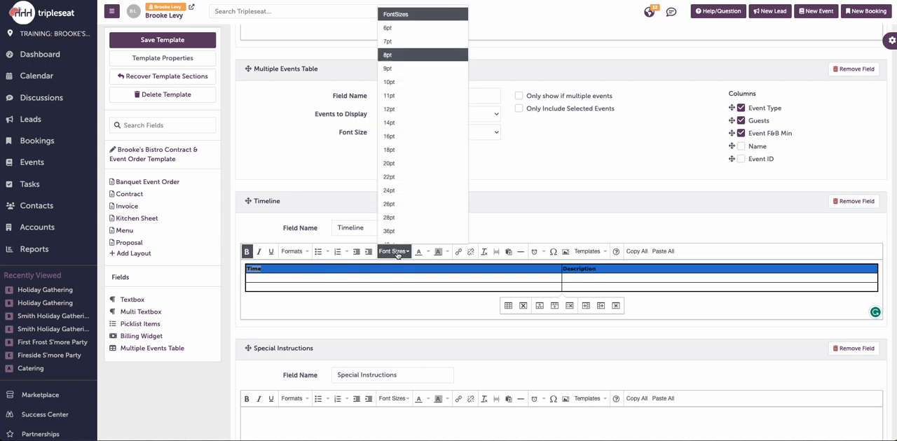
click(414, 85)
click(425, 279)
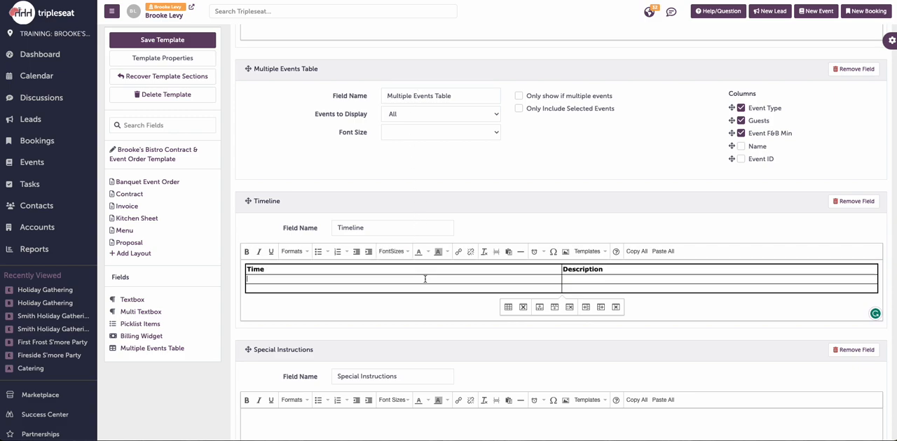
Step: Set the background color of the Timeline table's header row to #dfdfdf
click(447, 270)
right_click(442, 270)
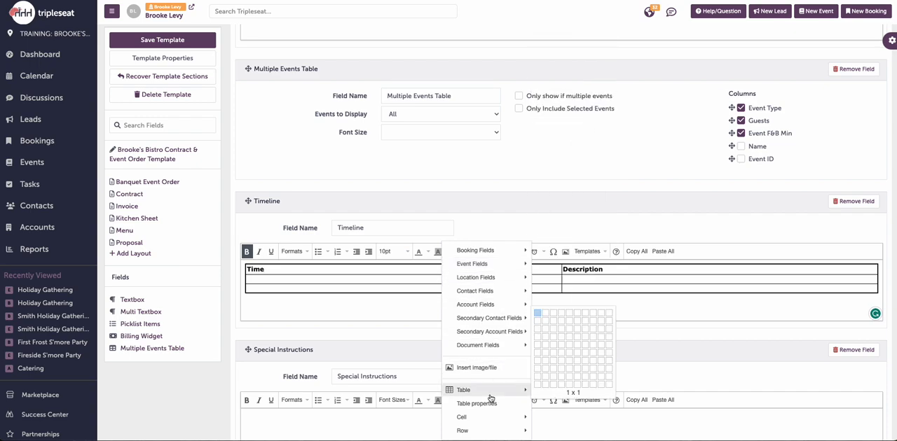
mouse_move(490, 431)
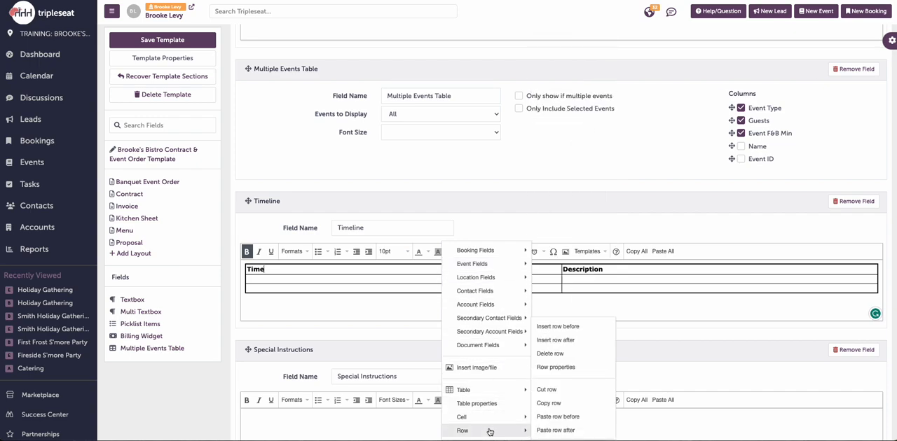
click(561, 368)
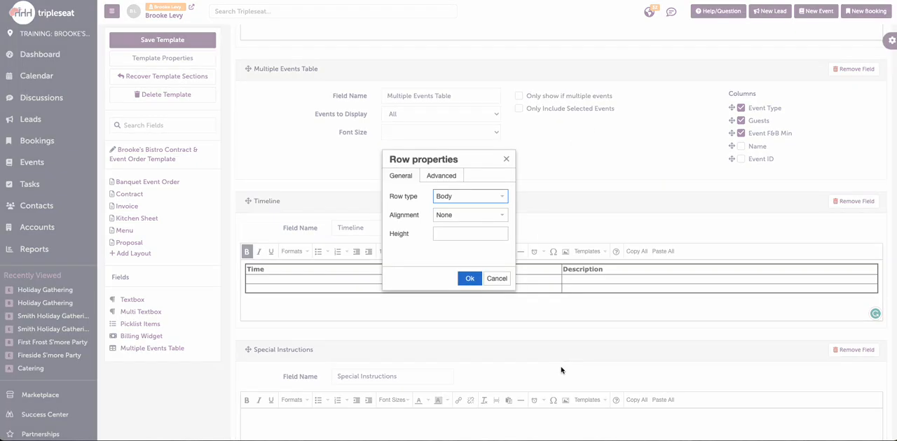
click(449, 179)
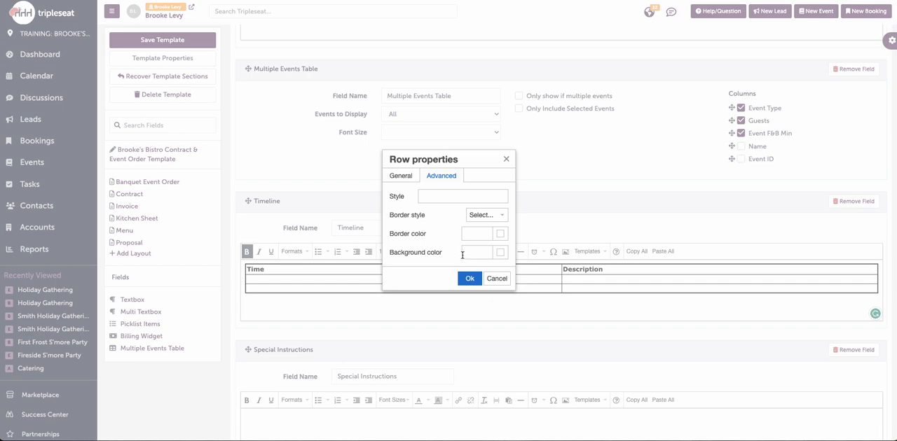
click(500, 254)
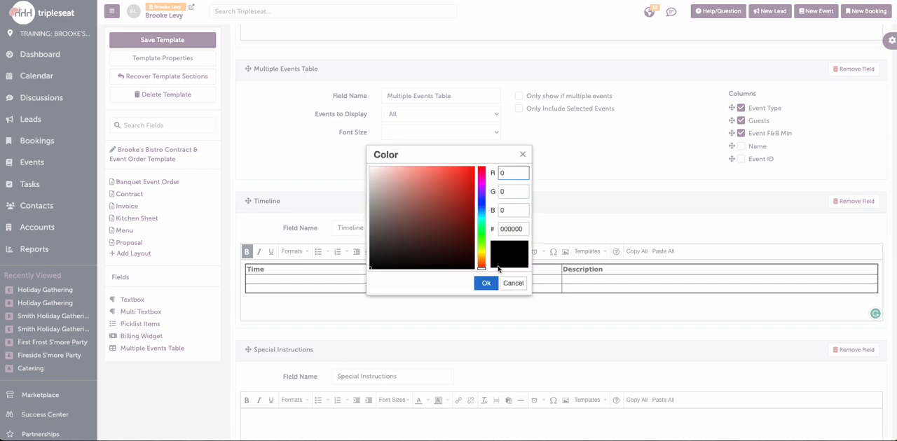
click(510, 285)
click(469, 255)
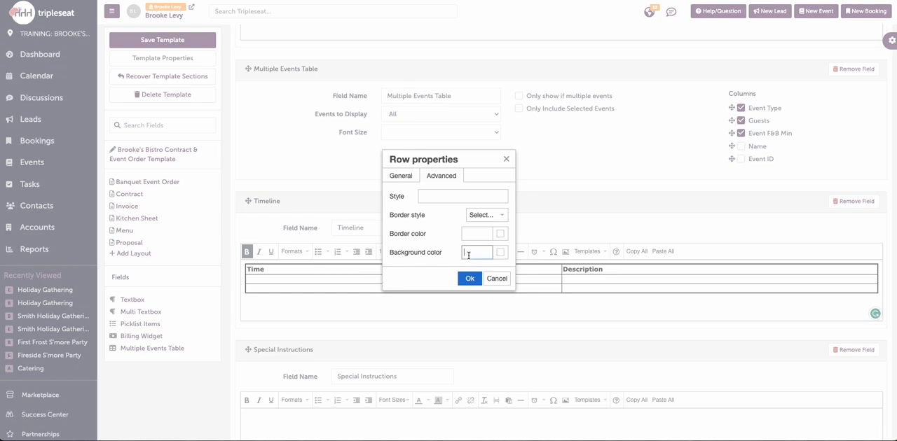
text(#dfdfdf)
click(468, 278)
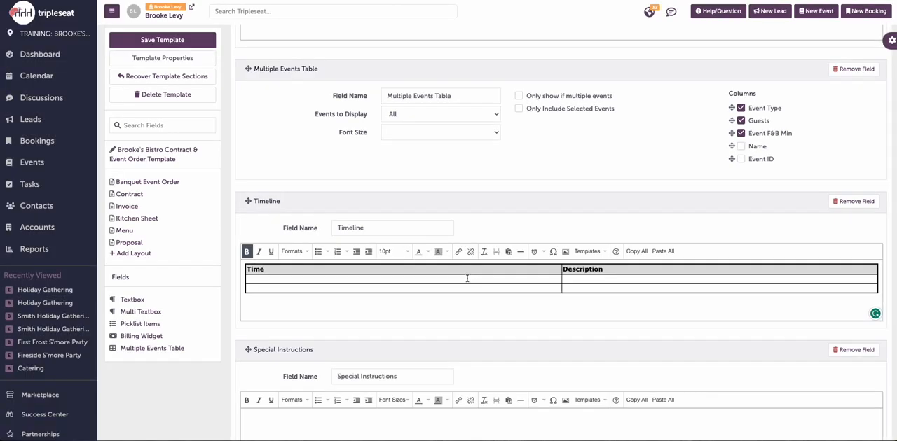
click(526, 280)
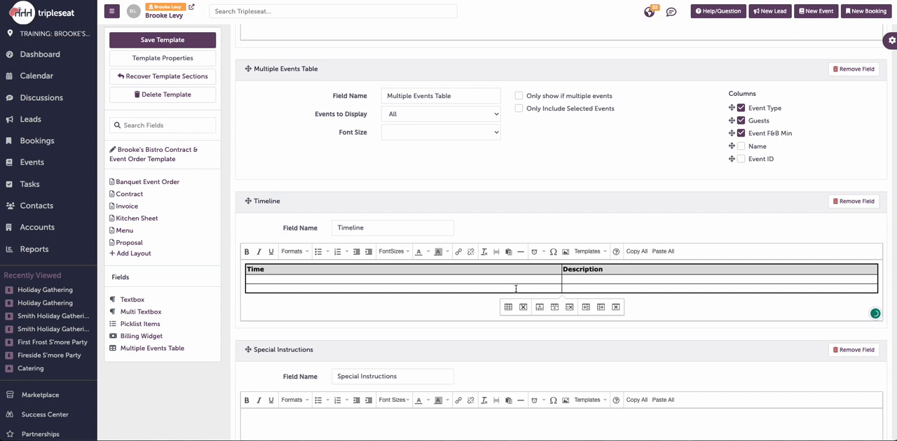
click(582, 287)
click(642, 330)
Step: Add a Picklist Items field named Staffing between Beverage and Additional Charges, restricted to the Staff picklist
scroll(643, 330, down, 1)
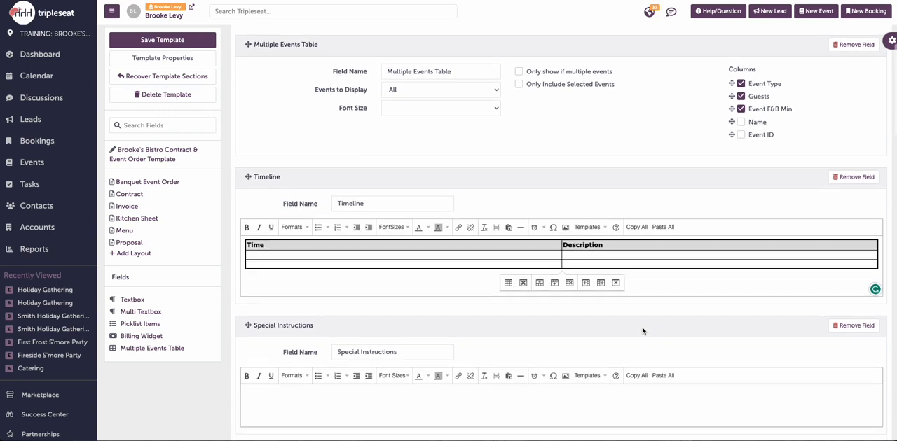
scroll(643, 329, down, 5)
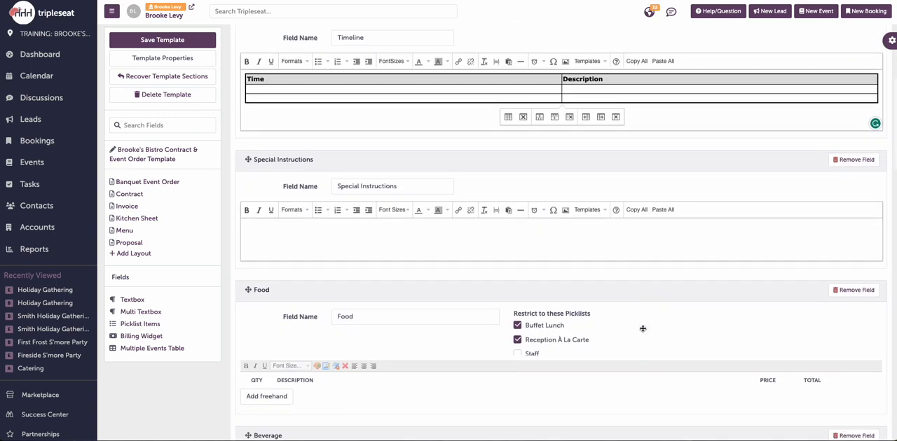
scroll(642, 331, down, 3)
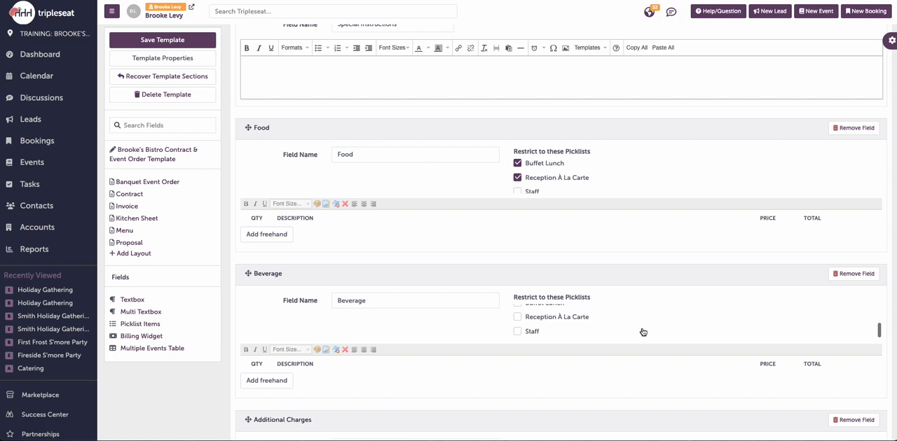
scroll(608, 377, down, 2)
scroll(608, 380, down, 1)
scroll(655, 409, down, 1)
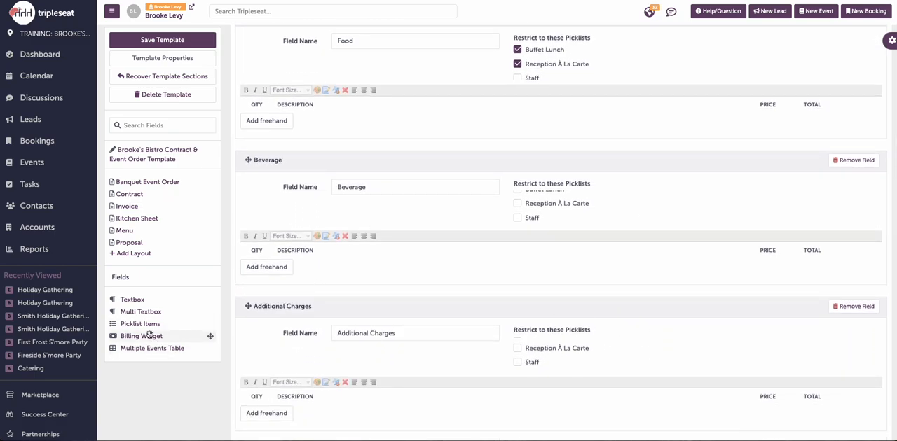
drag(161, 325, 276, 298)
scroll(294, 305, down, 1)
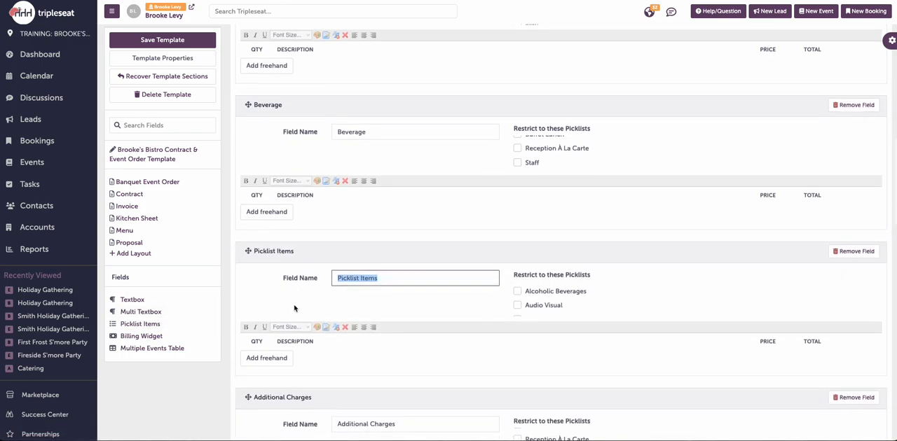
triple_click(364, 275)
text(Staffing)
scroll(518, 304, down, 5)
click(519, 307)
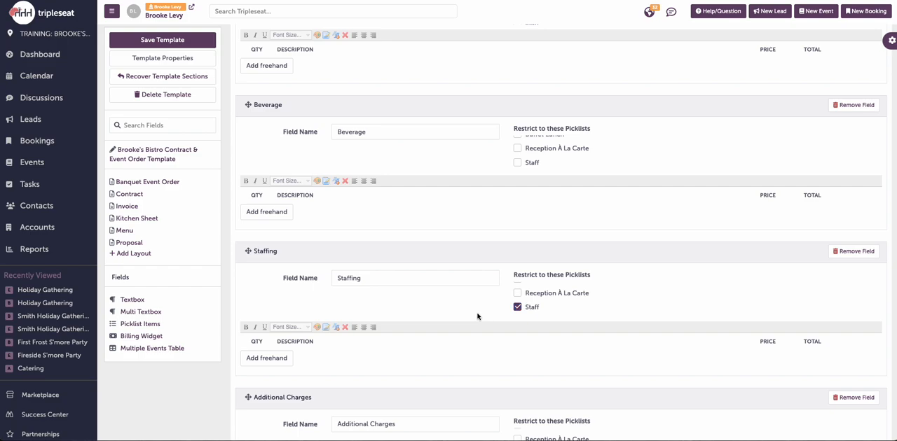
Step: Save the template and open its Banquet Event Order layout
scroll(478, 316, down, 1)
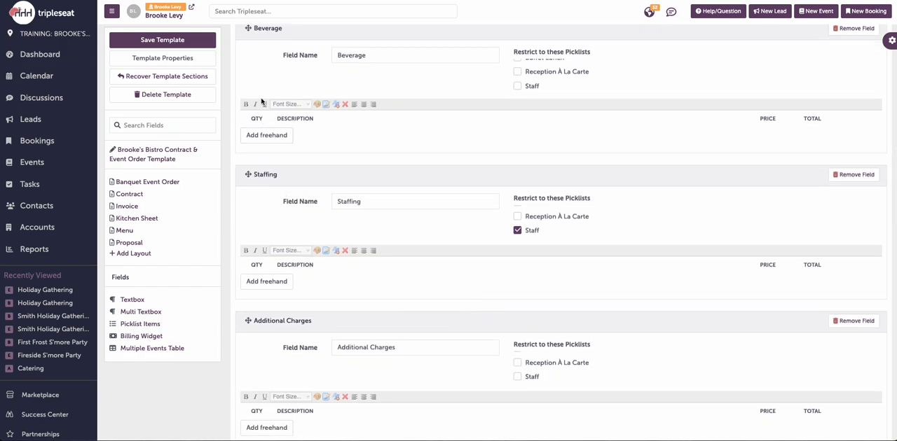
click(202, 44)
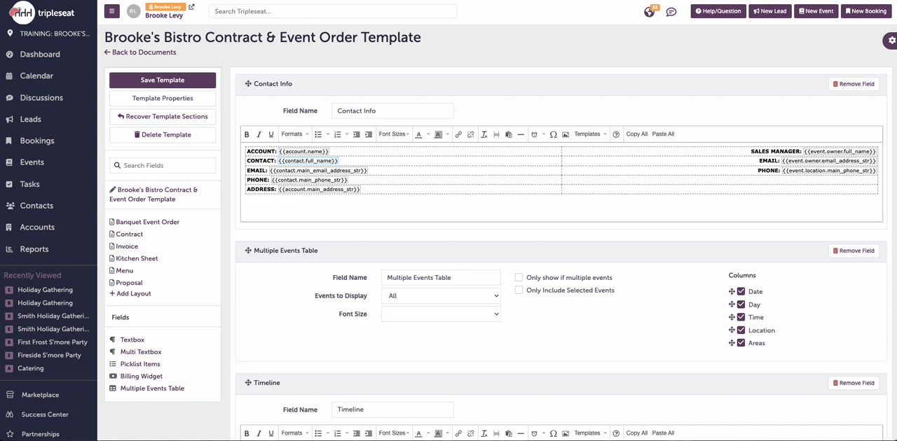
click(159, 224)
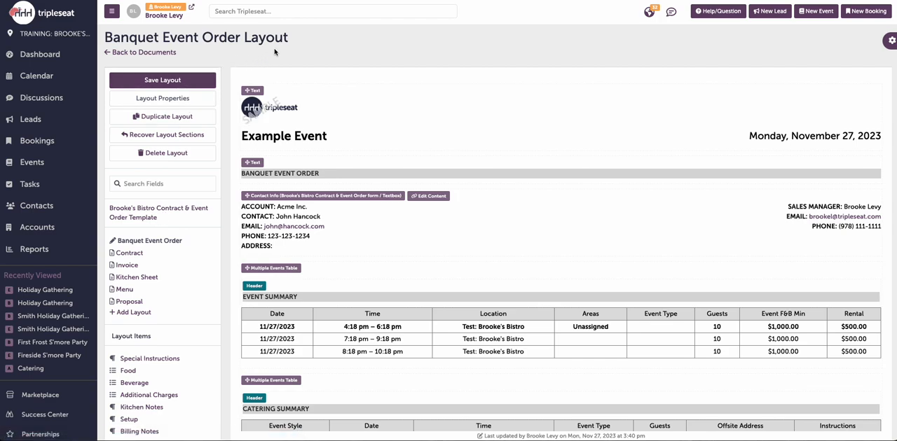
Step: Review the Banquet Event Order layout's properties, header and footer areas, and the merge fields available for the top right header
click(185, 103)
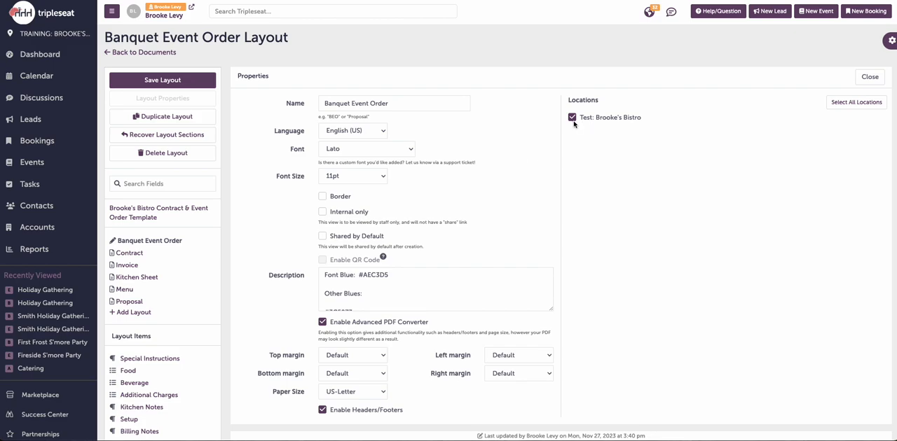
scroll(285, 257, down, 1)
scroll(286, 257, down, 5)
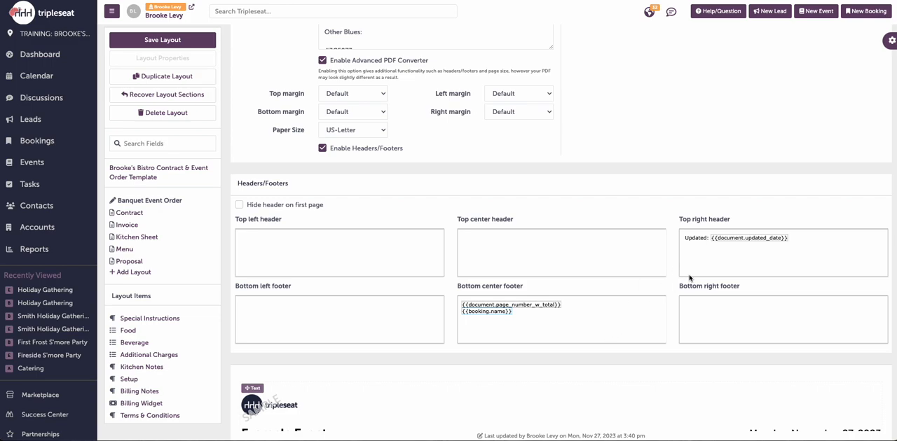
right_click(735, 257)
mouse_move(746, 274)
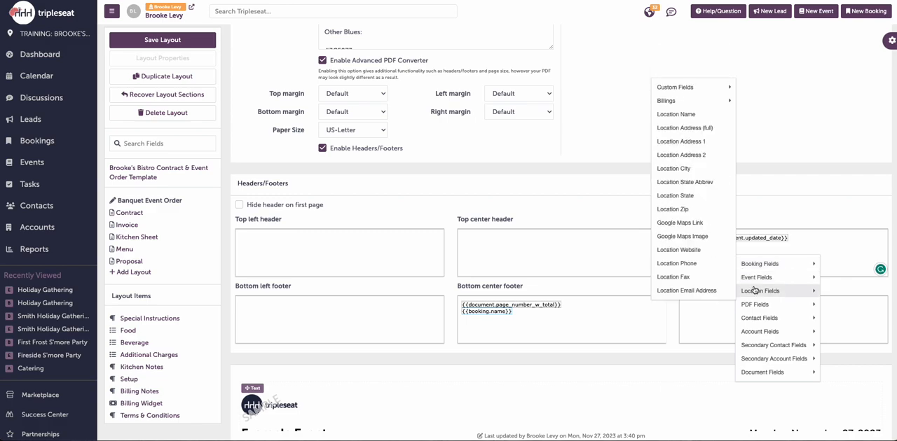
mouse_move(760, 311)
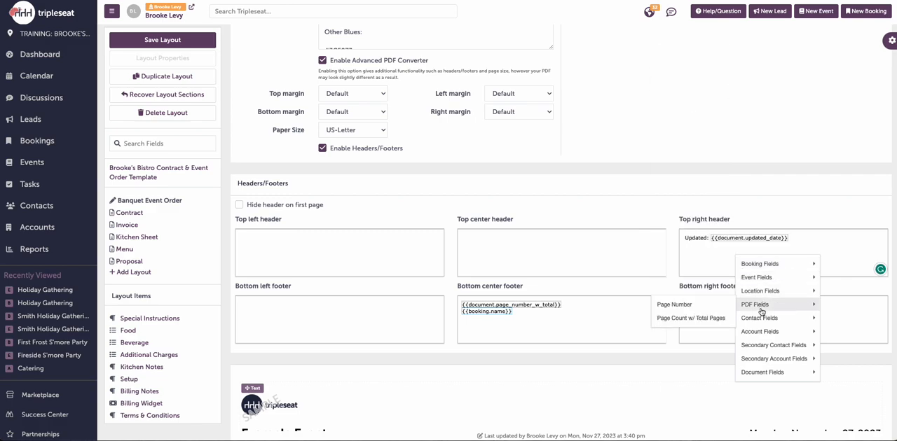
mouse_move(771, 372)
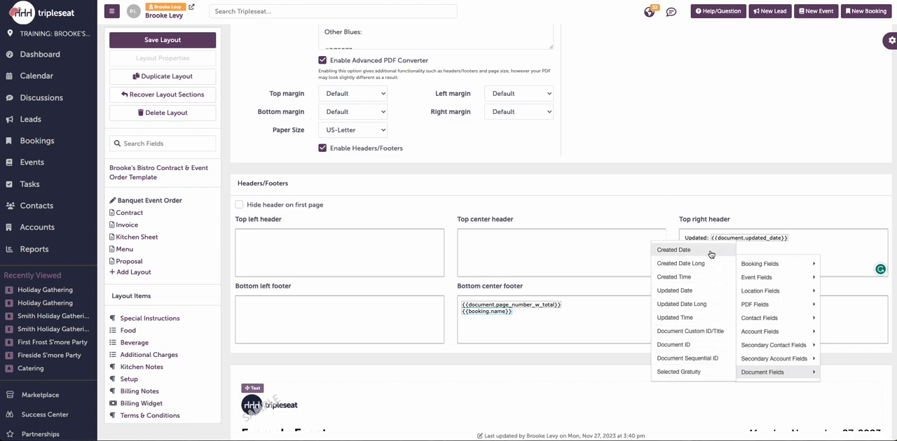
click(858, 248)
scroll(862, 144, up, 10)
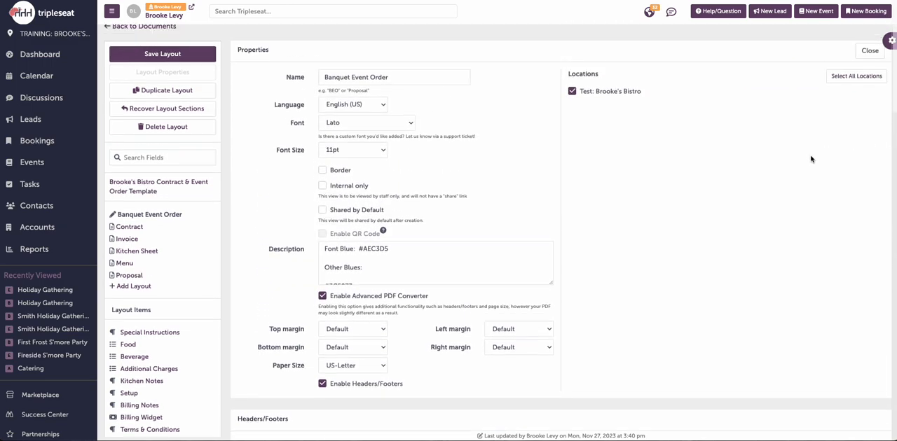
click(869, 77)
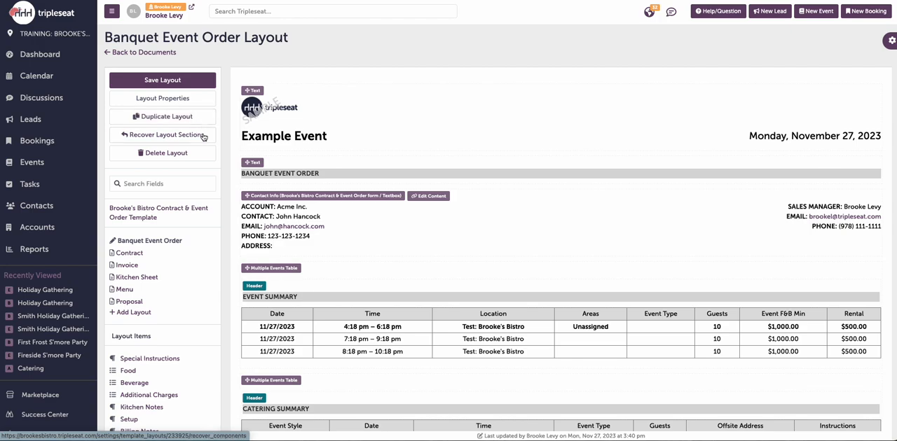
Step: Examine the Event Summary header's content editor and the layout items and design elements available for the layout
click(493, 291)
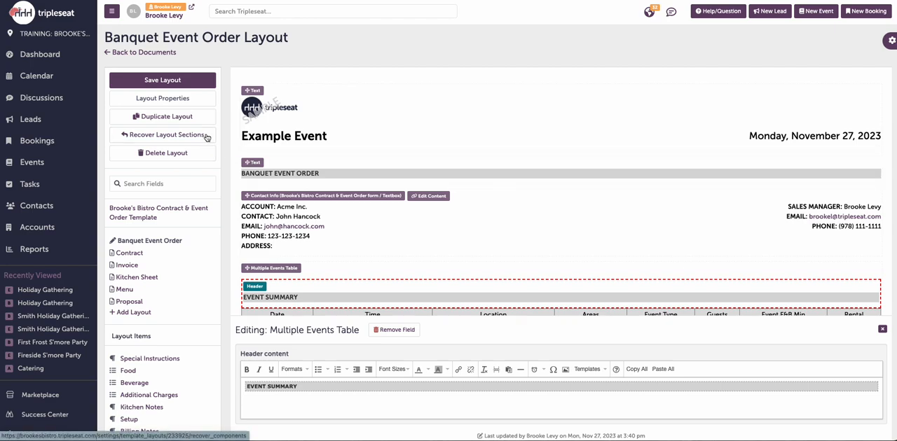
click(882, 329)
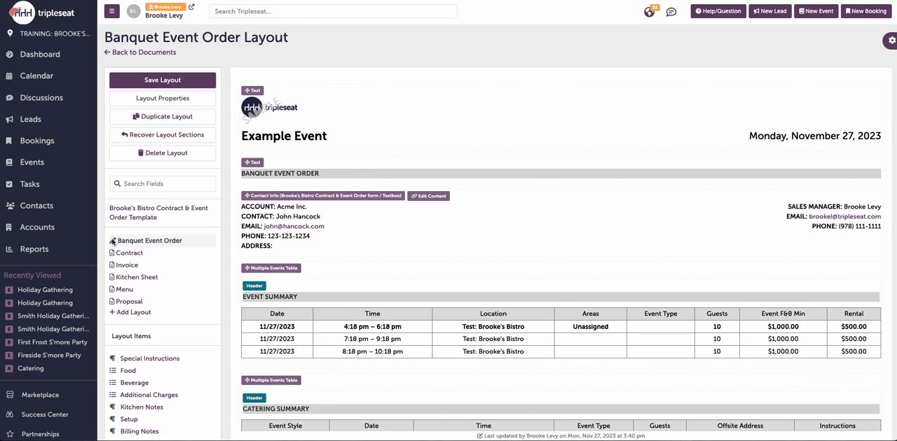
scroll(172, 252, down, 3)
scroll(173, 269, down, 2)
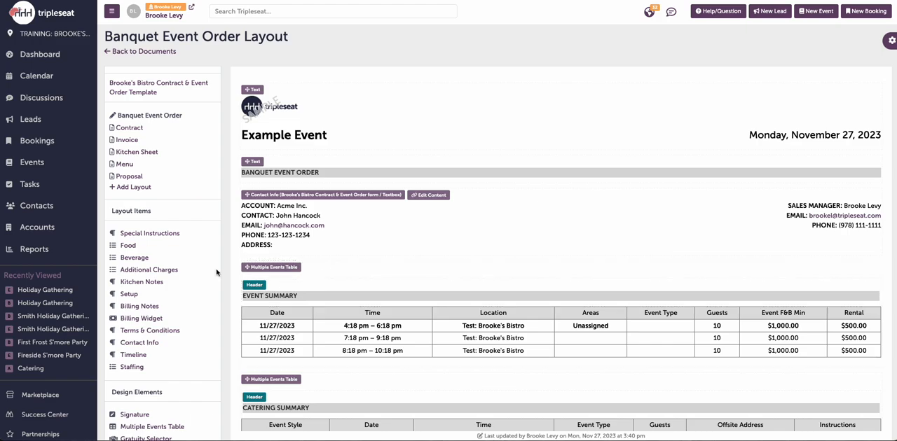
scroll(199, 291, down, 2)
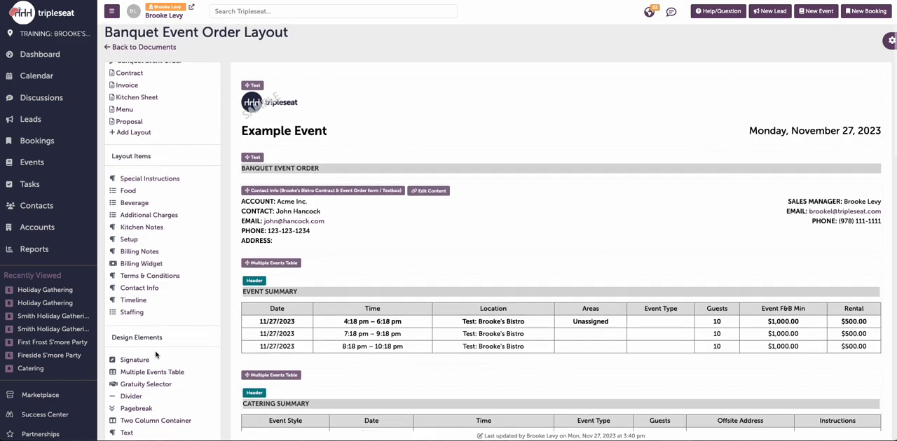
scroll(155, 355, down, 1)
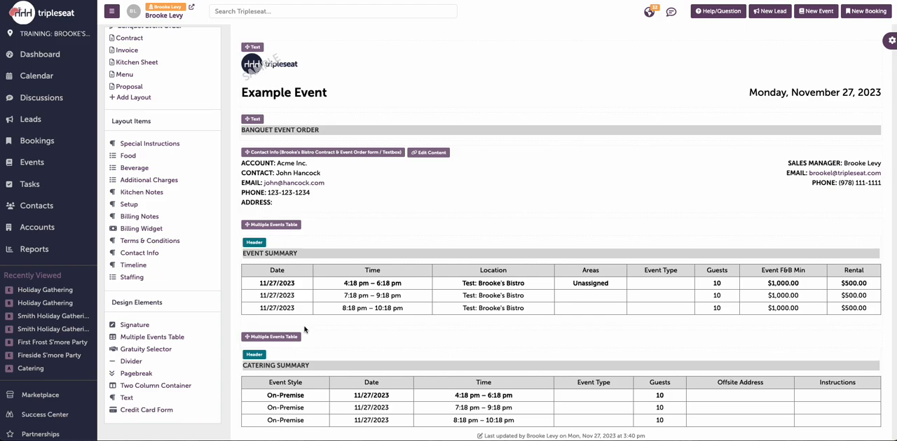
Step: Place the Timeline item below the Catering Summary table and enable its header
scroll(304, 329, down, 3)
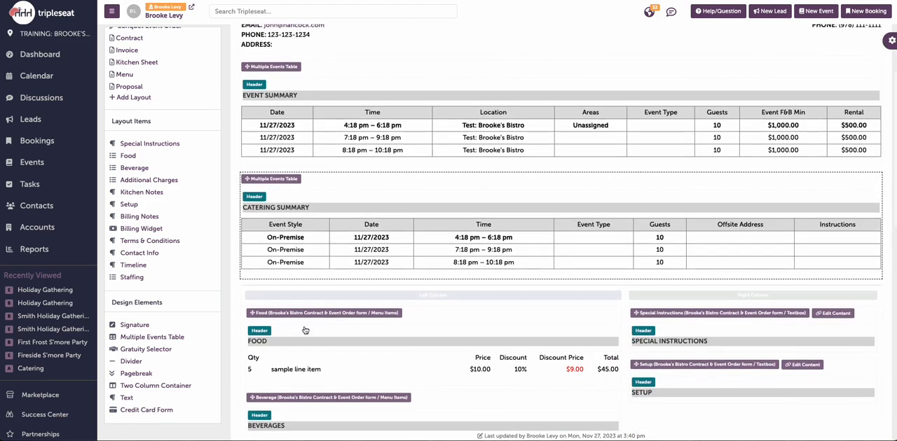
drag(149, 261, 287, 278)
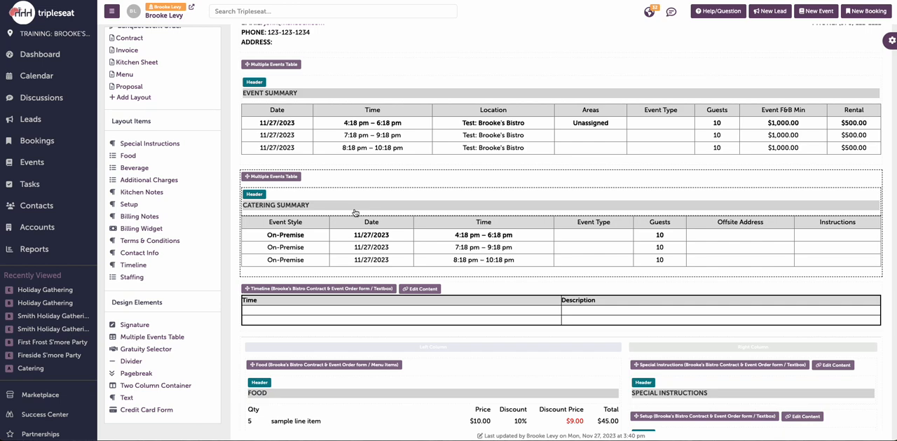
click(471, 291)
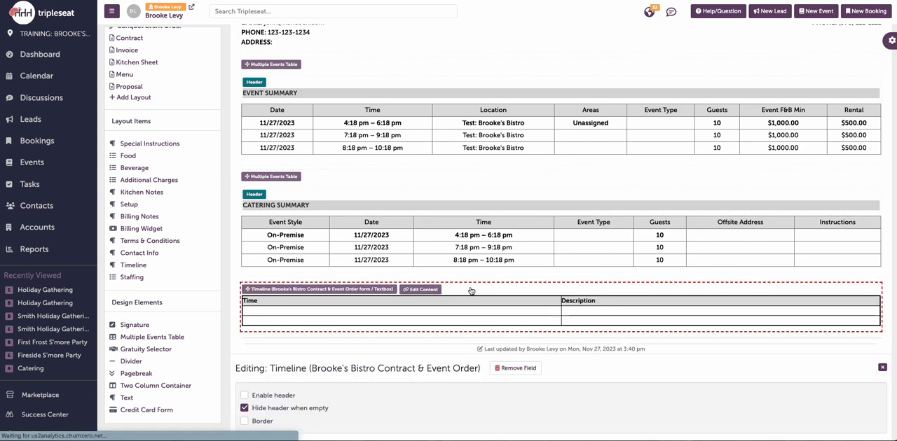
click(244, 396)
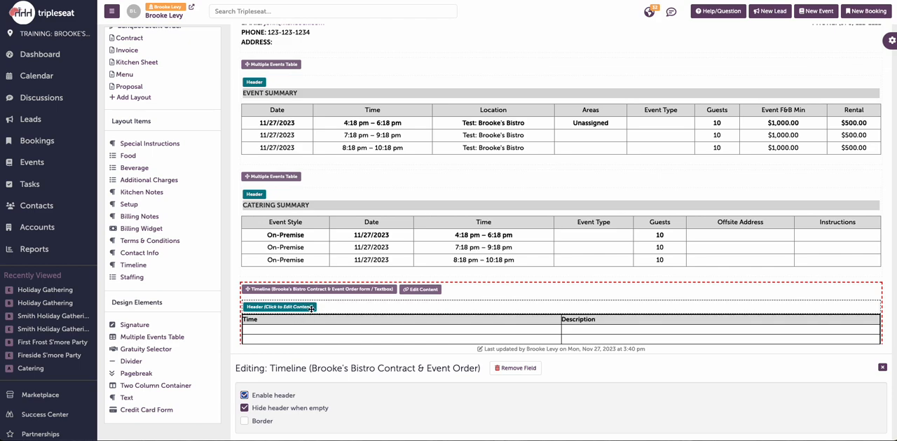
Step: Copy the Catering Summary header content into the Timeline section's header
click(352, 207)
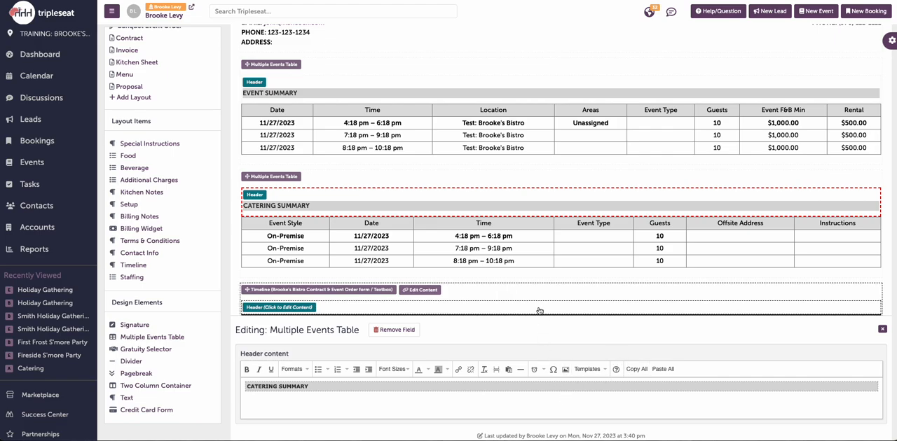
scroll(538, 287, down, 1)
click(494, 286)
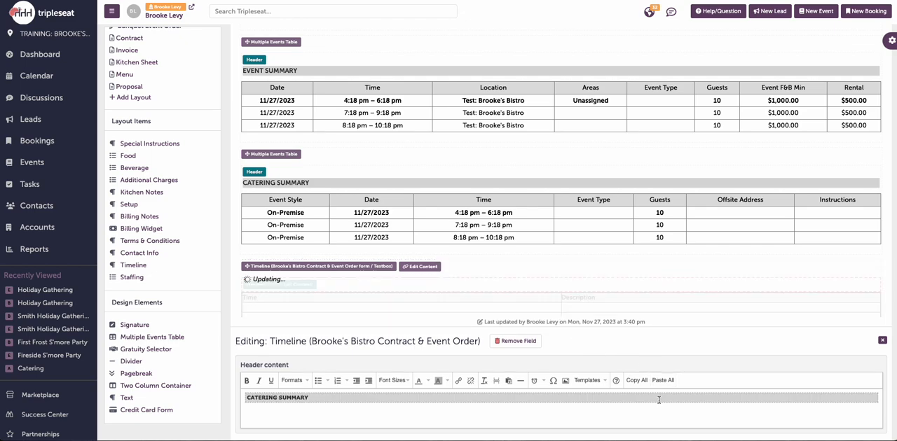
Step: Replace the pasted text in the Timeline section's header with TIMELINE, keeping the copied formatting, and close the header editor
click(278, 398)
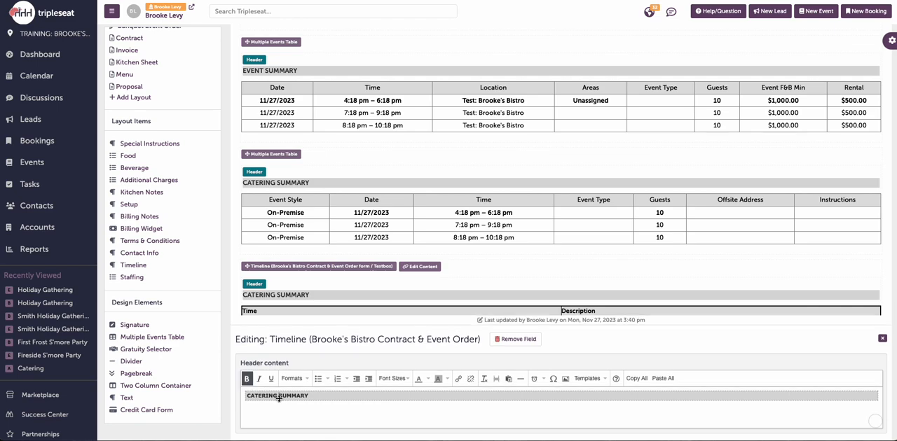
triple_click(278, 396)
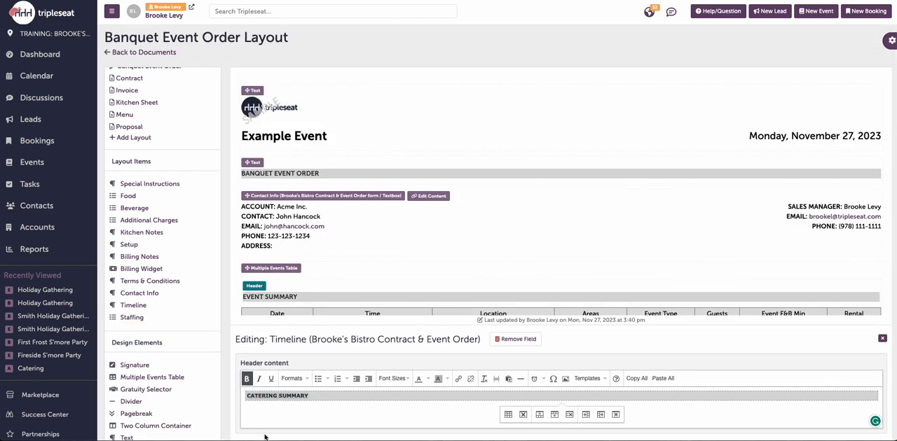
triple_click(283, 396)
key(cmd+c)
key(BackSpace)
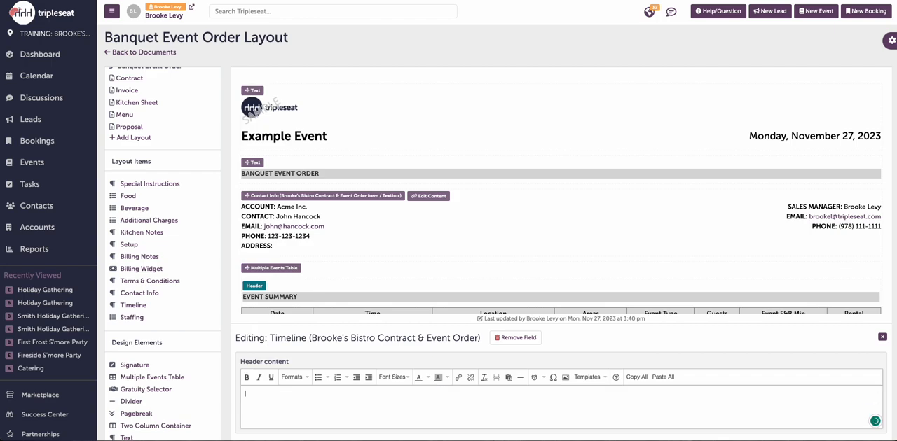
click(661, 379)
triple_click(294, 397)
key(cmd+c)
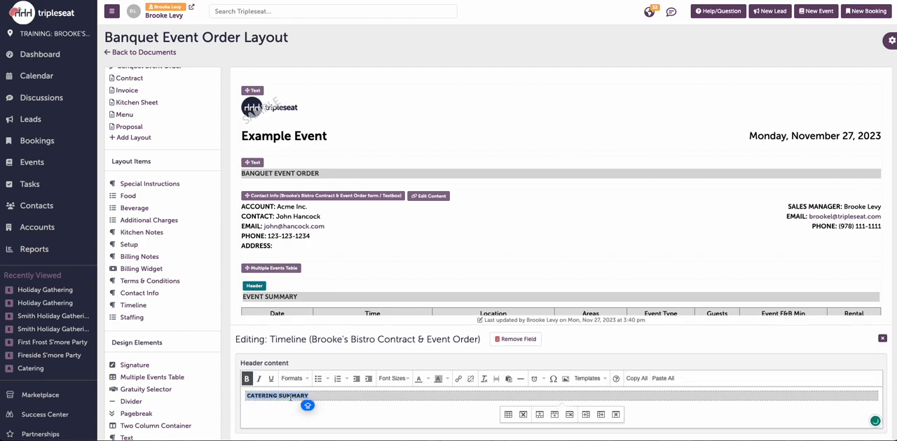
text(T)
key(Caps_Lock)
text(IMELINE)
scroll(572, 259, down, 5)
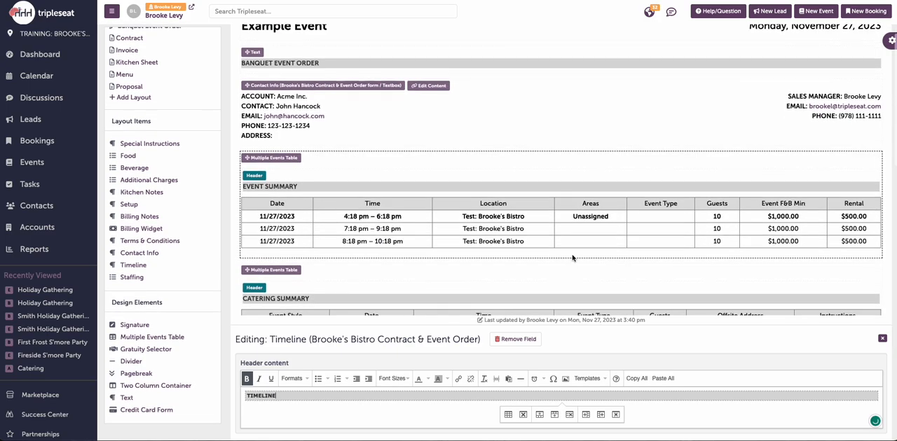
scroll(572, 260, down, 2)
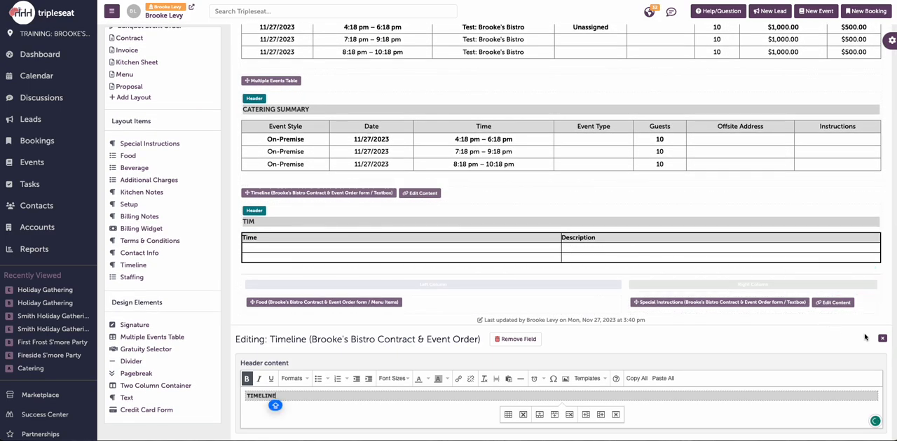
click(882, 339)
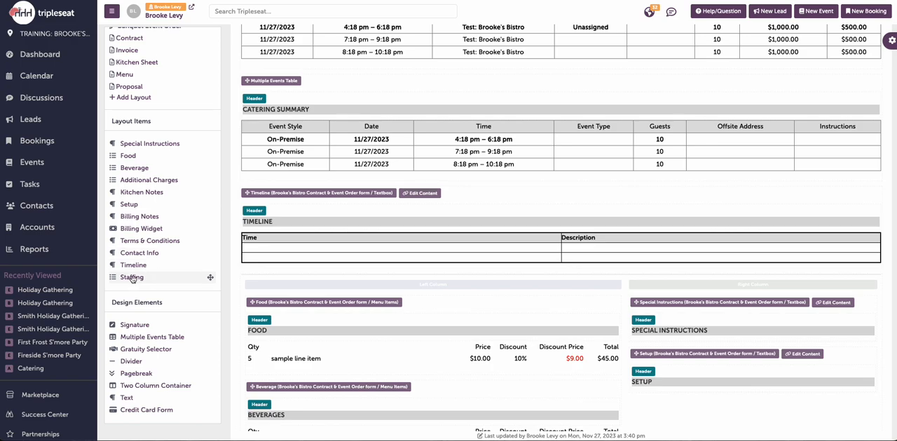
Step: Add the Staffing item to the layout and place it in the right column above Special Instructions
drag(134, 280, 275, 279)
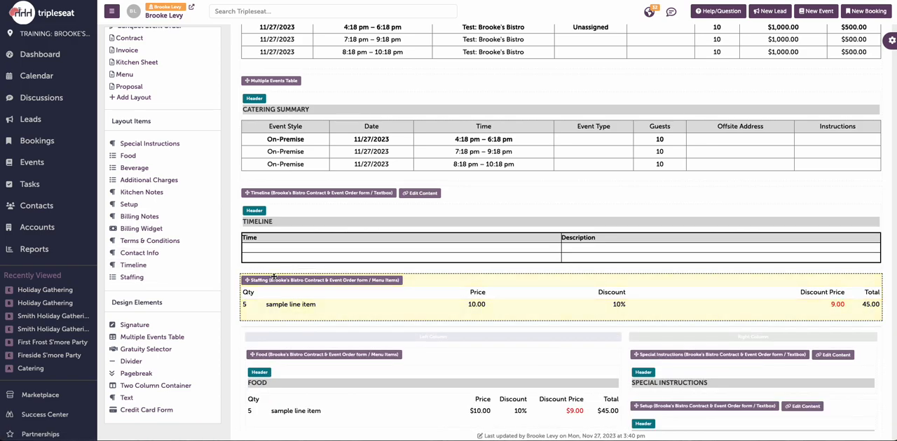
scroll(334, 286, down, 1)
scroll(333, 285, down, 2)
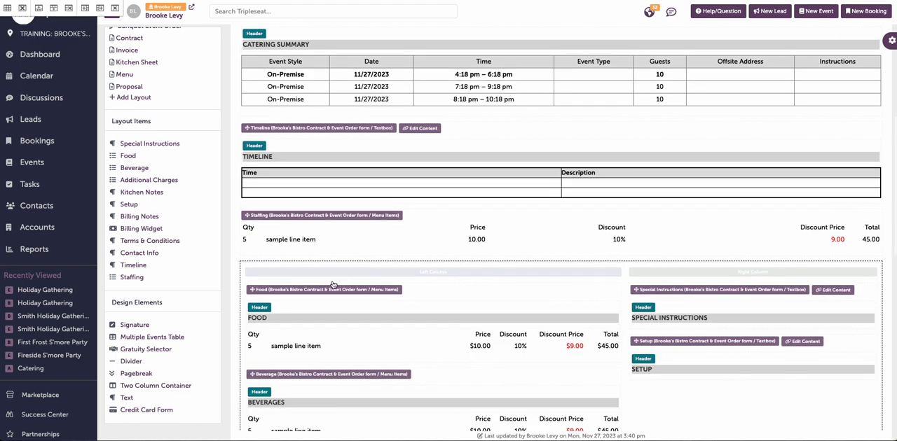
scroll(333, 285, down, 1)
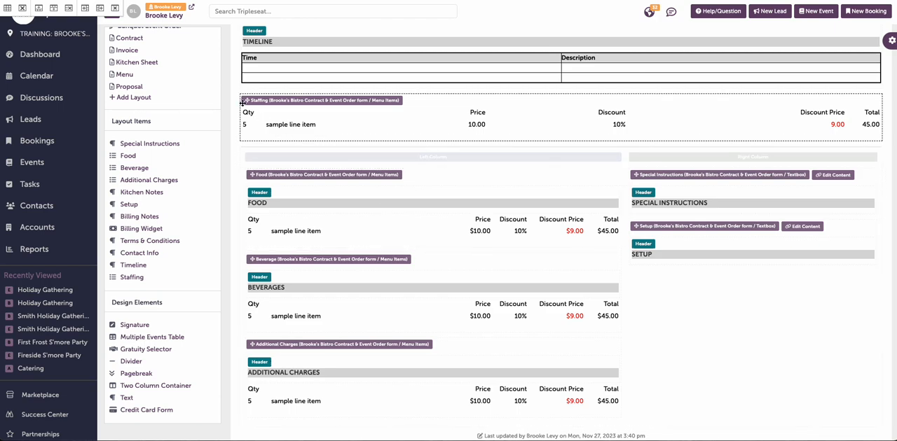
drag(259, 116, 295, 176)
drag(252, 123, 567, 129)
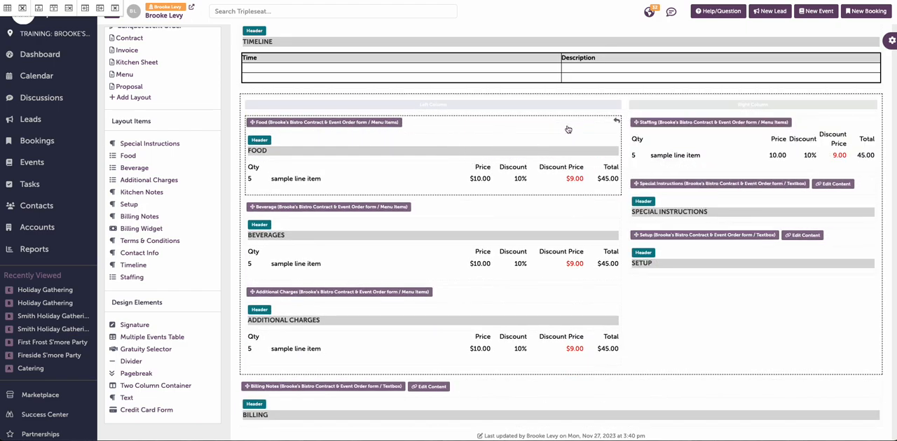
Step: Enable the Staffing item's header, paste the copied header content into it and change its text to STAFFING
click(677, 149)
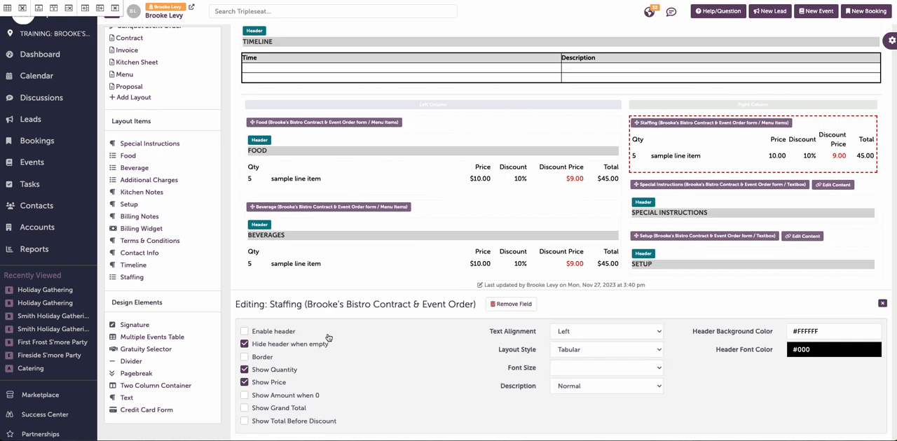
click(287, 335)
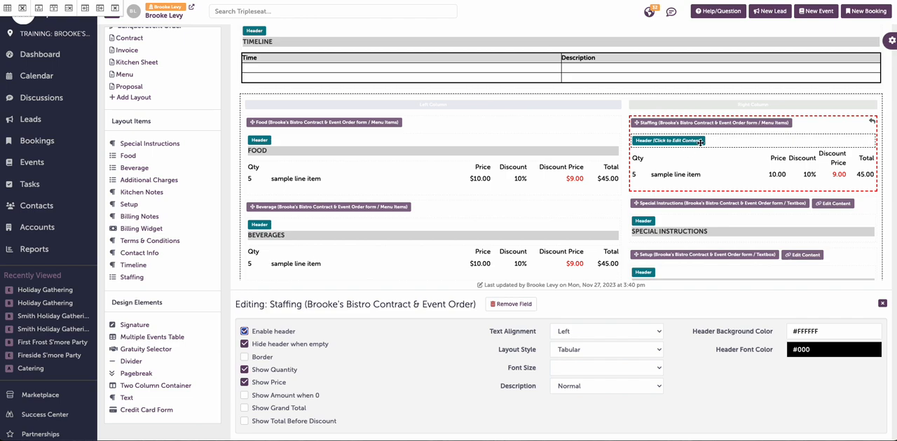
click(700, 141)
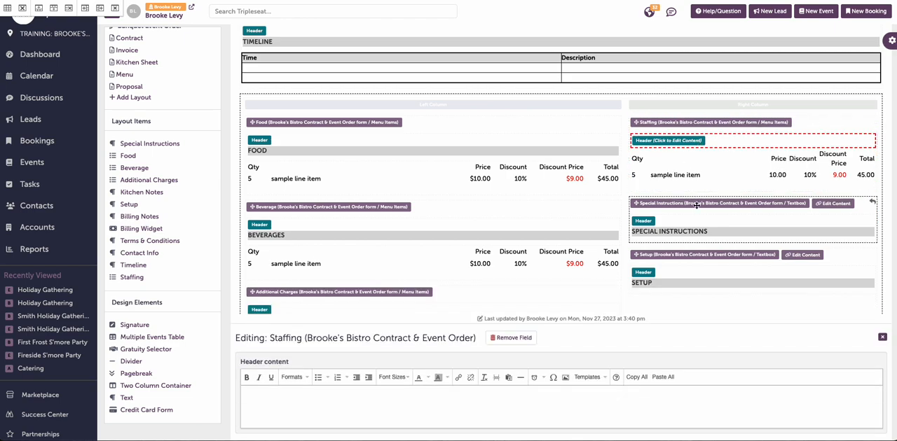
click(663, 377)
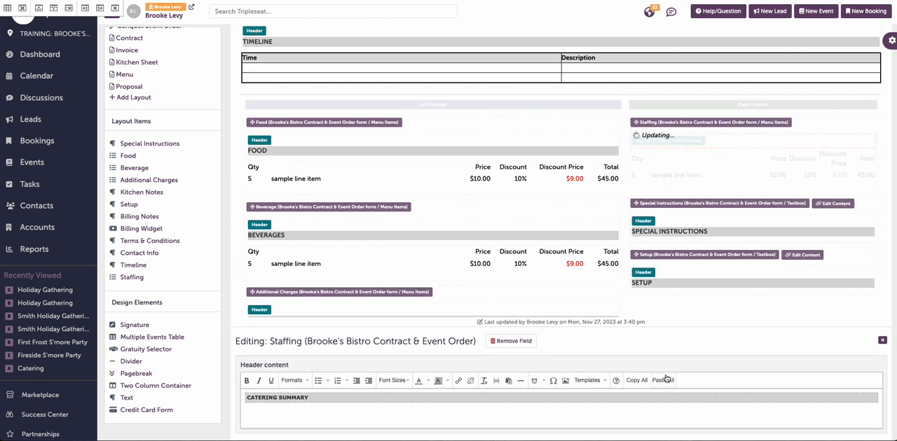
triple_click(276, 398)
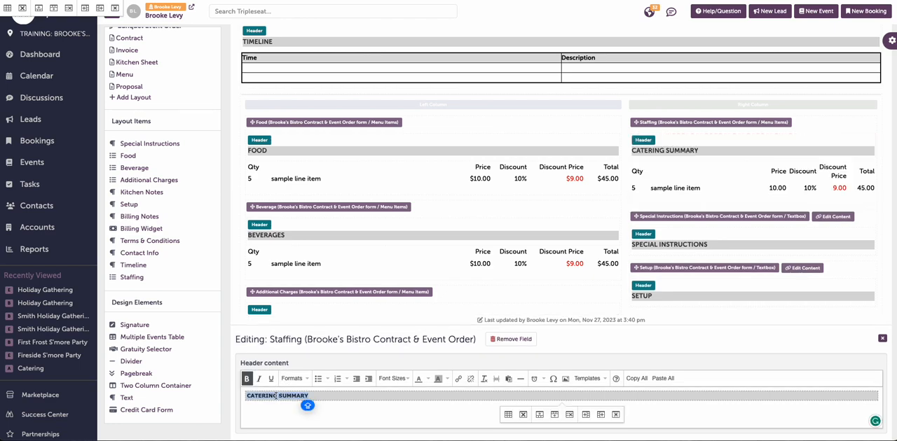
text(ST)
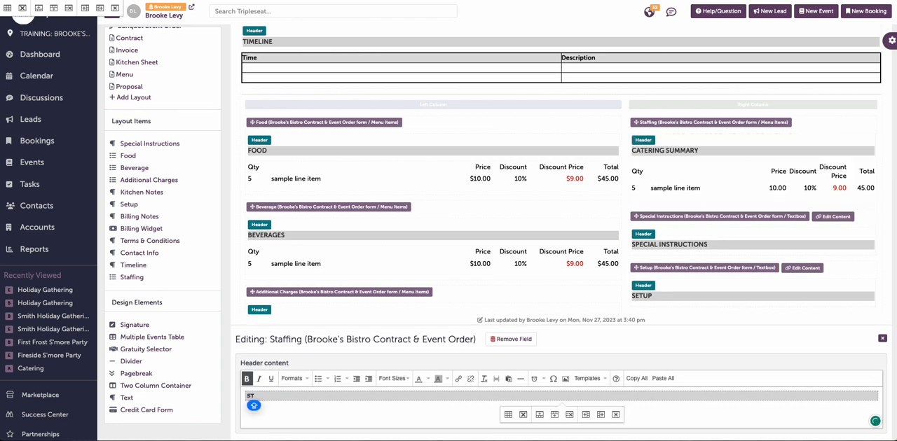
text(AFFING)
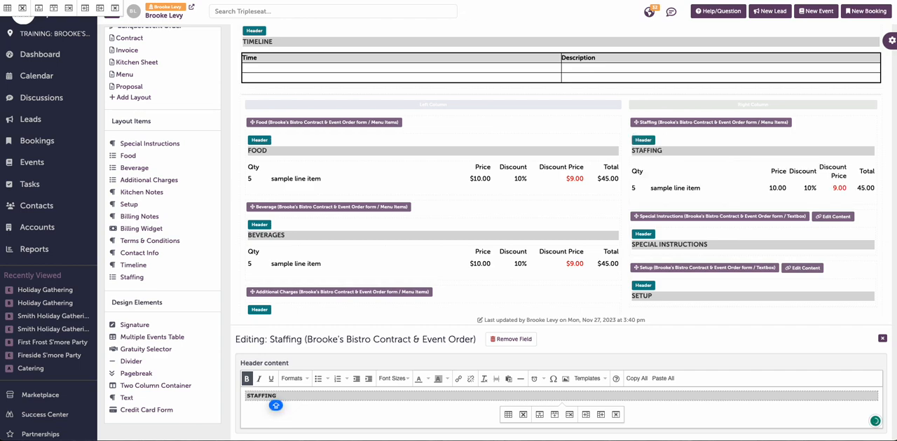
click(882, 341)
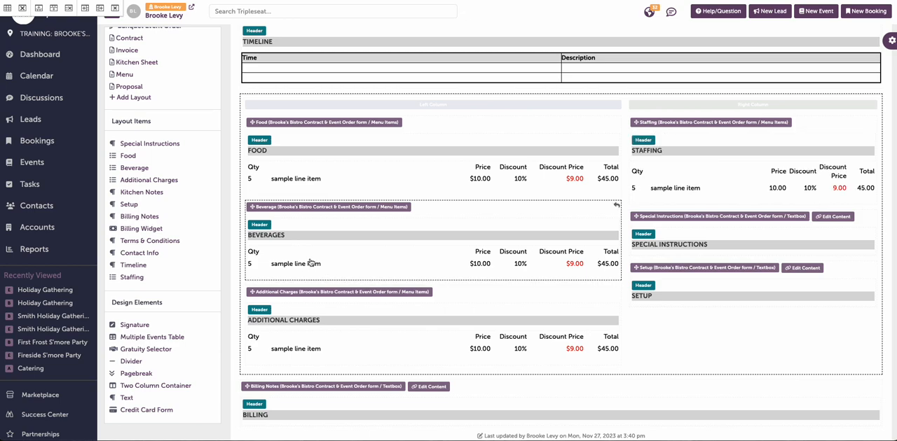
Step: Save the Banquet Event Order layout
scroll(181, 270, up, 5)
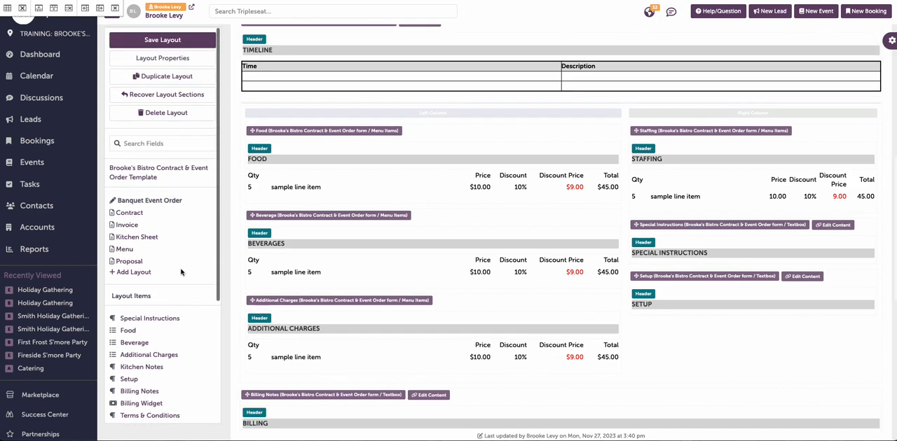
scroll(180, 270, up, 3)
click(193, 40)
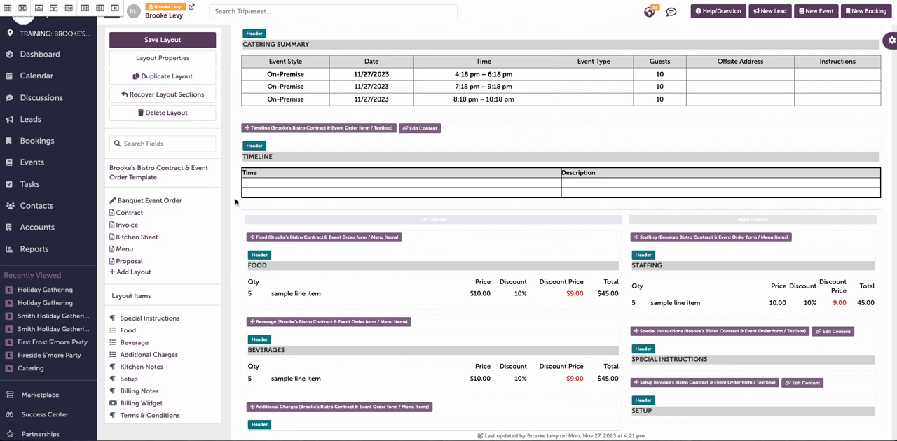
Step: Duplicate the Banquet Event Order layout and change the copy's name to Internal Banquet Event Order
click(205, 79)
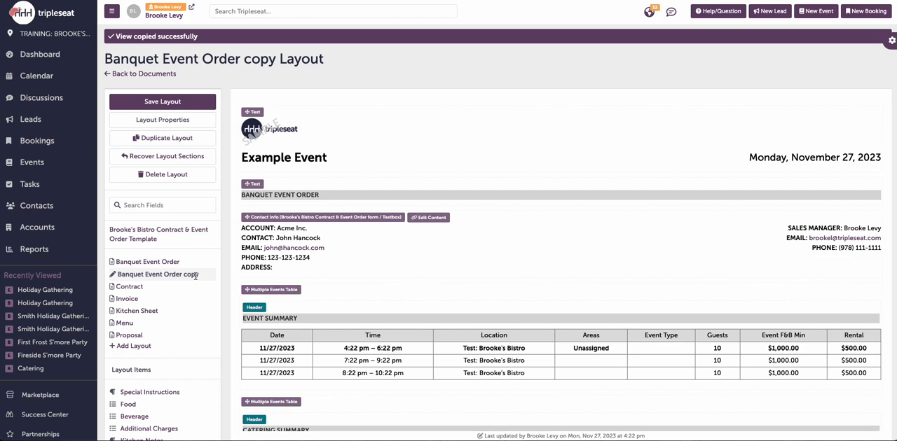
click(209, 123)
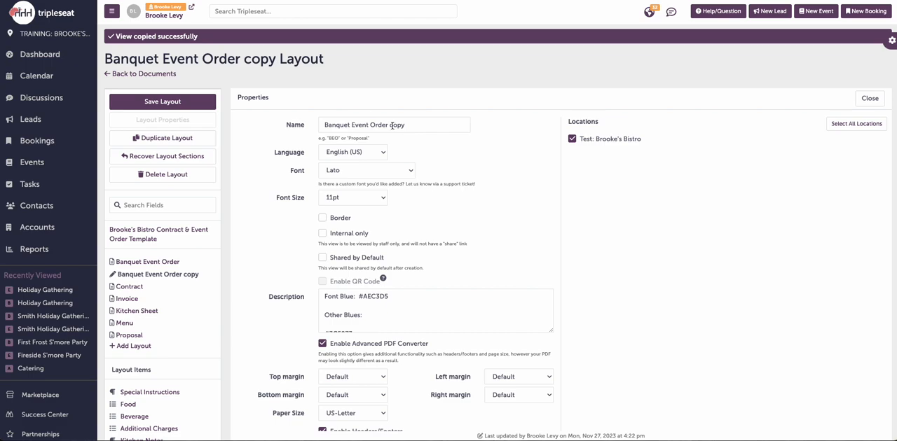
drag(389, 126, 461, 124)
key(BackSpace)
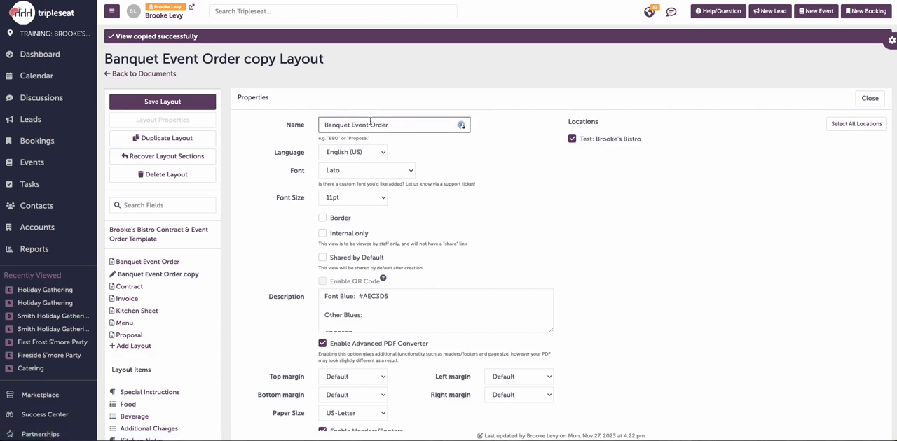
click(323, 126)
text(Internal)
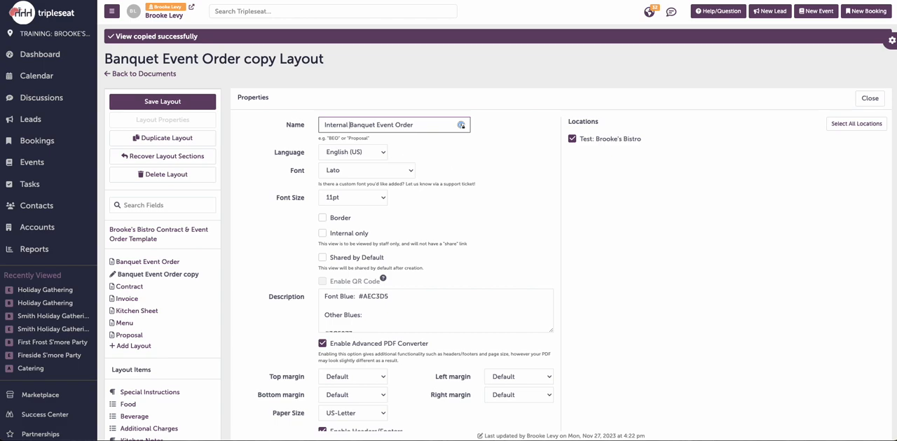
Step: Set the copied layout to Internal only, check its font and header/footer settings, and close the properties
click(406, 174)
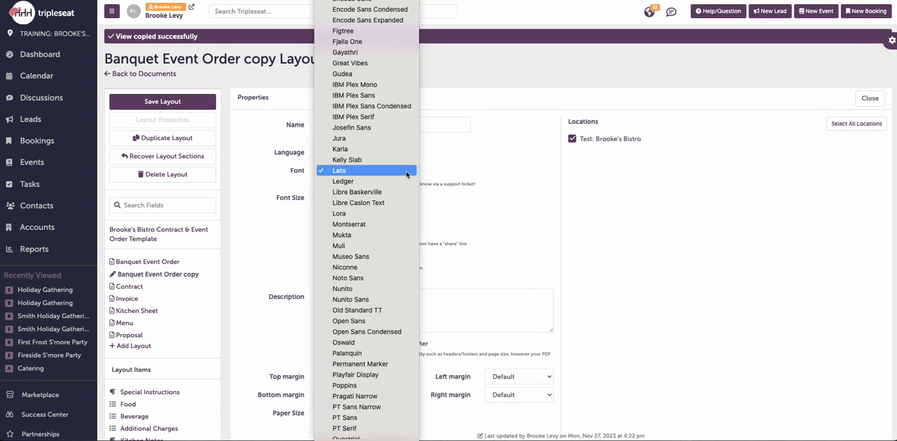
click(471, 173)
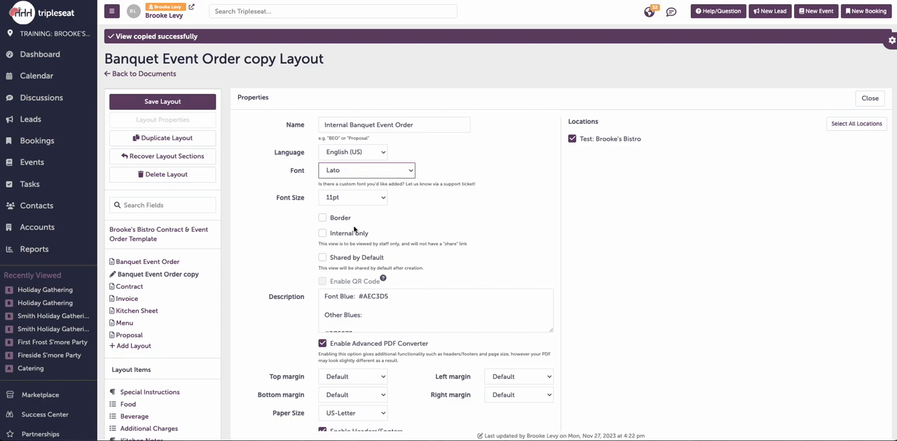
click(323, 234)
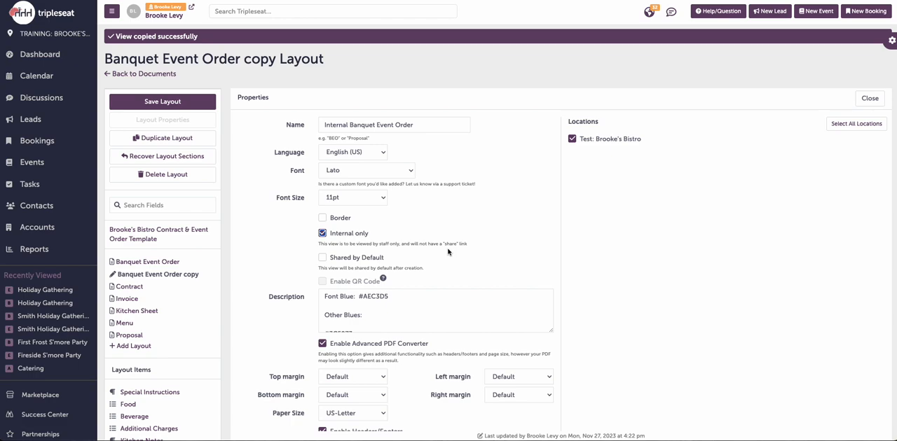
scroll(447, 252, down, 3)
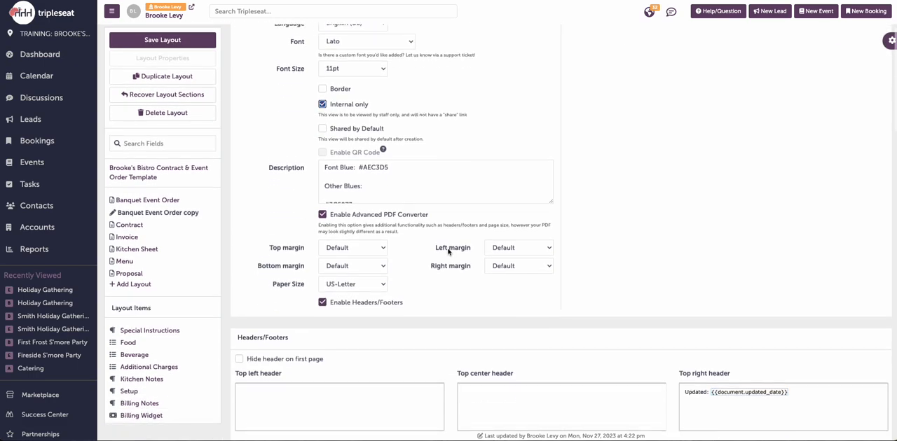
scroll(448, 251, down, 2)
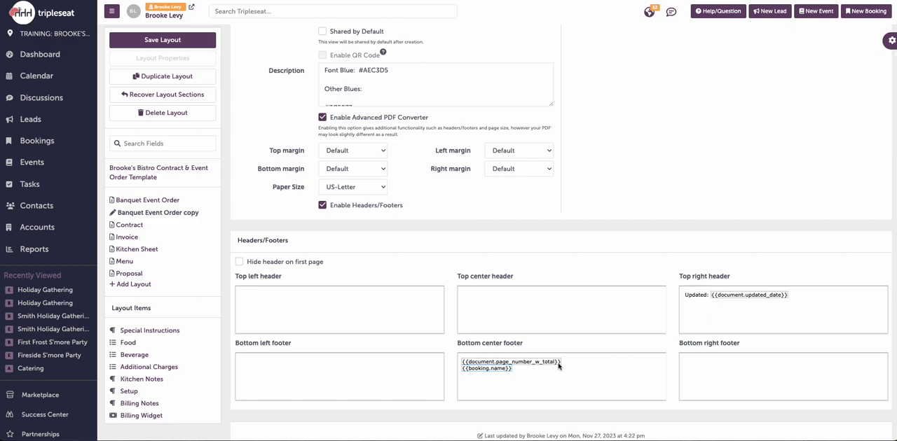
scroll(555, 366, up, 5)
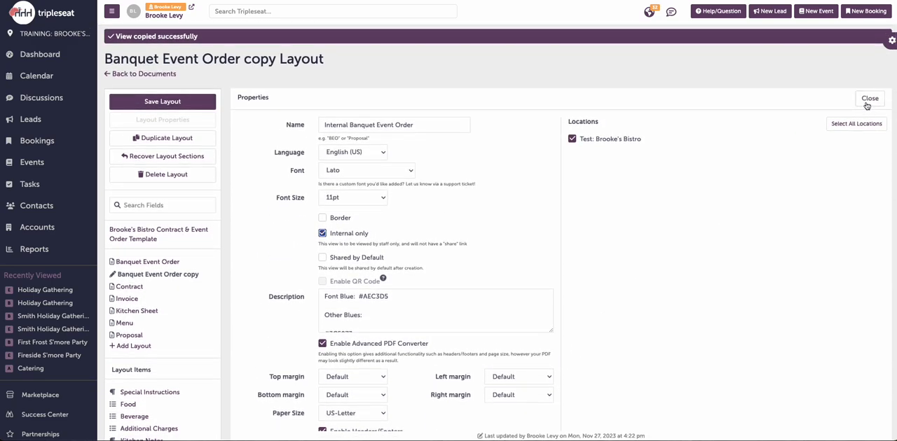
click(868, 99)
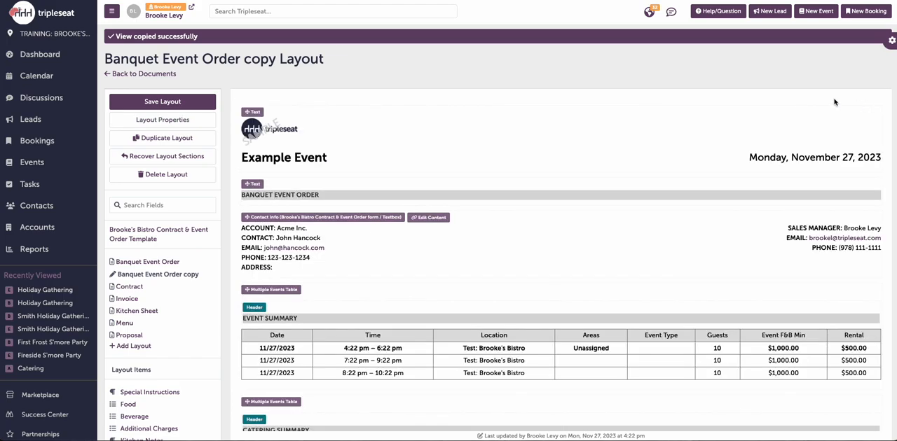
Step: Turn off Show Price for the Food item in the copied Banquet Event Order layout and close its settings
scroll(294, 238, down, 3)
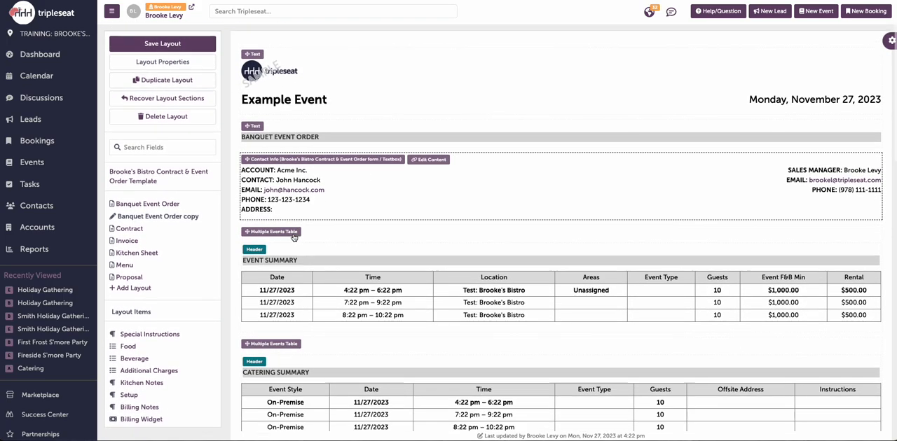
scroll(294, 237, down, 5)
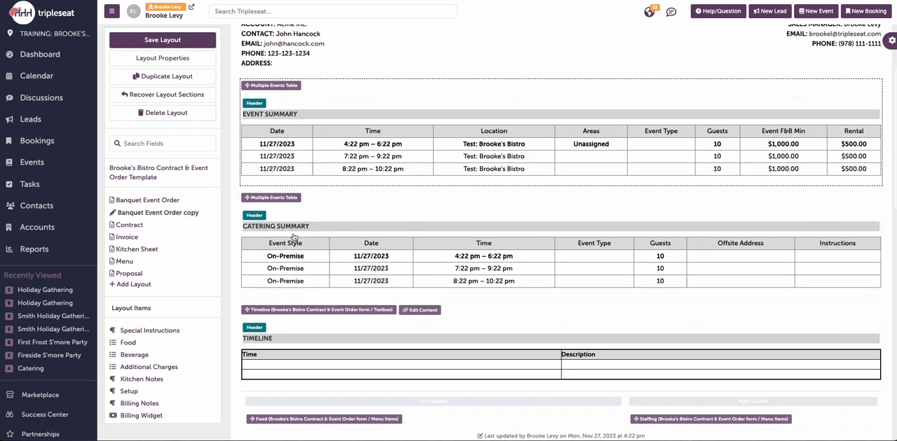
scroll(293, 237, down, 3)
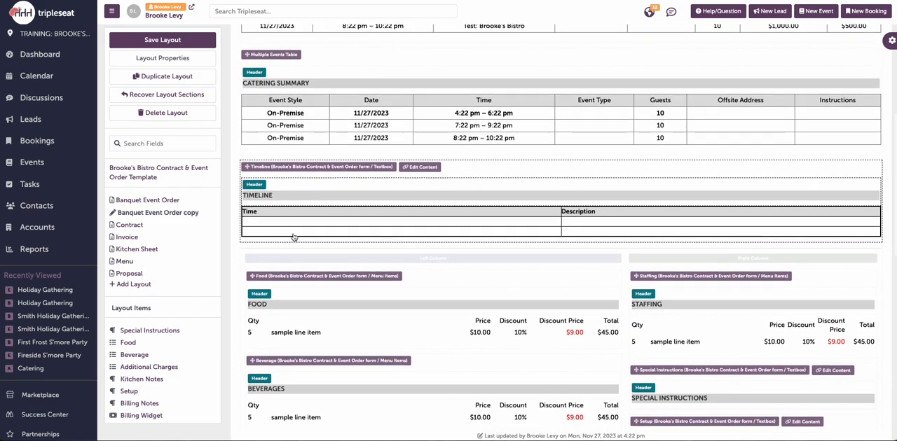
scroll(293, 237, down, 1)
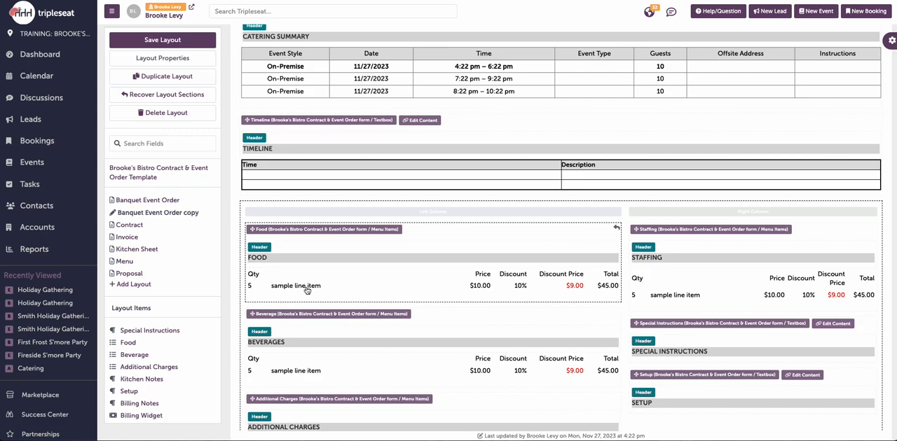
scroll(337, 290, down, 3)
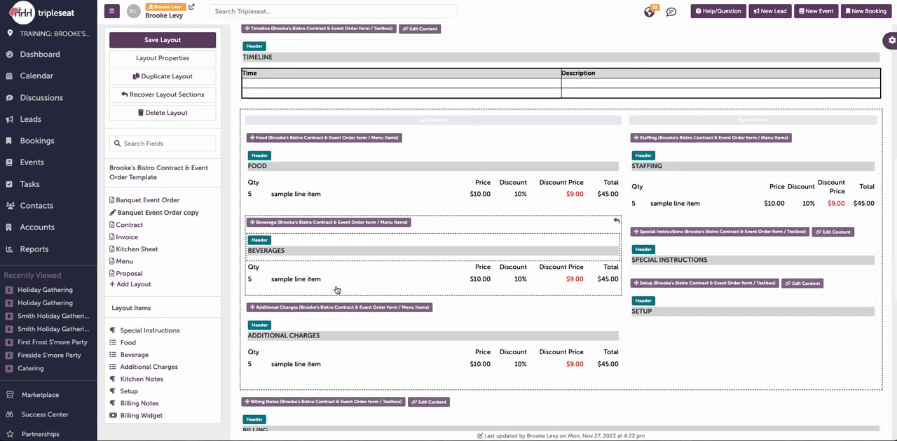
click(385, 195)
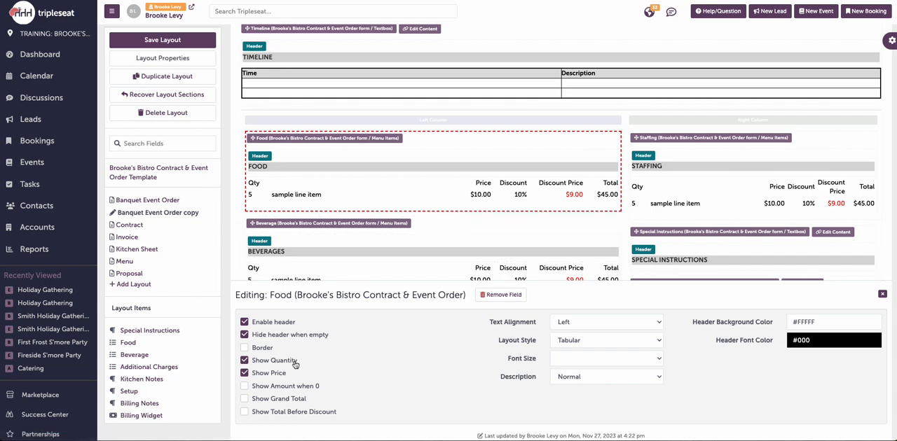
click(244, 373)
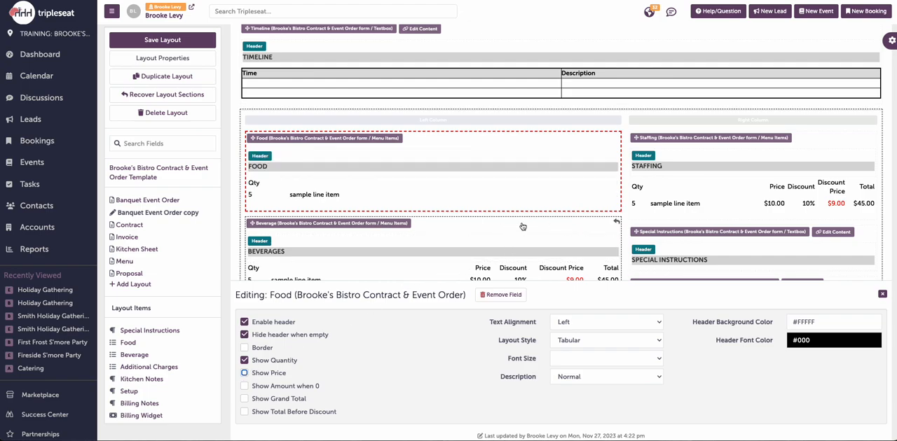
scroll(523, 226, down, 2)
scroll(522, 226, down, 2)
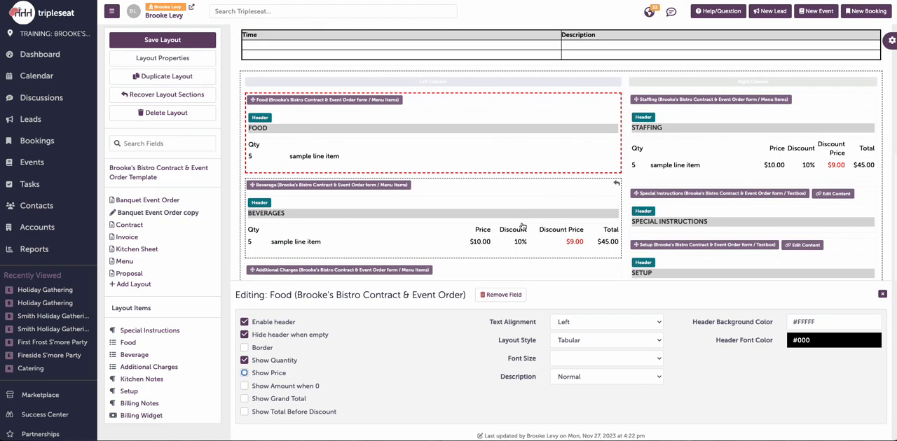
click(882, 295)
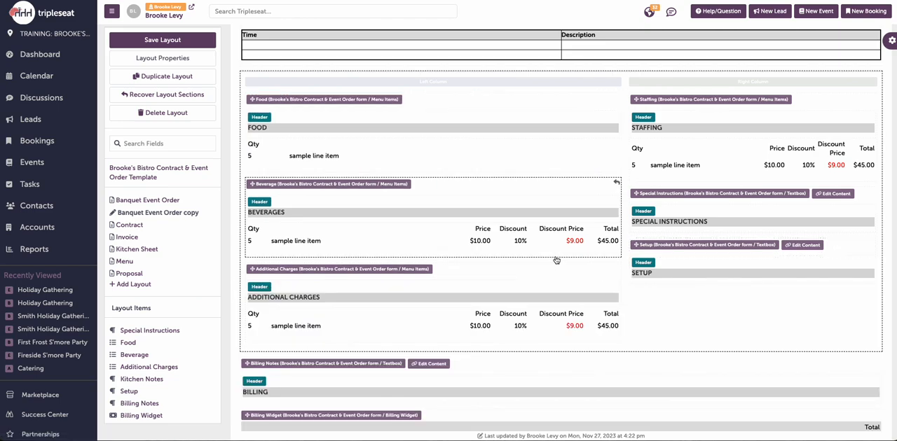
Step: Turn off Show Price for the Beverage and Additional Charges items
click(442, 241)
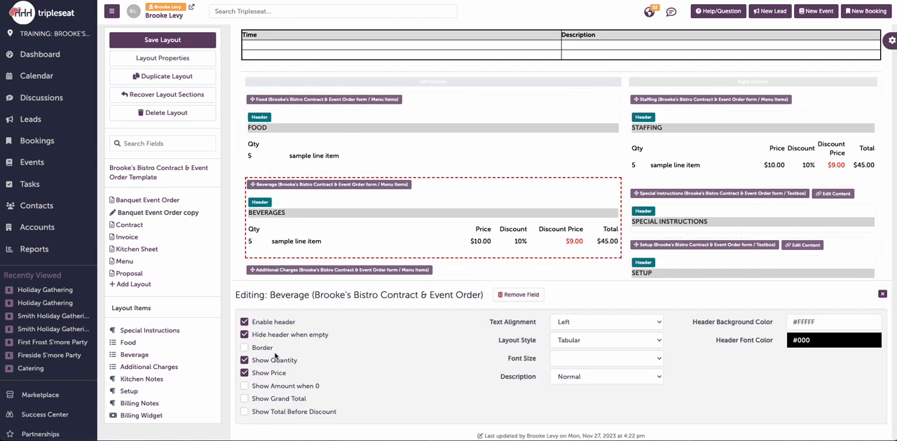
click(245, 374)
scroll(403, 255, down, 2)
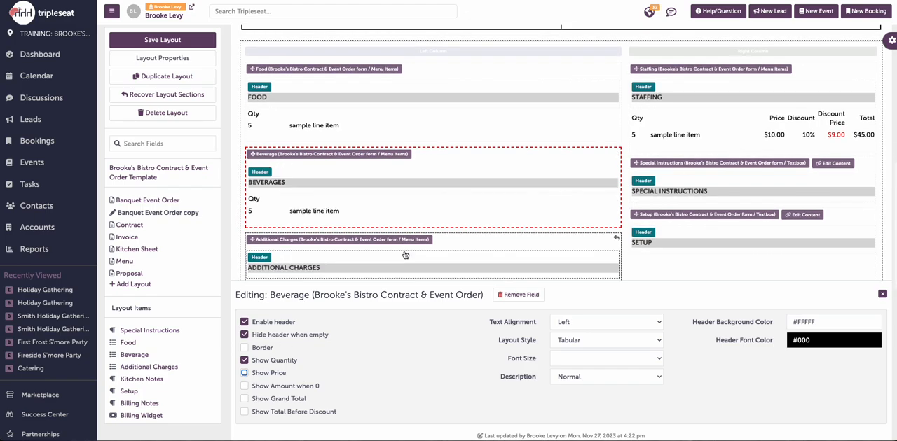
scroll(382, 256, down, 2)
click(383, 257)
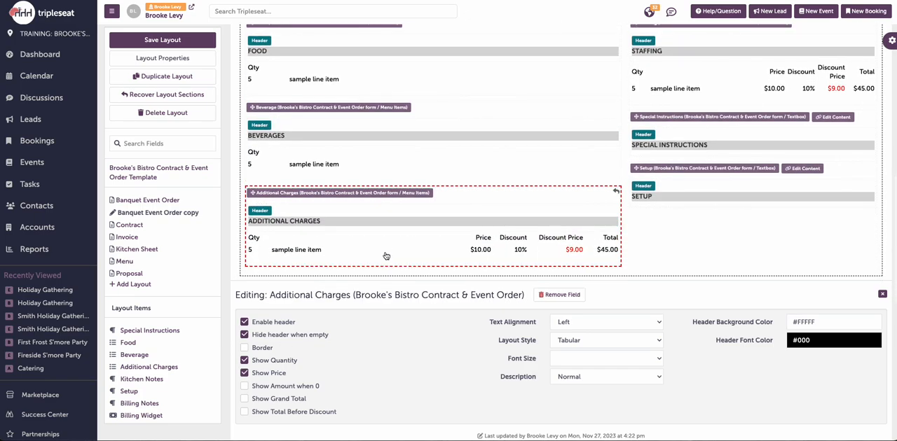
click(244, 374)
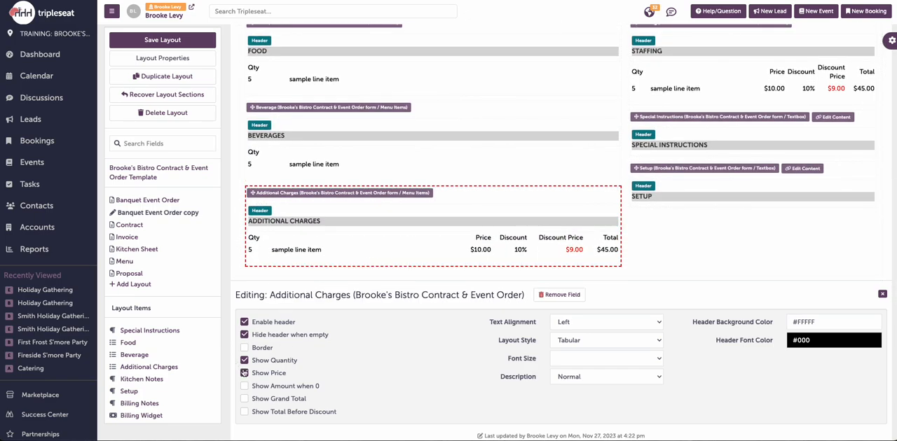
Step: Turn off Show Price for the Staffing item, save the layout and close the item settings
click(709, 97)
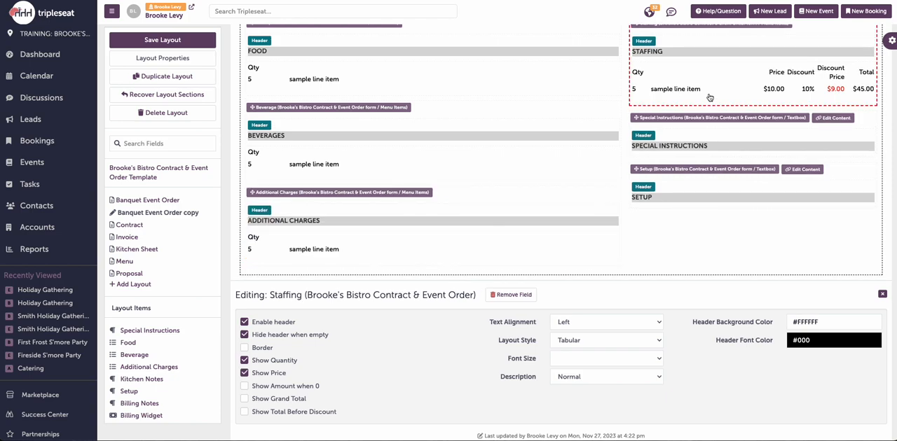
click(244, 373)
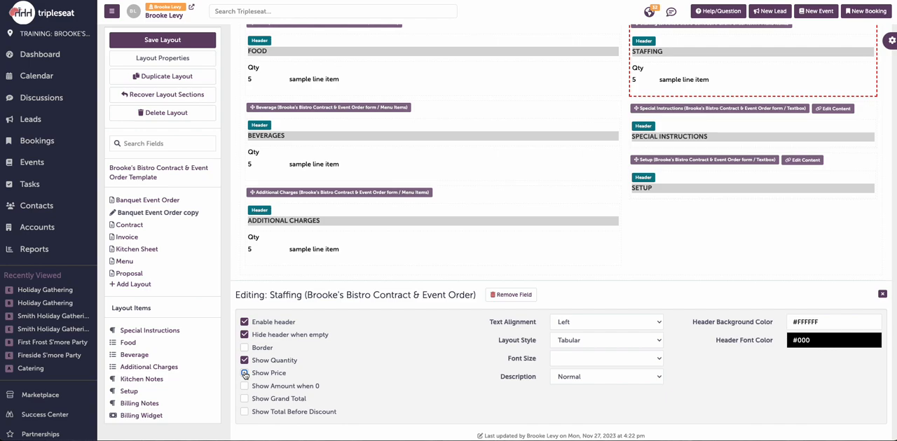
click(199, 42)
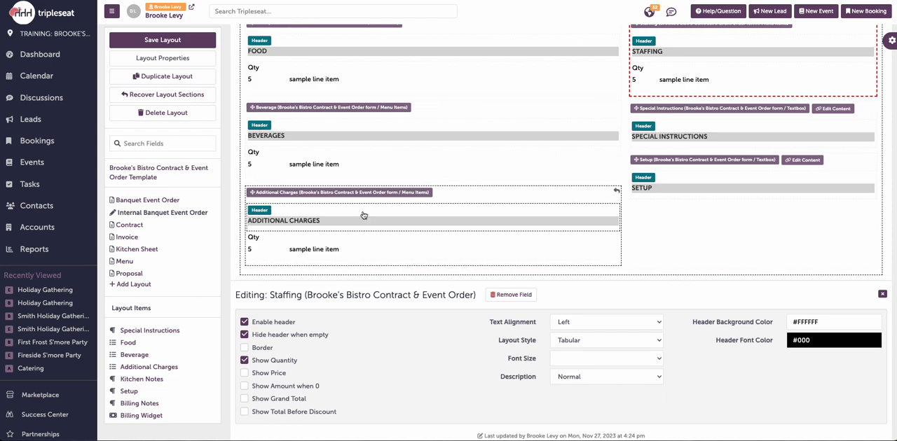
scroll(372, 210, up, 1)
click(881, 295)
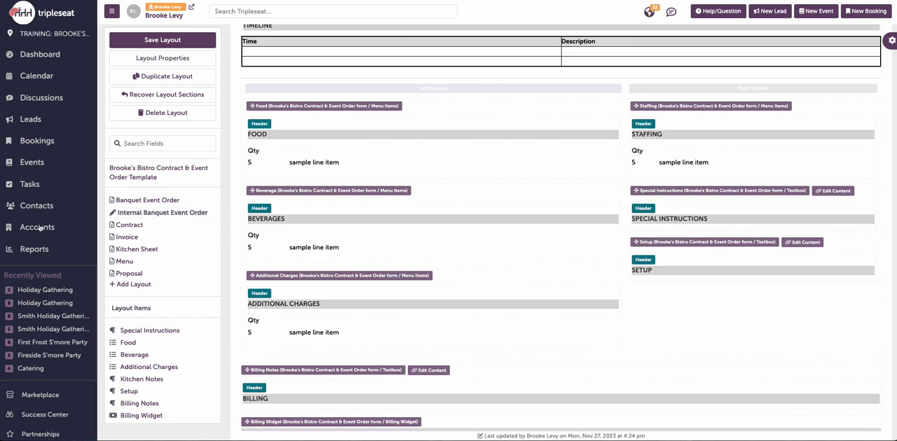
Step: Open the Contract layout and review its sections, terms and conditions, and the available design elements
click(133, 230)
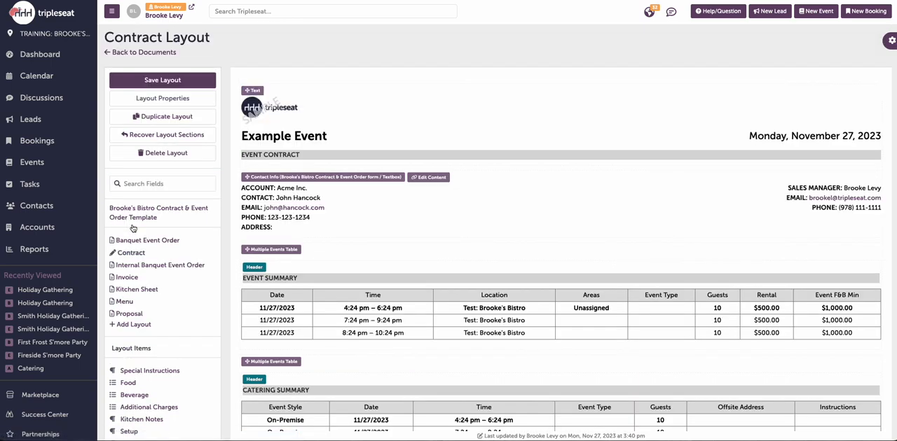
scroll(454, 187, down, 5)
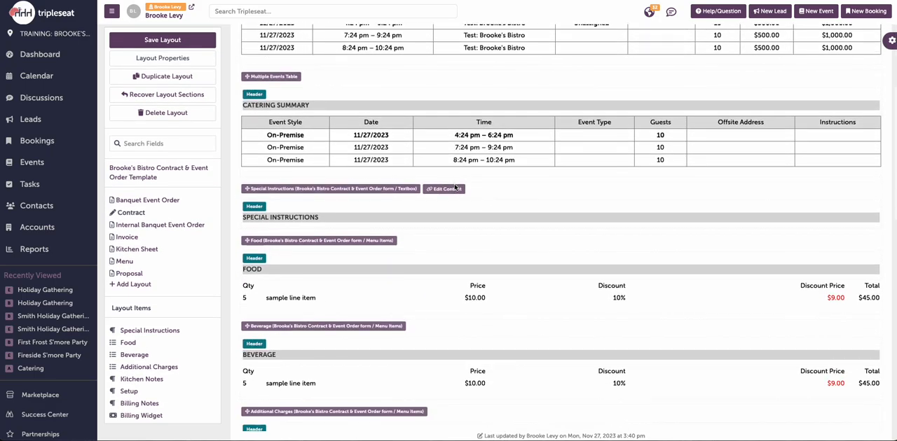
scroll(454, 188, down, 3)
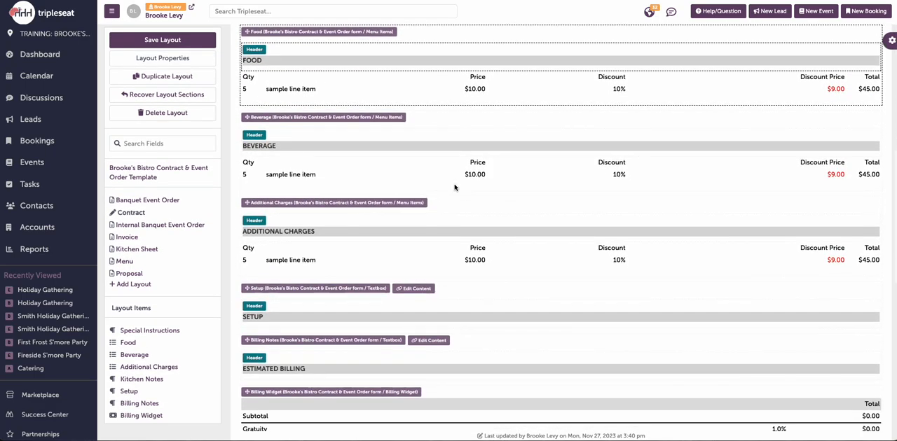
scroll(454, 188, up, 1)
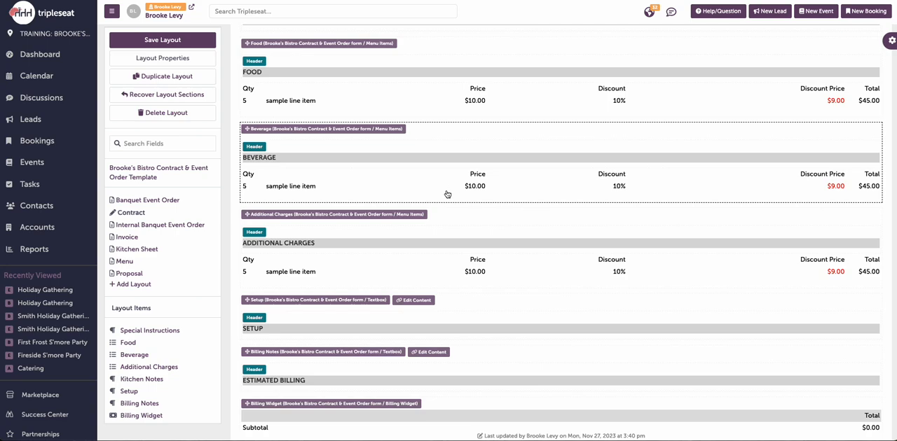
scroll(447, 194, down, 5)
scroll(447, 194, down, 2)
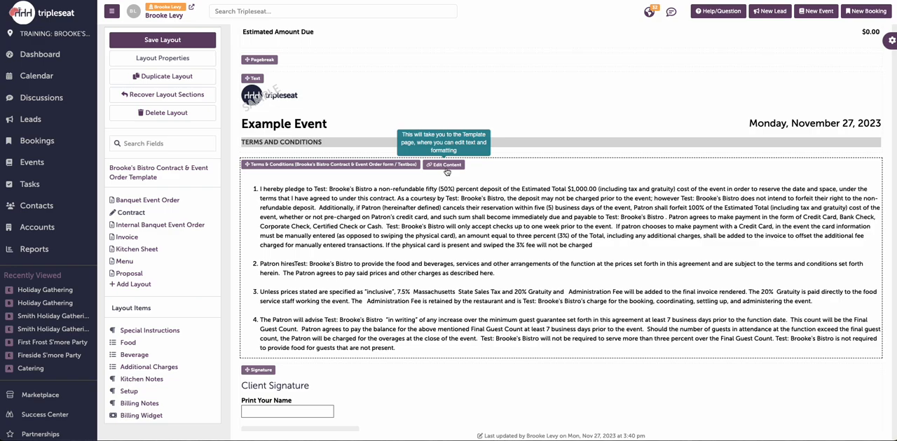
scroll(203, 244, down, 5)
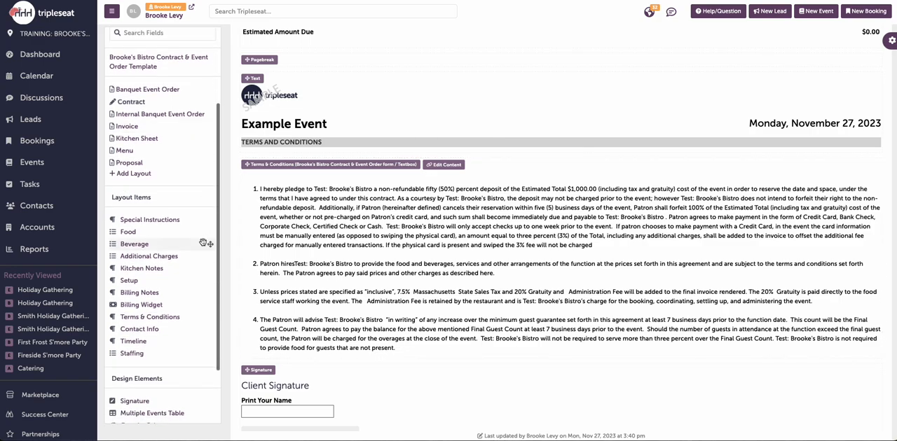
scroll(203, 242, down, 1)
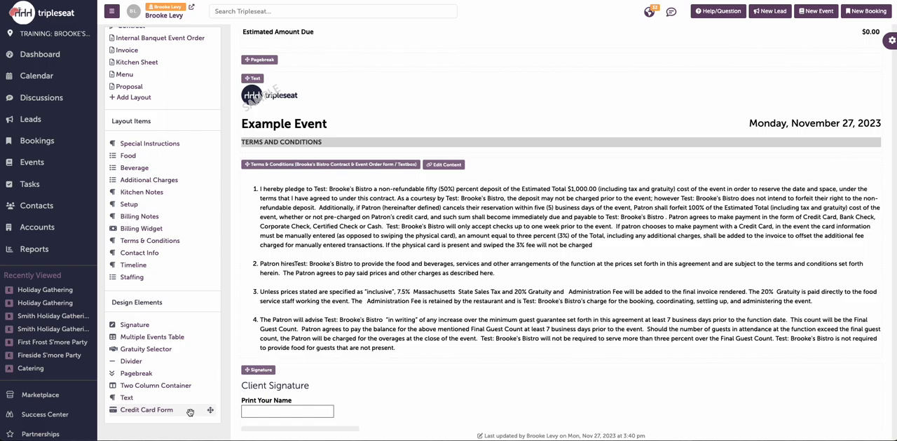
Step: Add a Gratuity Selector to the Contract layout between the Billing Widget and the page break
scroll(273, 357, down, 1)
scroll(273, 357, up, 5)
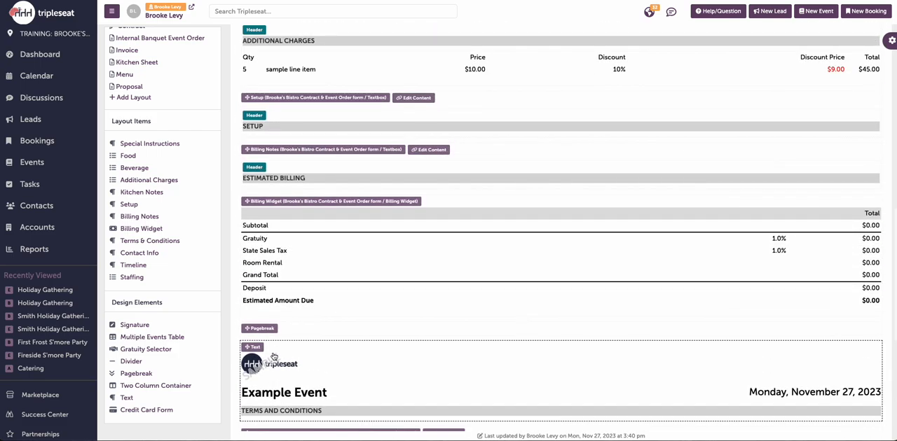
scroll(273, 358, down, 1)
drag(145, 349, 281, 319)
scroll(313, 356, down, 2)
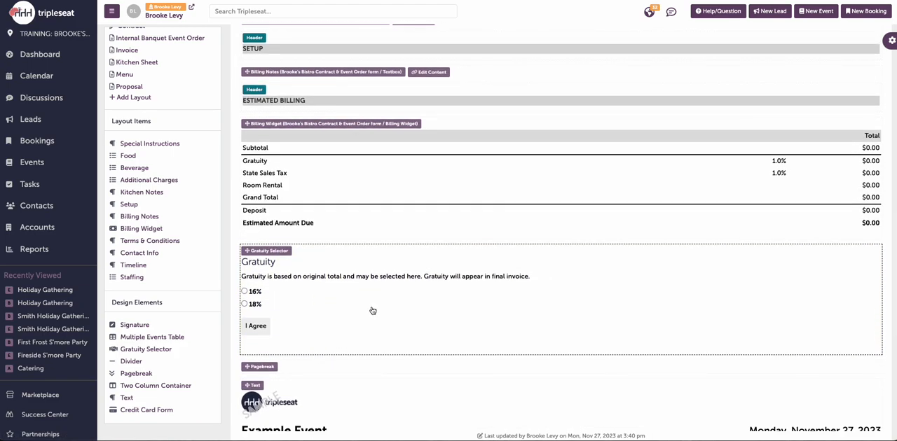
Step: Change the Gratuity Selector's button text to Agree
click(372, 310)
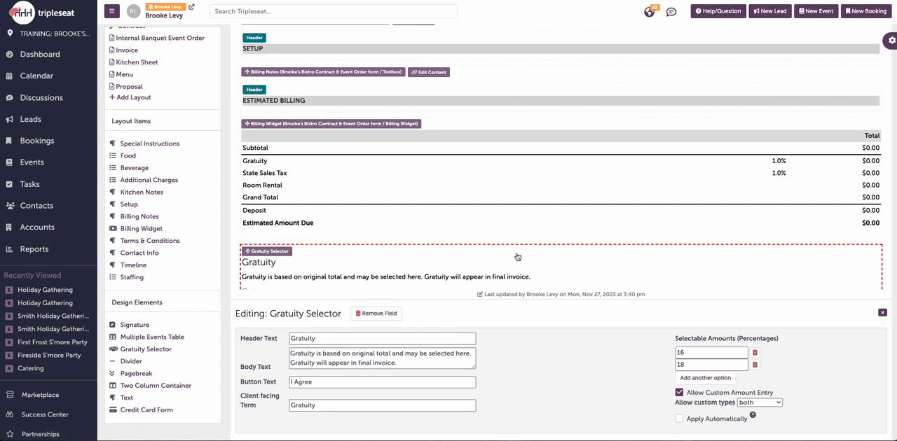
scroll(517, 257, down, 2)
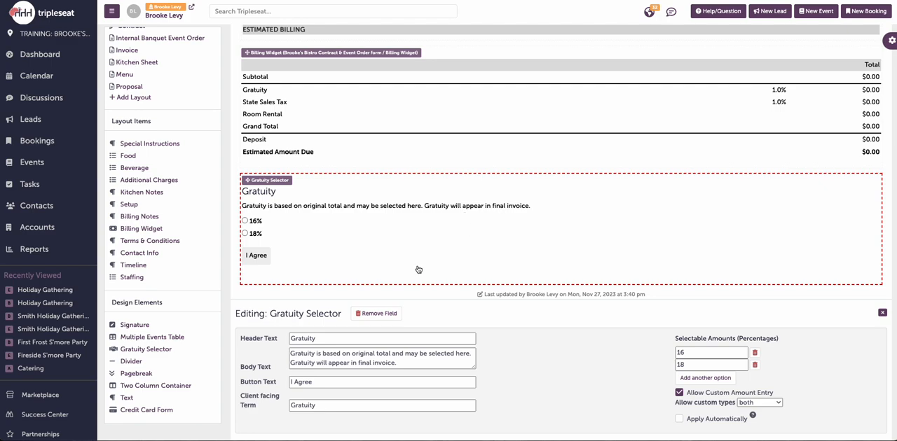
click(296, 384)
key(BackSpace)
key(BackSpace)
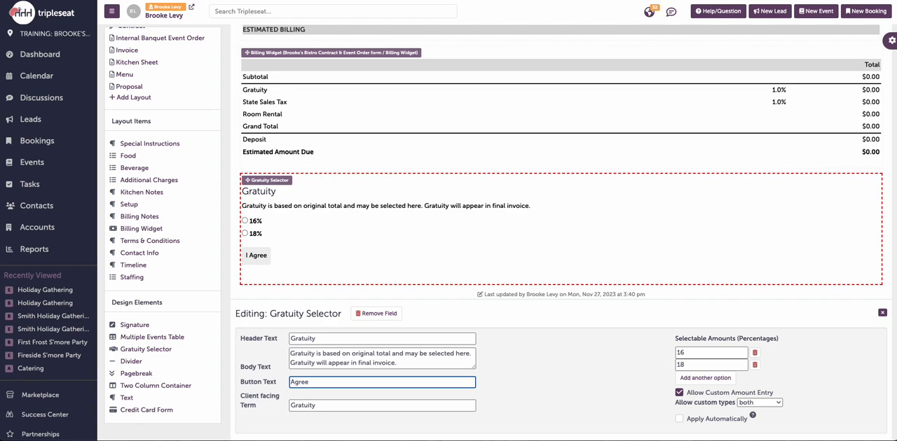
click(531, 389)
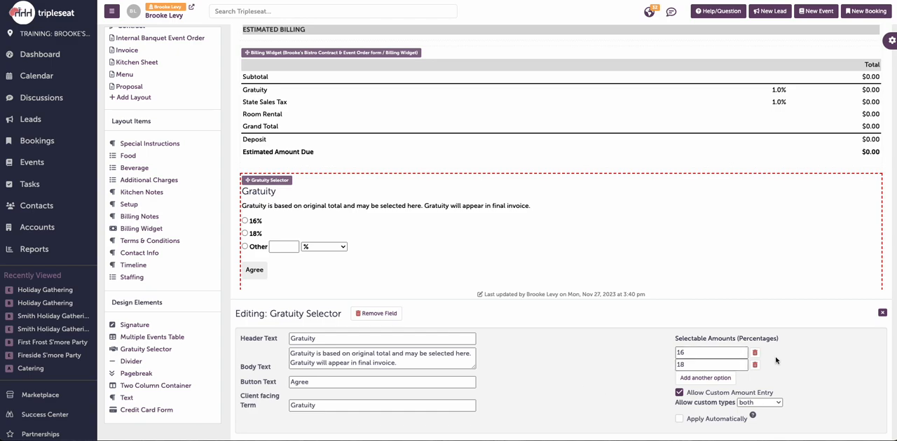
Step: Add 20 and 22 percent as selectable gratuity amounts and disable custom amount entry
click(717, 382)
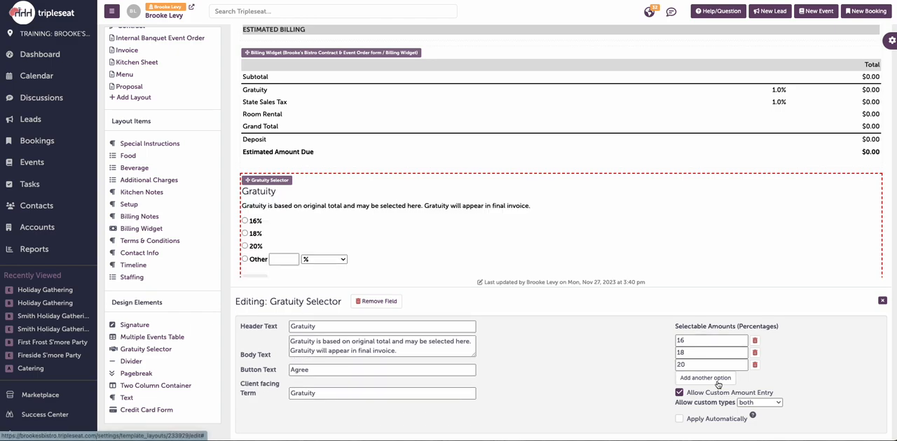
click(717, 382)
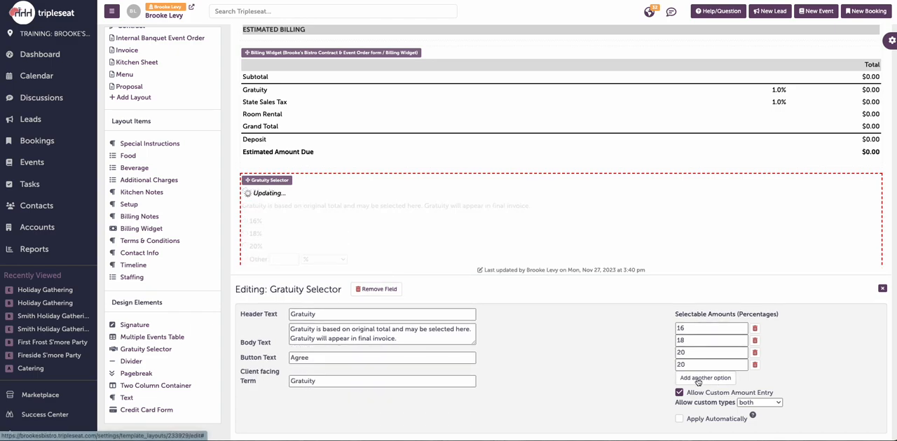
click(694, 365)
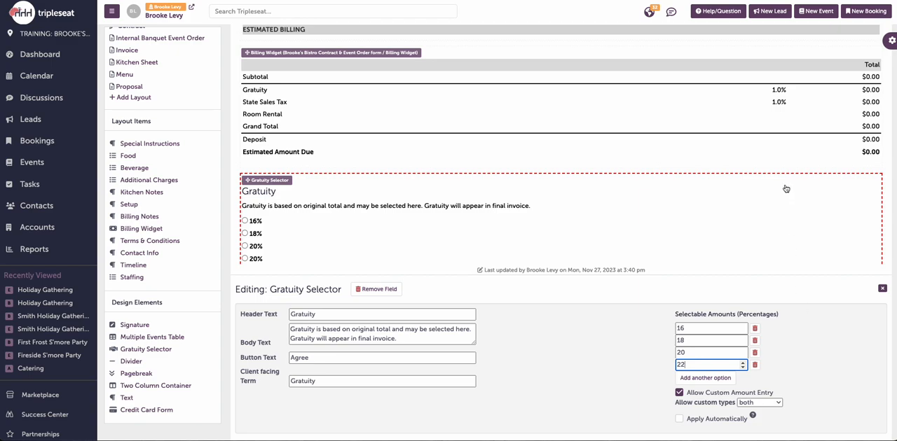
scroll(786, 188, down, 1)
click(820, 350)
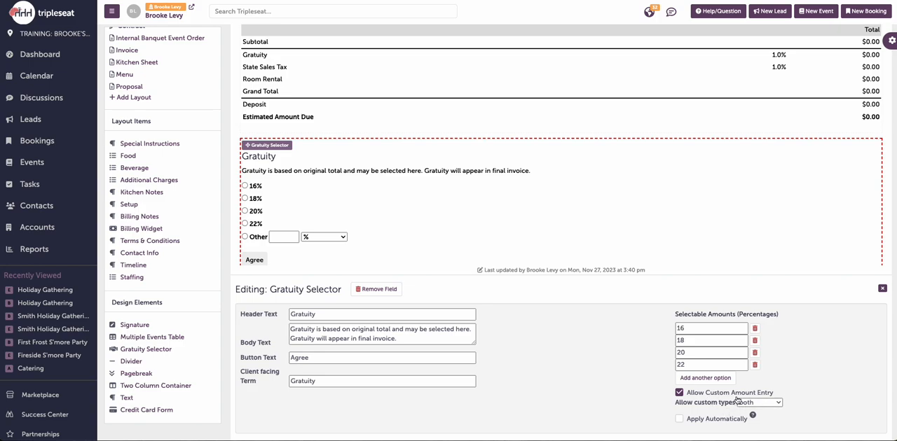
click(679, 393)
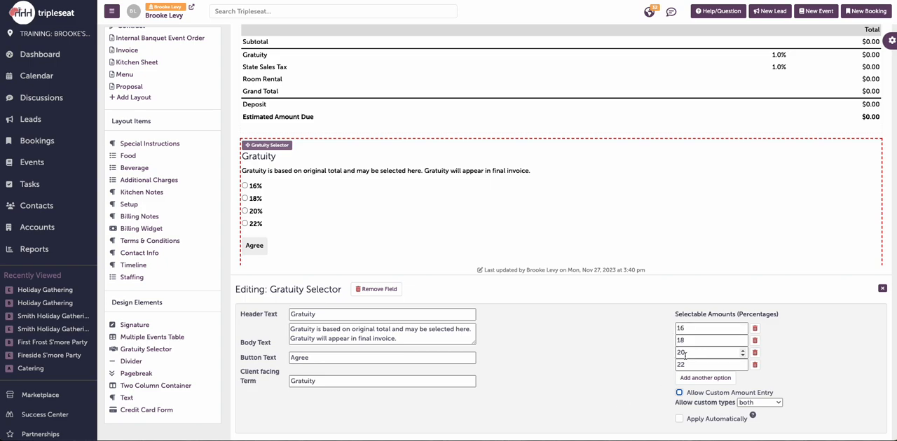
Step: Allow custom amount entry in the Gratuity Selector, set the gratuity to apply automatically, and close its settings
click(679, 393)
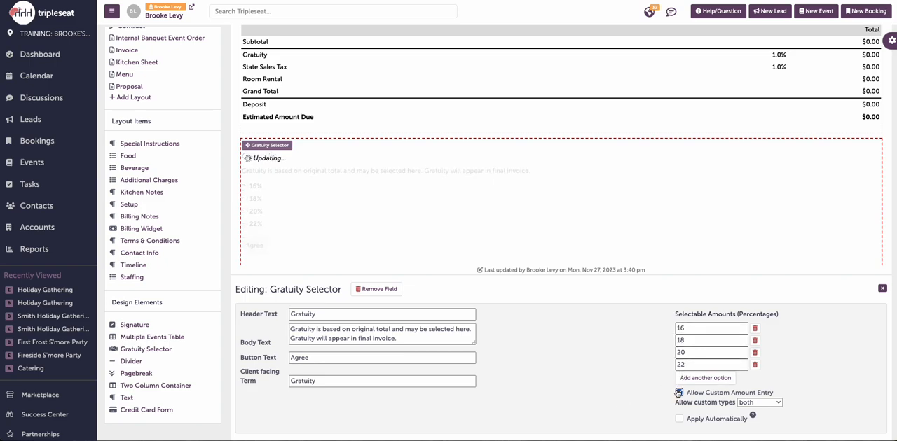
click(679, 420)
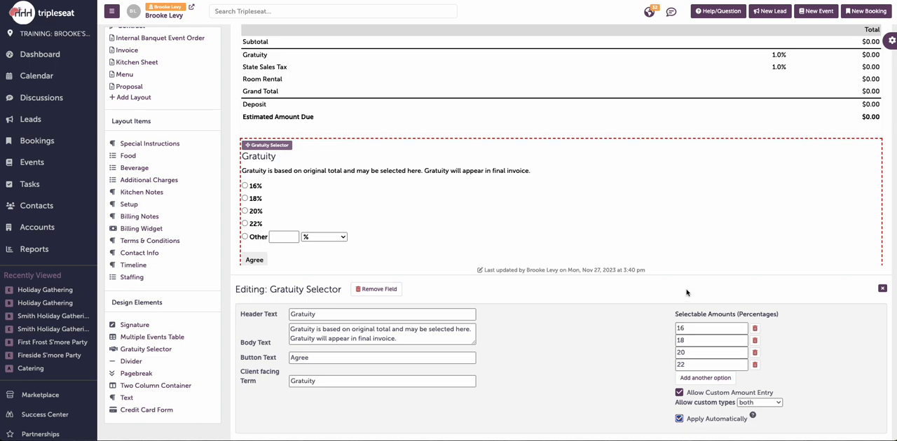
scroll(736, 109, up, 1)
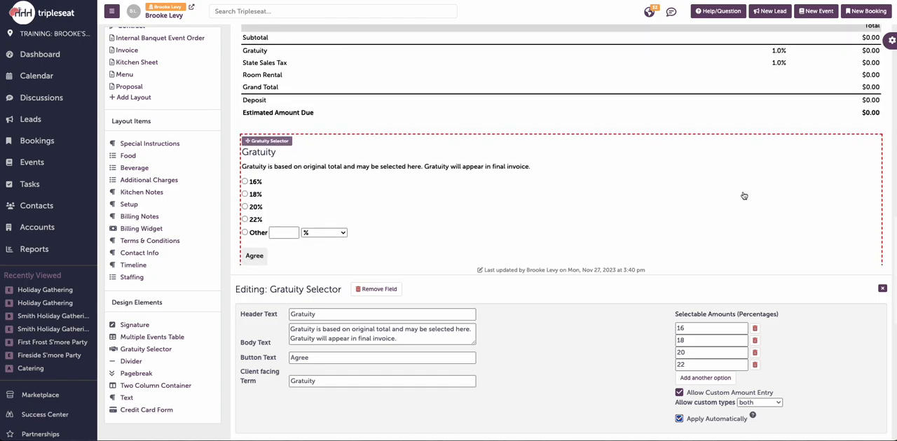
click(882, 289)
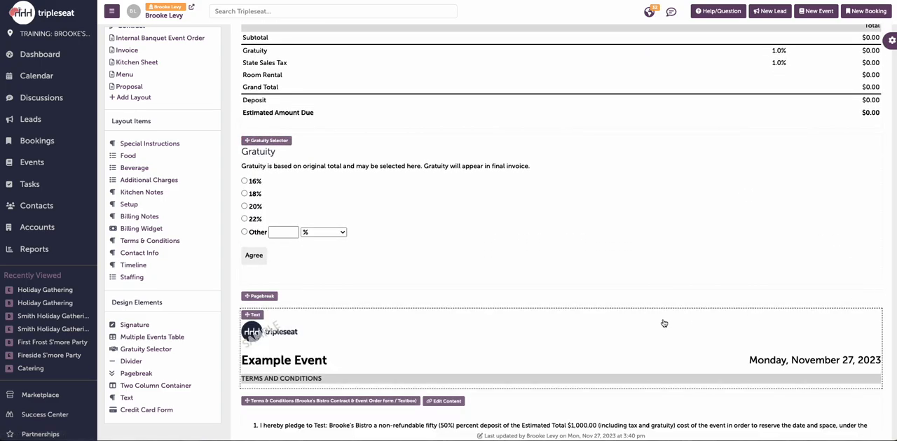
Step: Add a Two Column Container at the end of the Contract layout and move the Client Signature into its left column
scroll(664, 323, down, 4)
scroll(664, 323, down, 2)
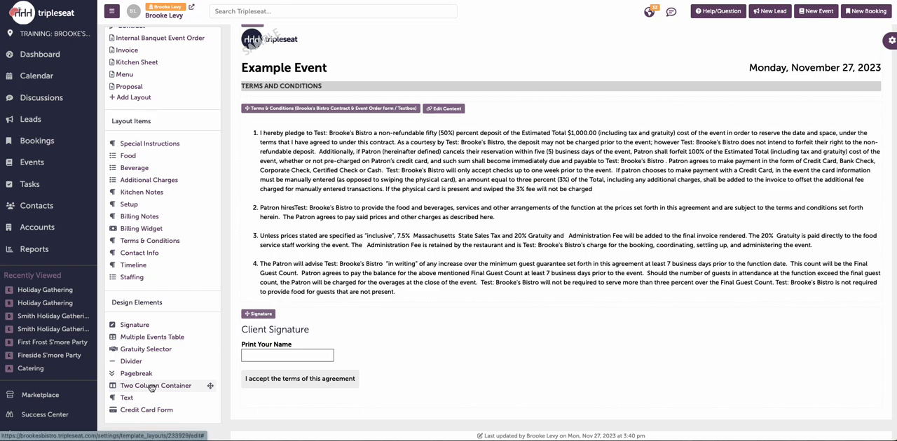
mouse_move(151, 387)
mouse_down()
mouse_move(280, 369)
mouse_move(287, 377)
mouse_up()
scroll(288, 377, down, 1)
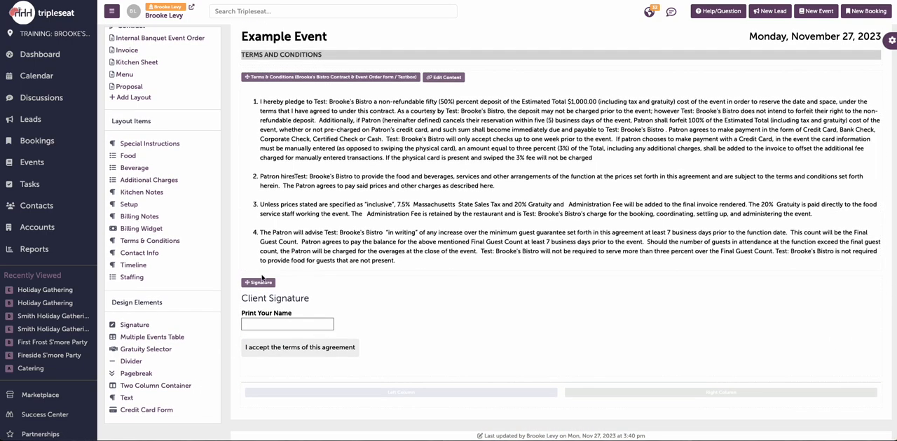
drag(259, 287, 262, 383)
scroll(264, 384, down, 2)
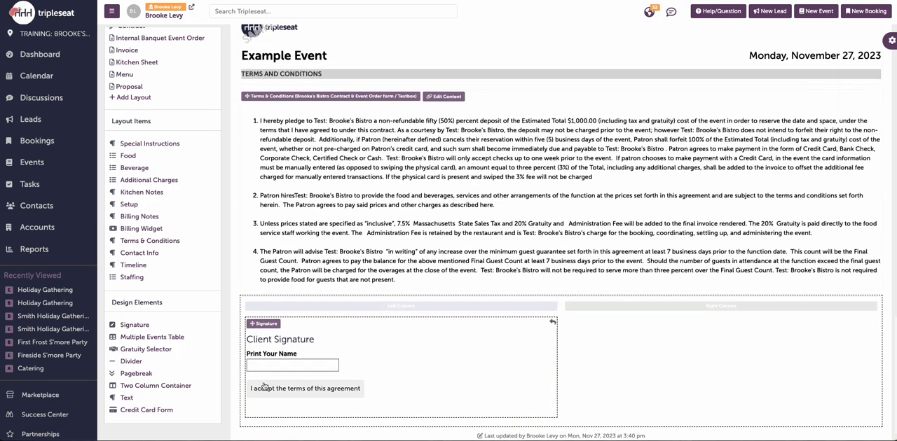
Step: Add a second Signature element to the Contract layout and place it in the container's right column
mouse_move(121, 328)
mouse_down()
mouse_move(230, 295)
mouse_move(267, 302)
mouse_up()
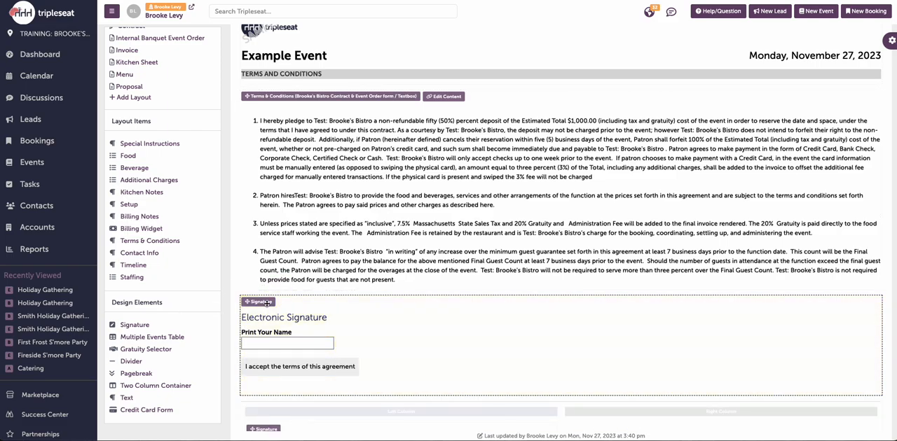
scroll(295, 294, down, 2)
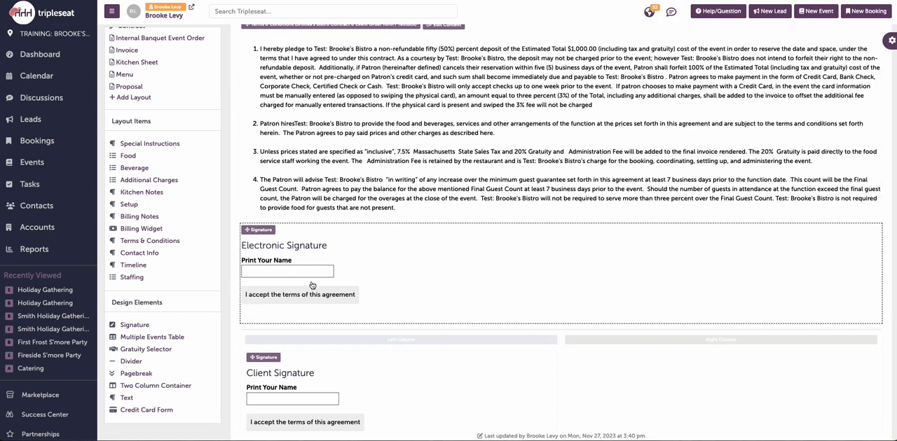
scroll(315, 285, down, 1)
mouse_move(248, 208)
mouse_down()
mouse_move(280, 287)
mouse_move(262, 304)
mouse_move(701, 312)
mouse_up()
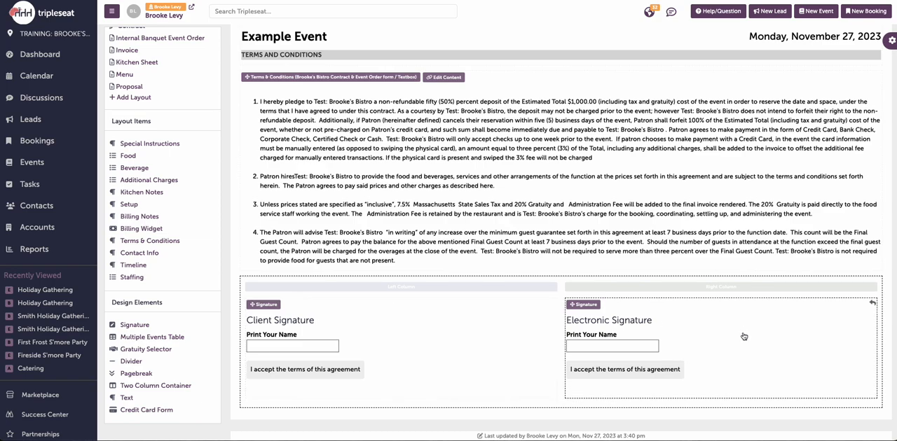
Step: Make the new signature signable only by staff and change its header text to Staff Signature
click(744, 337)
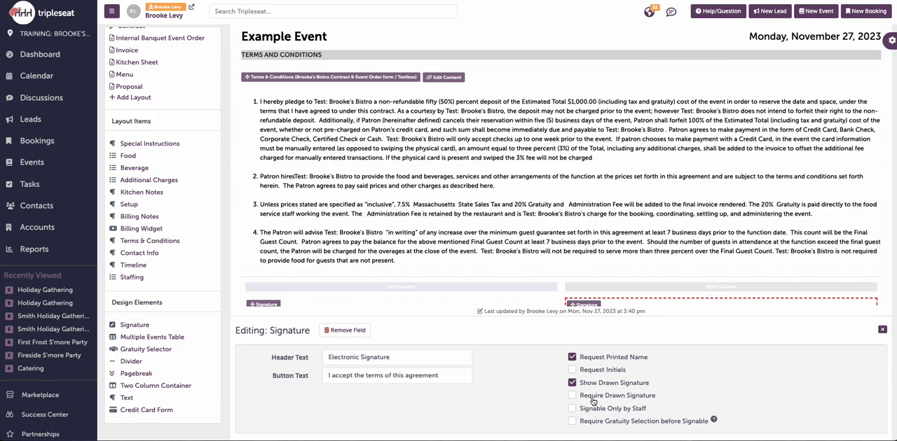
click(571, 409)
double_click(345, 358)
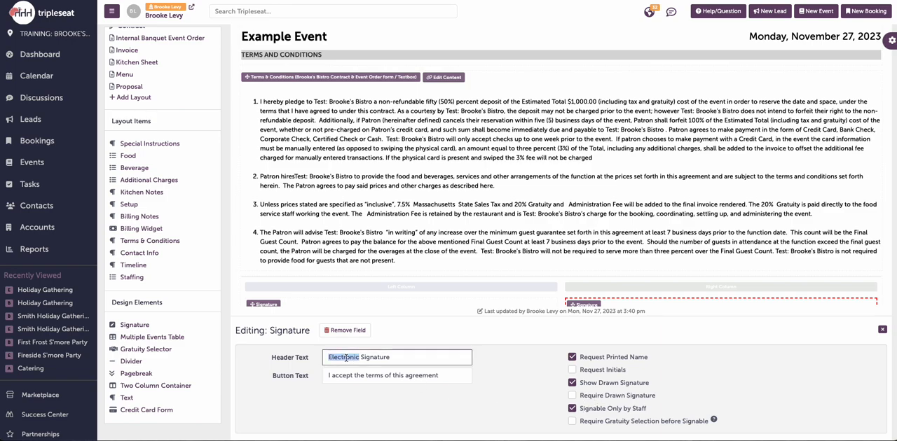
text(Staff)
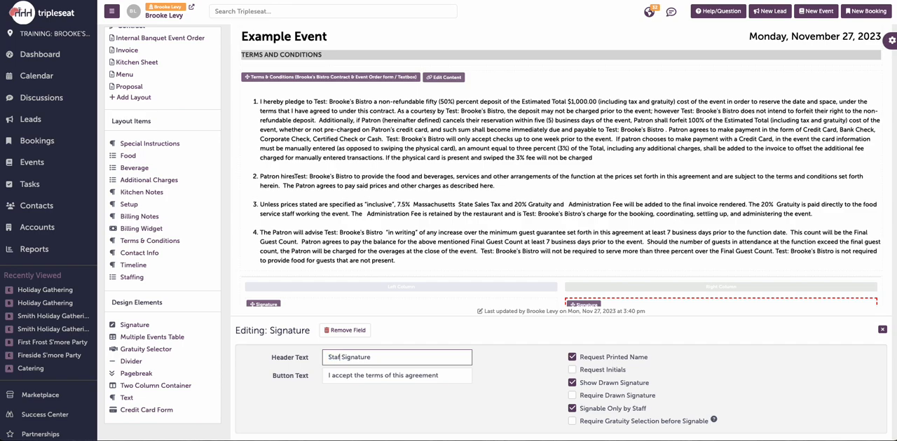
click(883, 330)
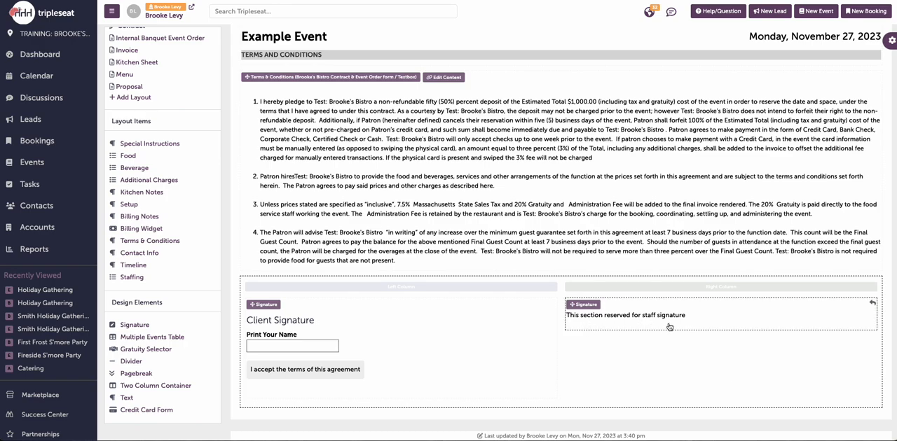
Step: Require a gratuity selection before the Client Signature can be signed
click(447, 346)
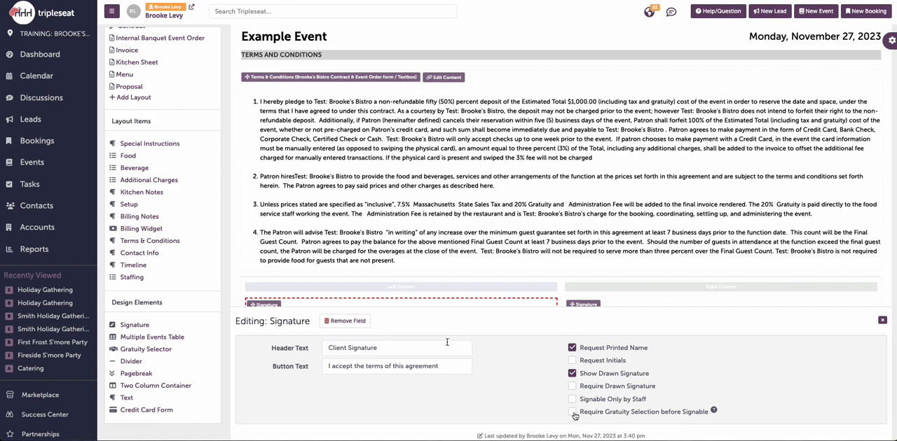
click(573, 413)
click(881, 321)
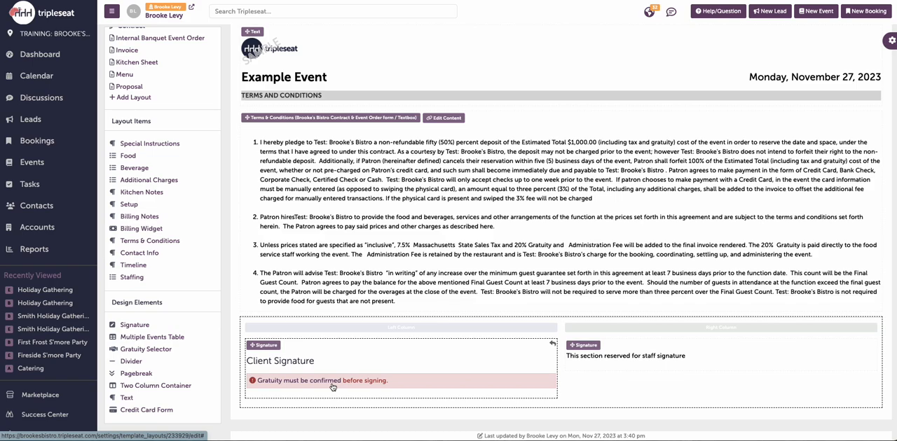
Step: Move the Client Signature out of the Two Column Container and remove the container from the layout
click(553, 344)
scroll(666, 346, down, 1)
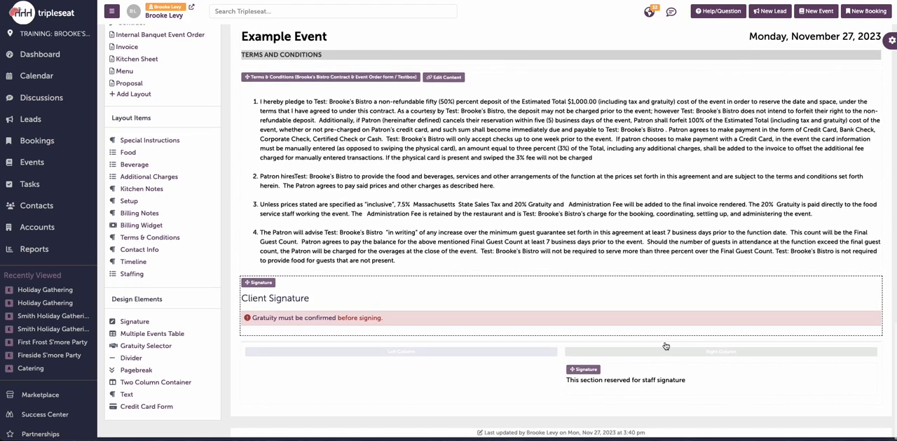
click(874, 374)
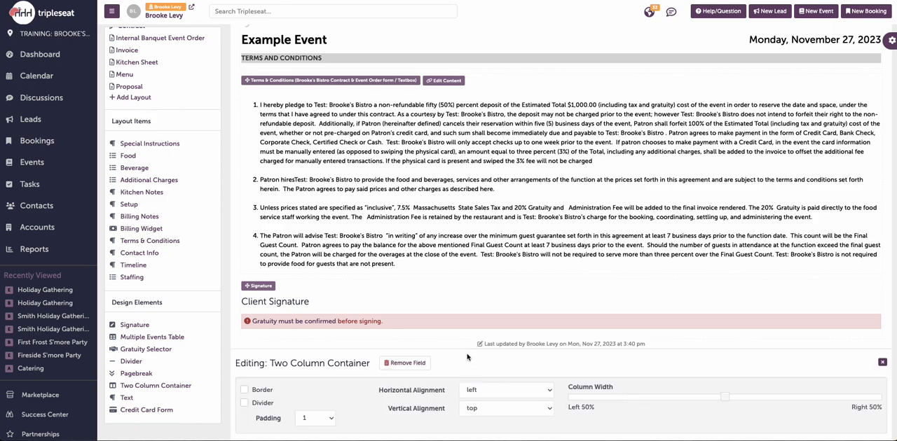
click(412, 367)
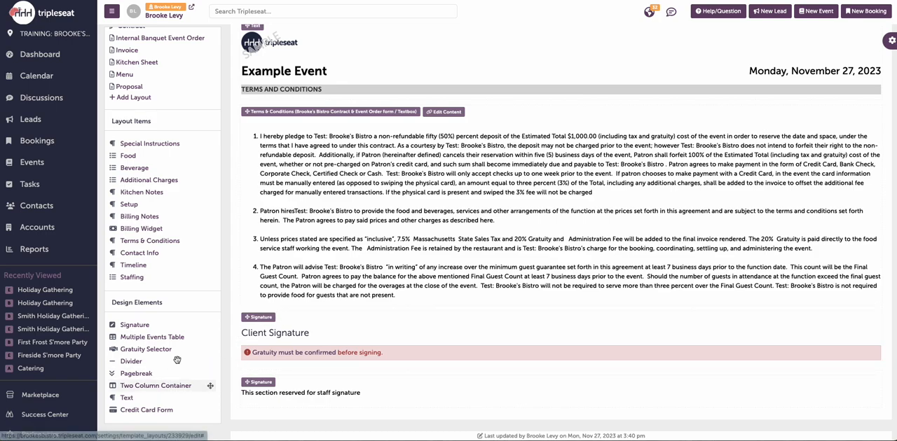
Step: Save the Contract layout and return to the SmartDocs overview
scroll(169, 217, up, 3)
scroll(168, 217, up, 1)
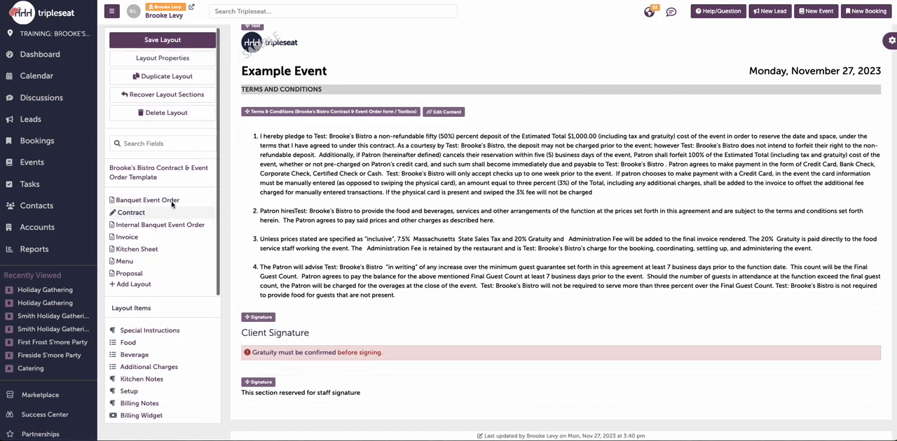
click(192, 39)
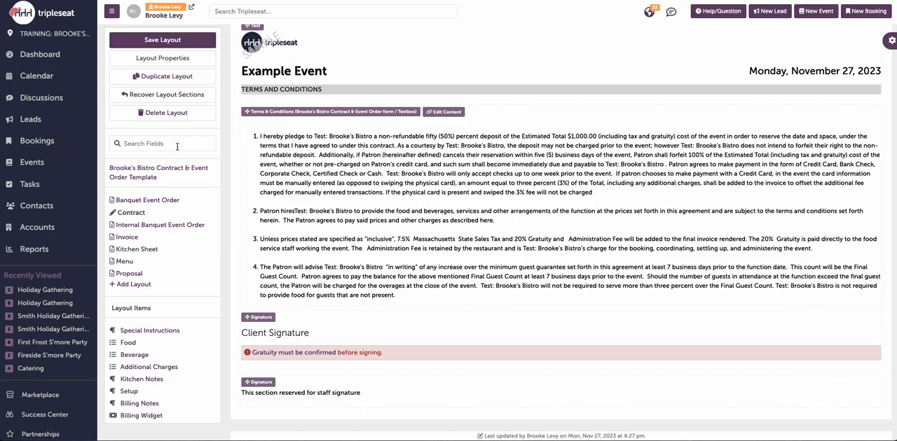
scroll(177, 146, up, 15)
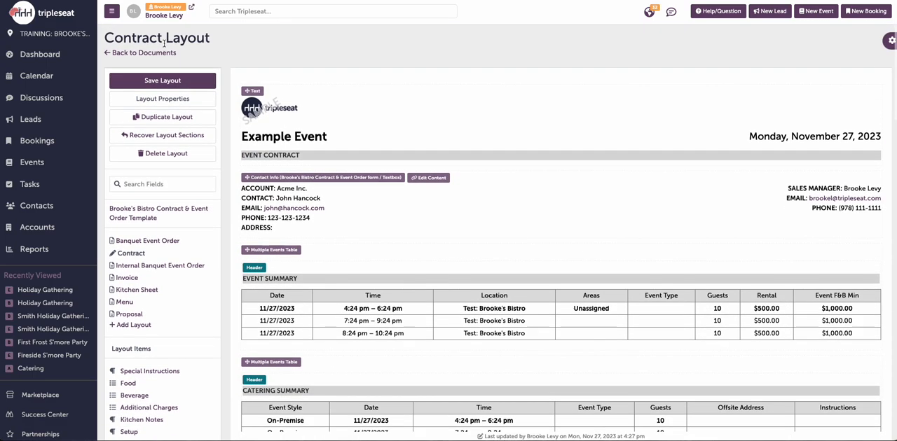
click(158, 53)
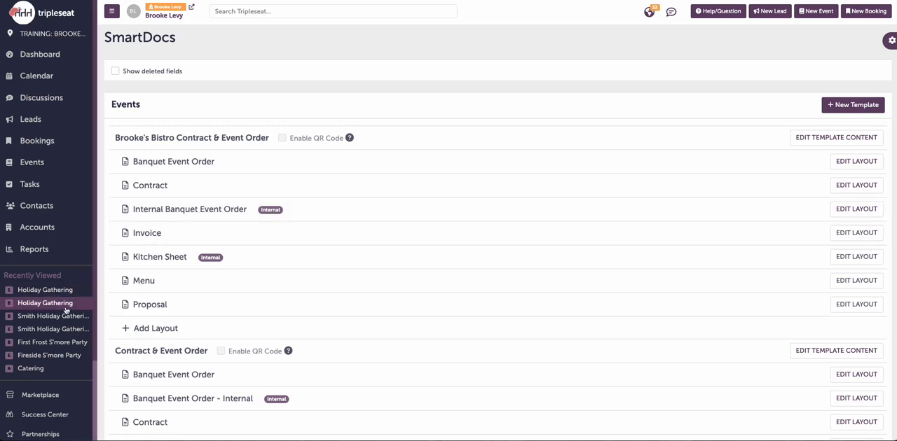
Step: Open the Chef user role for editing from the User Roles settings
scroll(49, 329, down, 2)
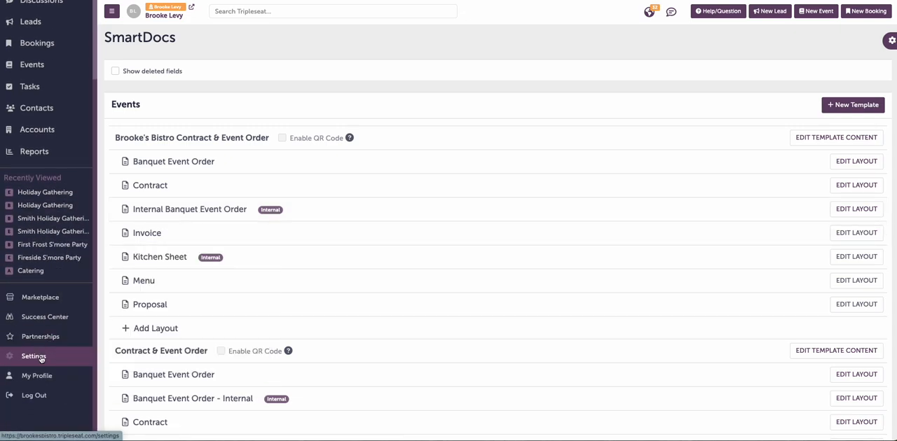
click(42, 356)
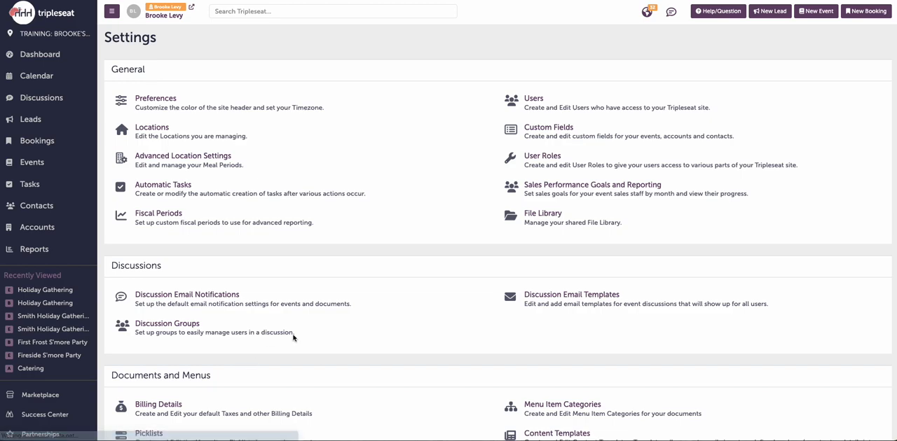
click(545, 161)
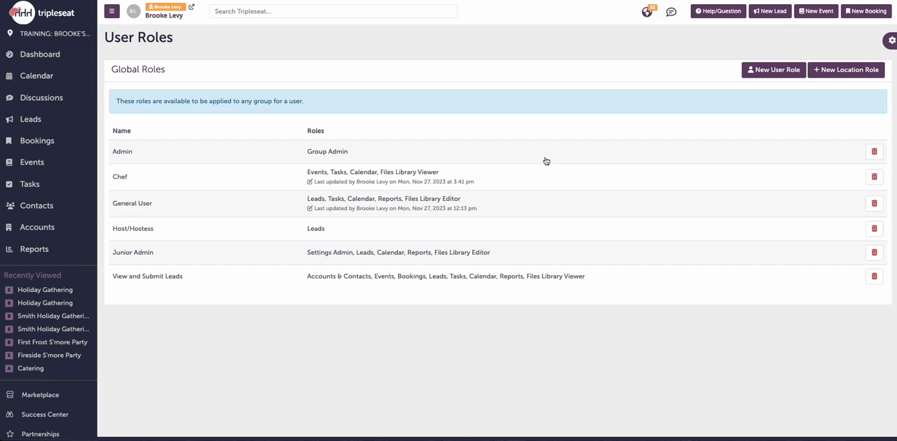
click(504, 183)
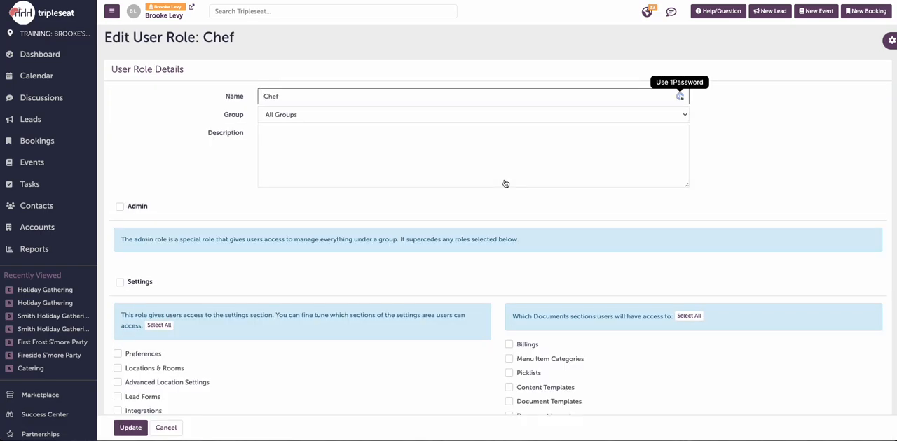
Step: Grant the Chef role access to the Internal Banquet Event Order layout of the Brooke's Bistro Contract & Event Order template and update the role
scroll(504, 184, down, 15)
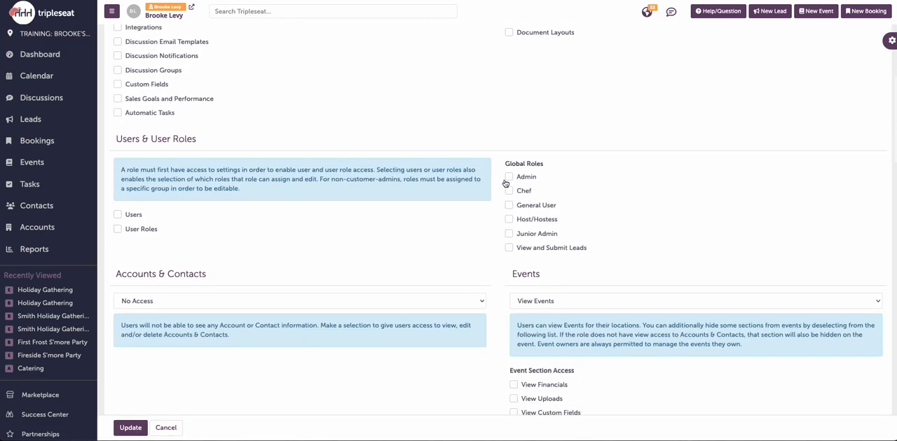
scroll(504, 183, down, 7)
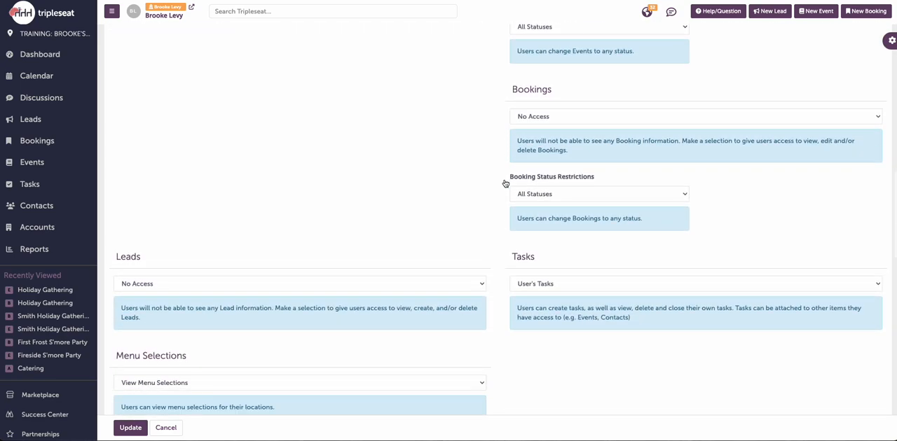
scroll(505, 184, down, 7)
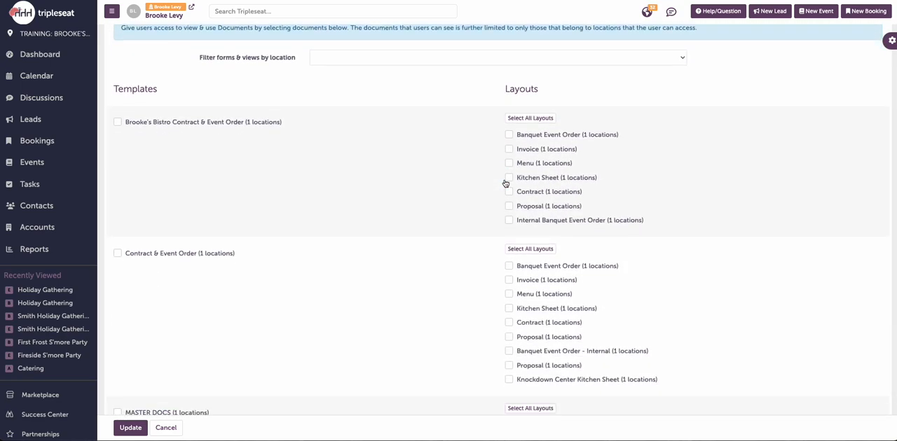
scroll(452, 209, up, 2)
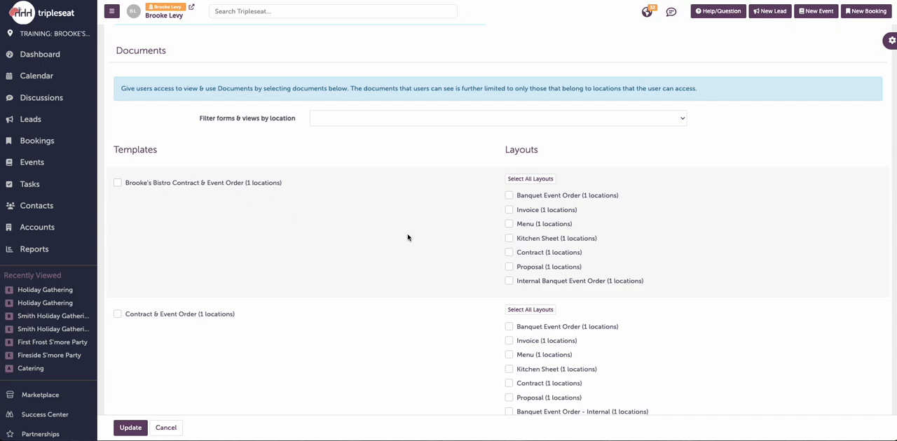
click(509, 283)
click(131, 428)
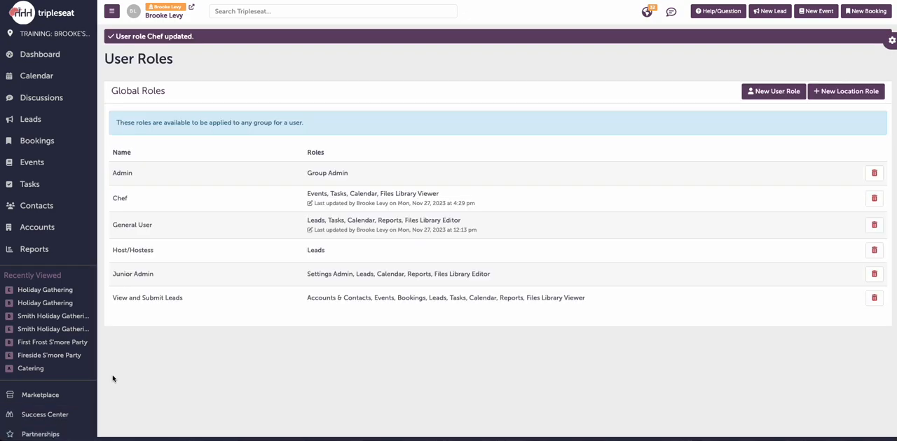
Step: Grant the General User role access to the Internal Banquet Event Order layout of Brooke's Bistro Contract & Event Order and update the role
click(199, 229)
scroll(257, 257, down, 15)
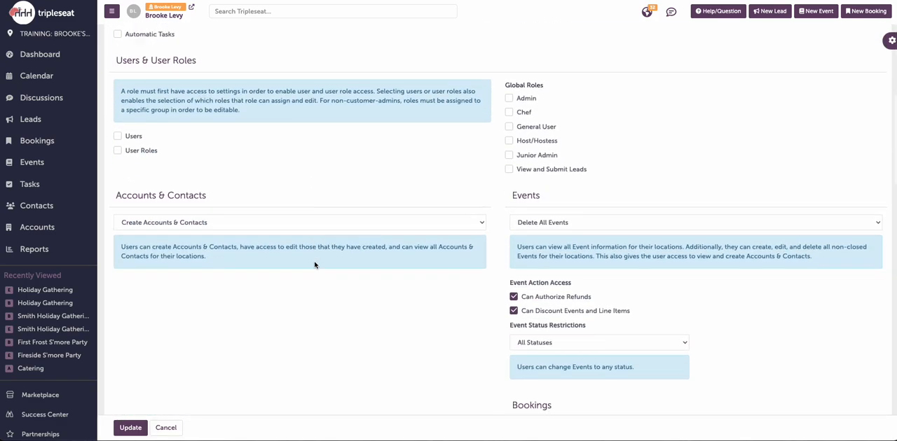
scroll(315, 265, down, 10)
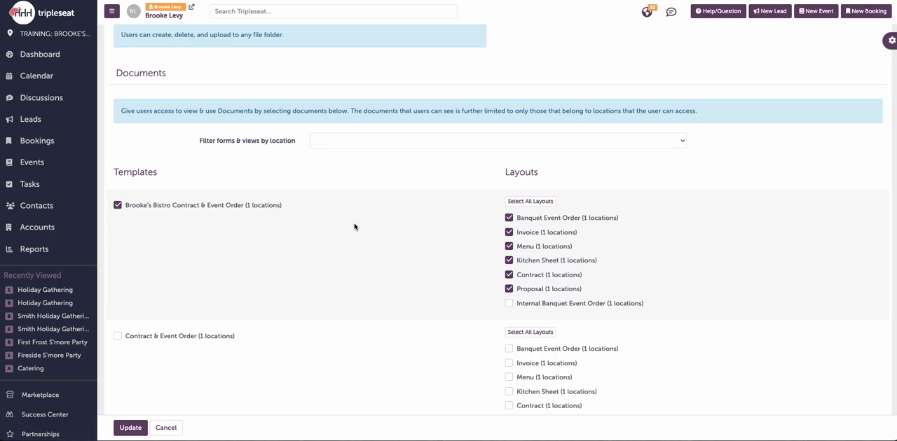
click(510, 304)
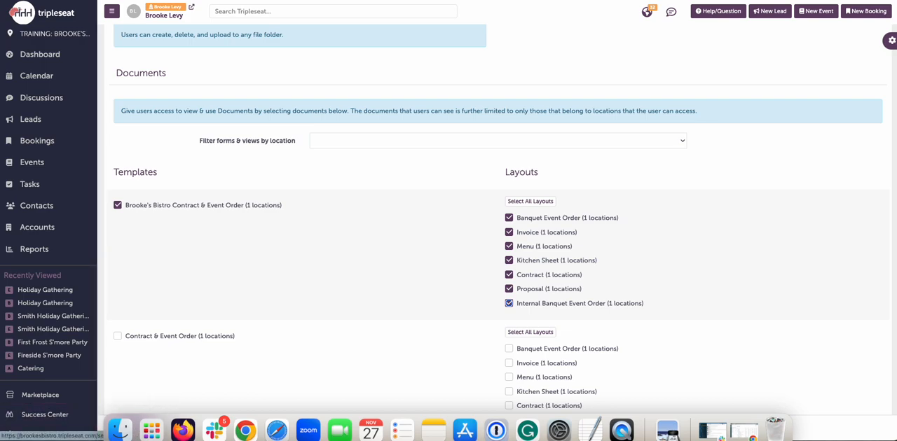
click(139, 426)
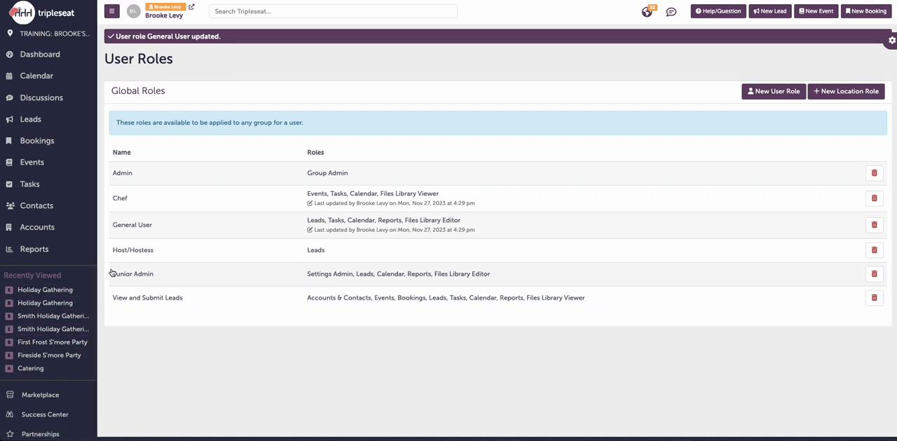
Step: Open the Holiday Gathering event's Brooke's Bistro Contract & Event Order document for editing
click(72, 292)
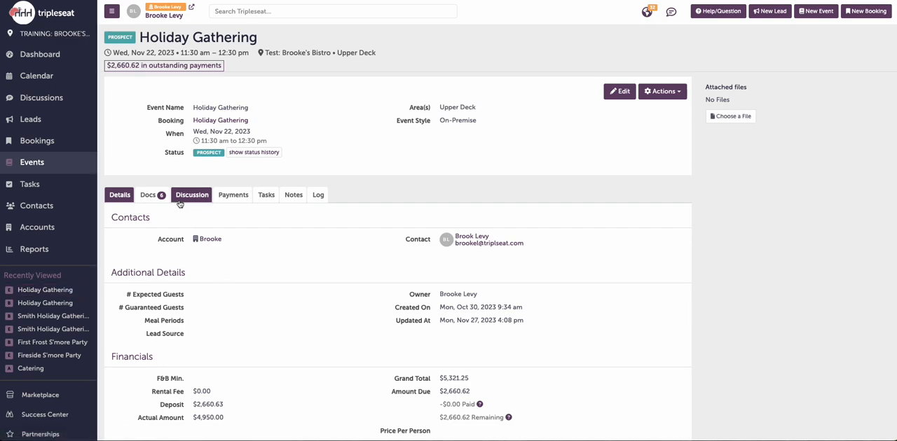
click(149, 197)
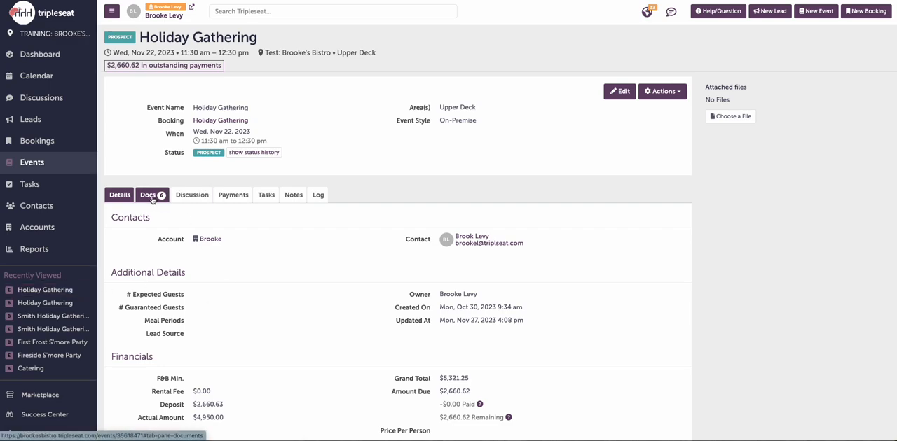
scroll(213, 302, down, 1)
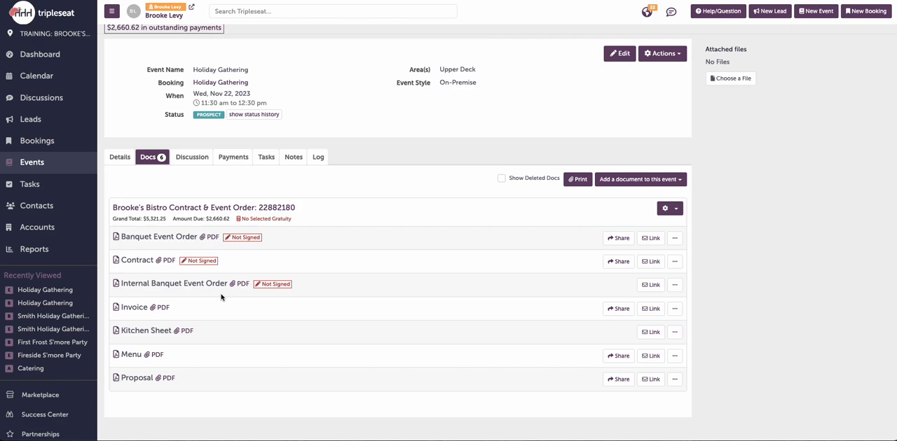
click(272, 207)
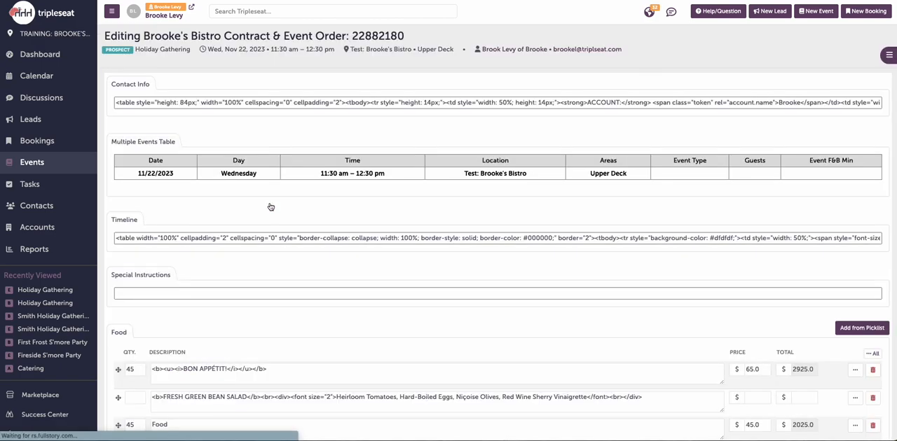
Step: Enter "details" in the first empty Time cell of the document's Timeline table
scroll(271, 207, down, 3)
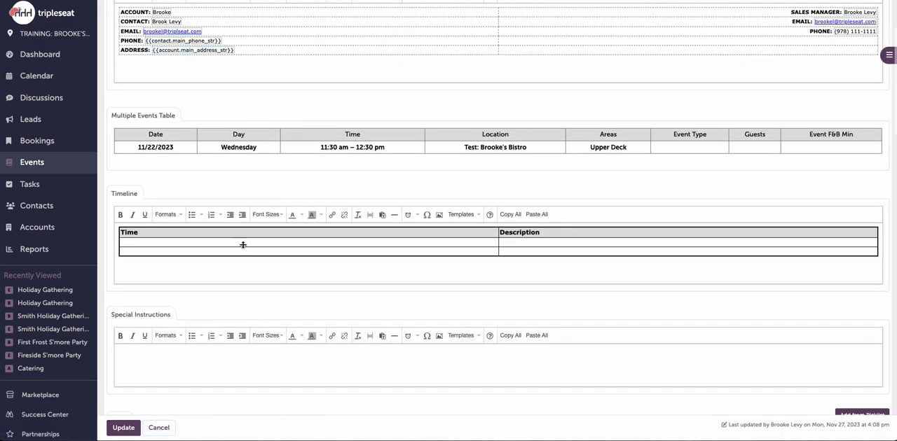
click(243, 243)
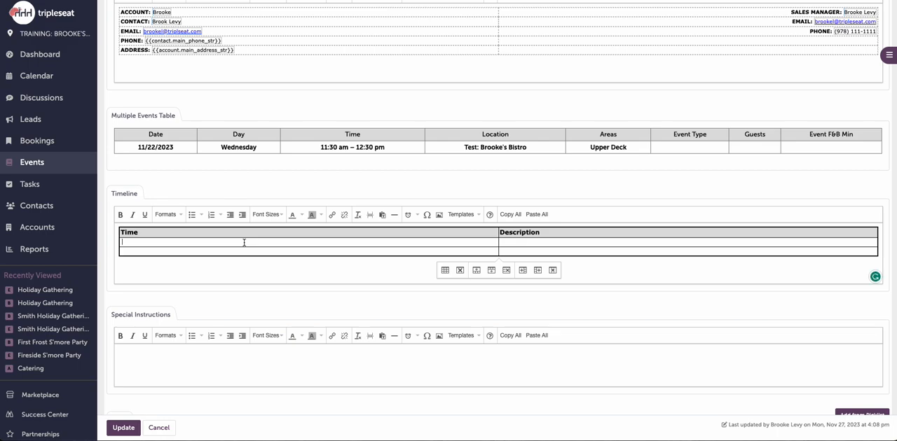
text(details)
Step: Check the Staffing section's picklist of menu items and close it without adding anything
scroll(337, 248, down, 5)
scroll(339, 251, down, 8)
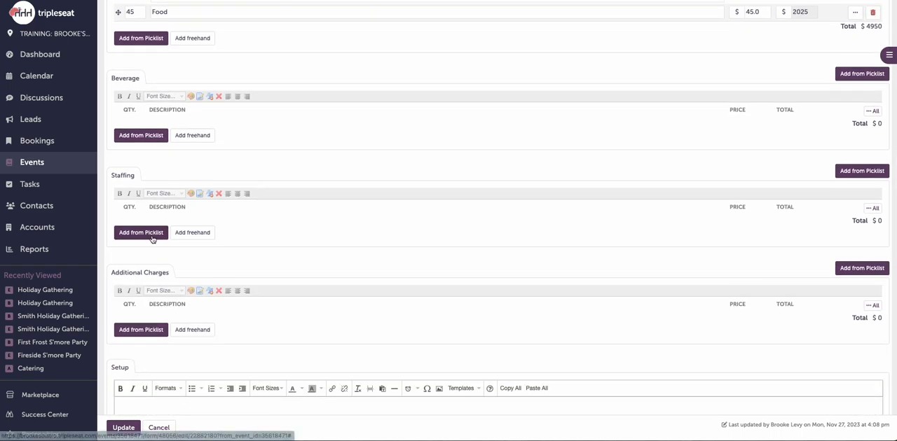
click(153, 238)
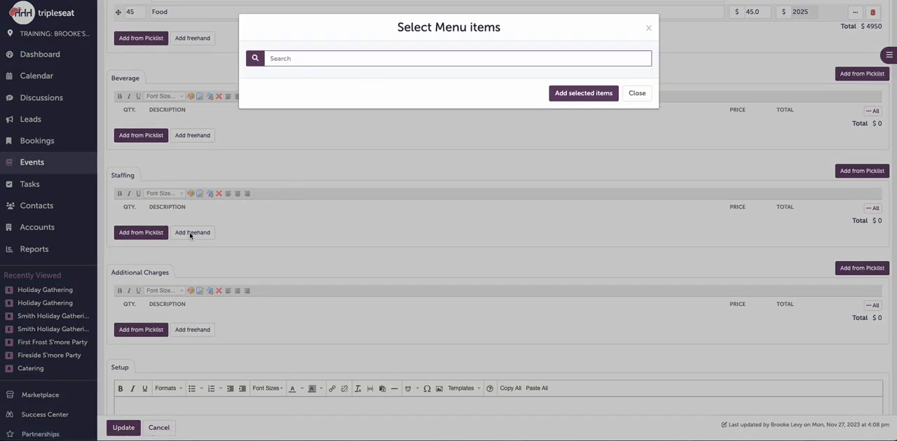
click(635, 101)
Step: Update the event document and return to the Holiday Gathering event's document list
scroll(330, 309, down, 6)
scroll(329, 309, down, 5)
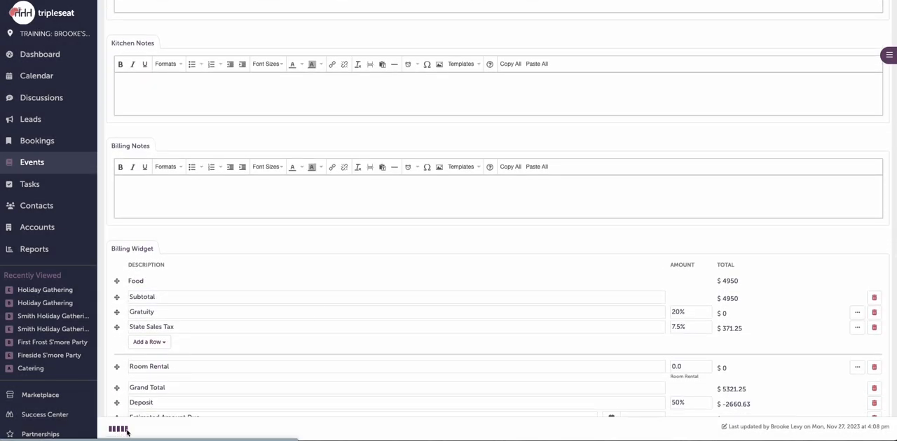
scroll(176, 297, down, 1)
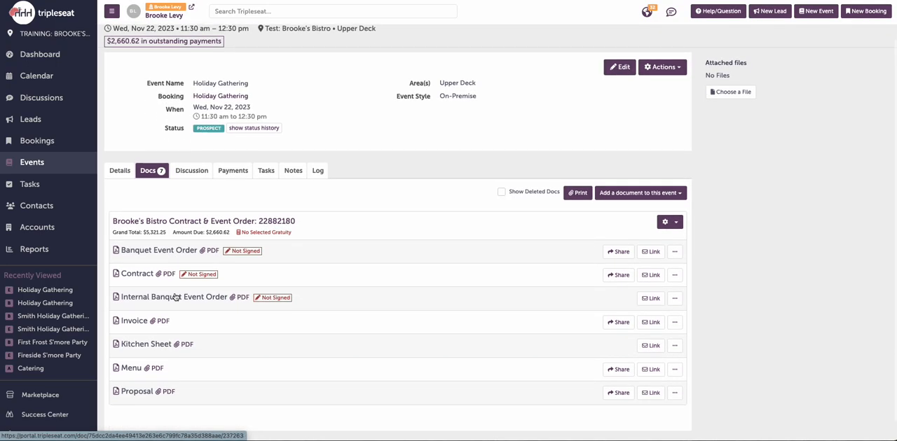
Step: Open the Internal Banquet Event Order and review its timeline, food, billing and Client Signature sections
click(219, 299)
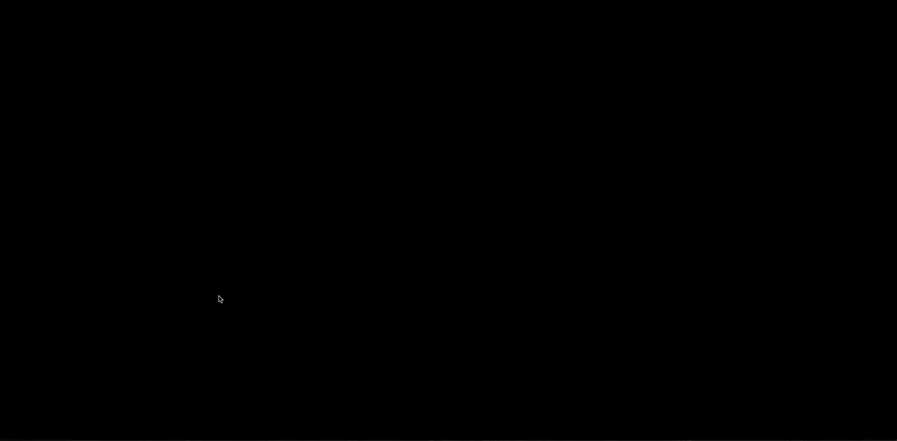
scroll(218, 299, down, 2)
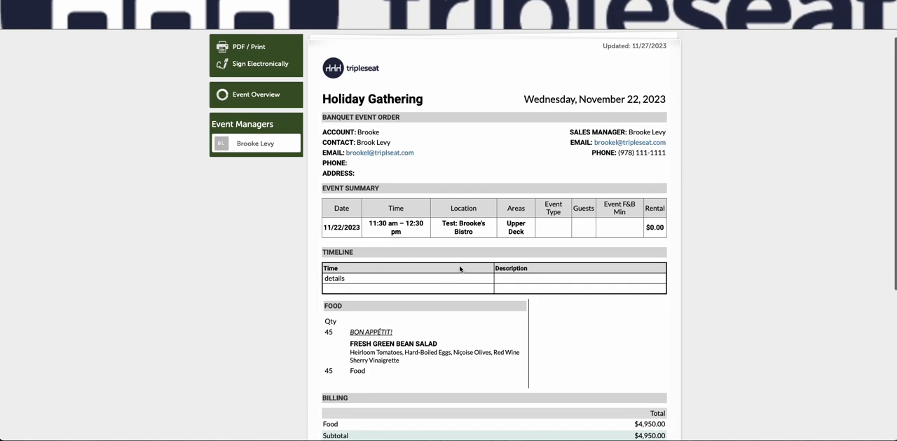
scroll(410, 293, down, 5)
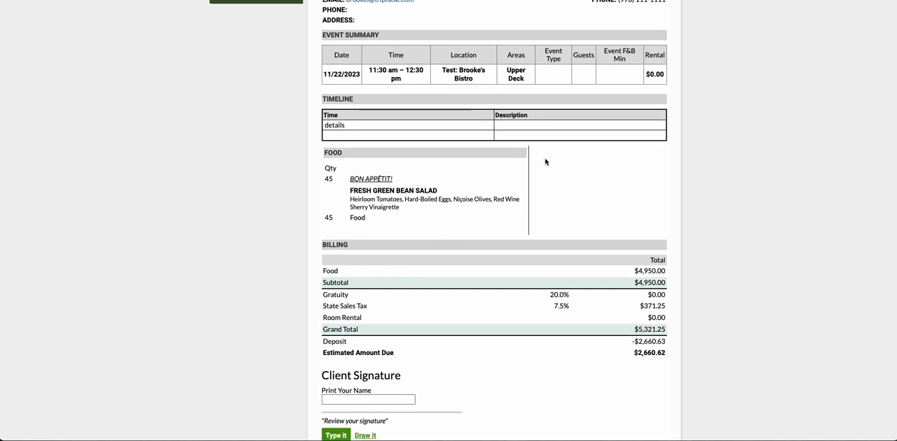
scroll(531, 226, down, 3)
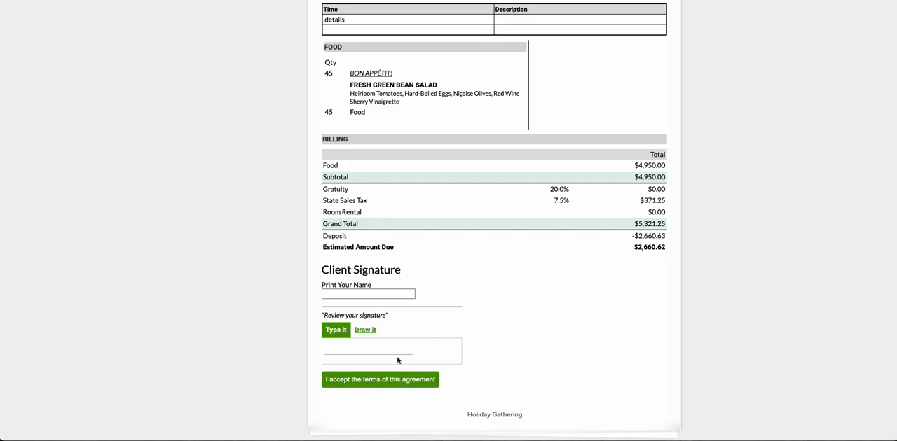
scroll(397, 360, up, 7)
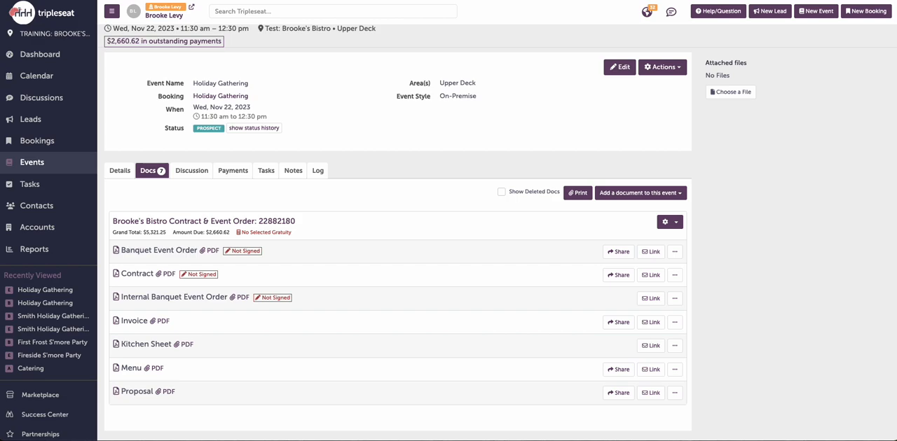
Step: Open the Tripleseat Support options for online chat and help tickets
click(724, 13)
click(389, 94)
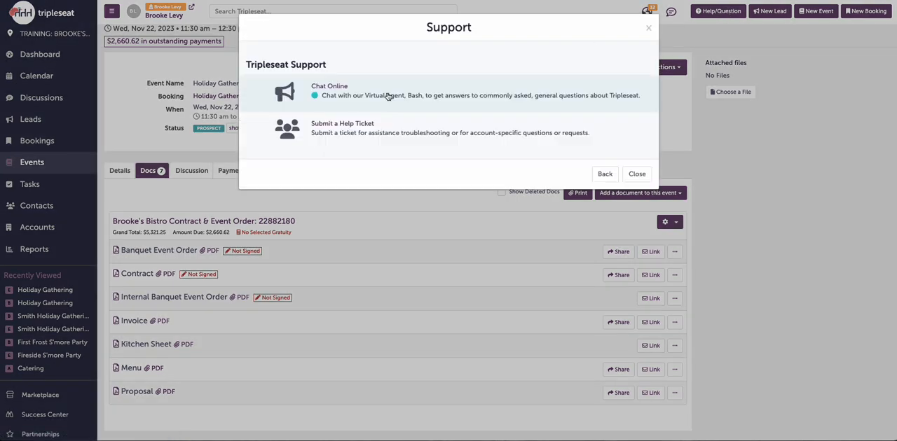